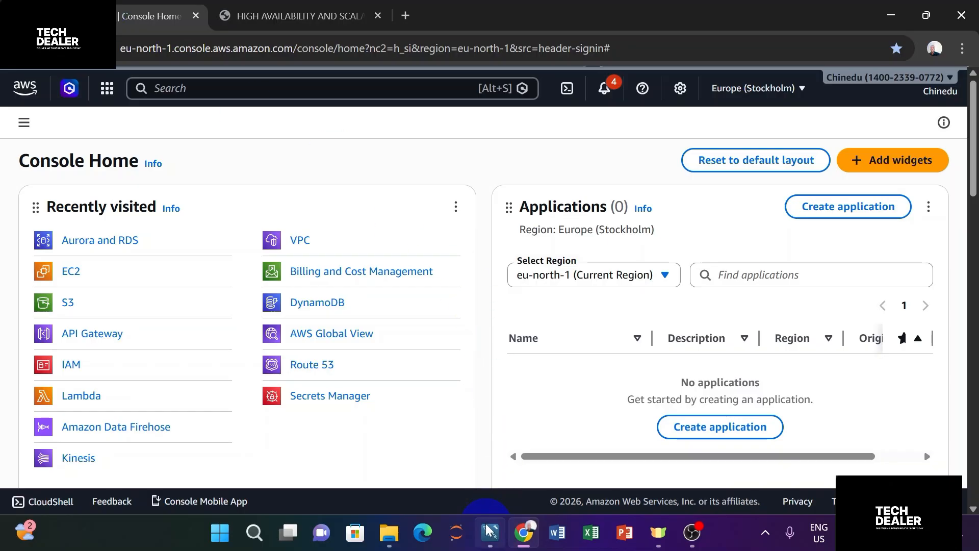
Step: View the saved connections in MySQL Workbench, and read the security group instructions in the Amazon RDS tutorial PDF
mouse_move(489, 533)
left_click(491, 467)
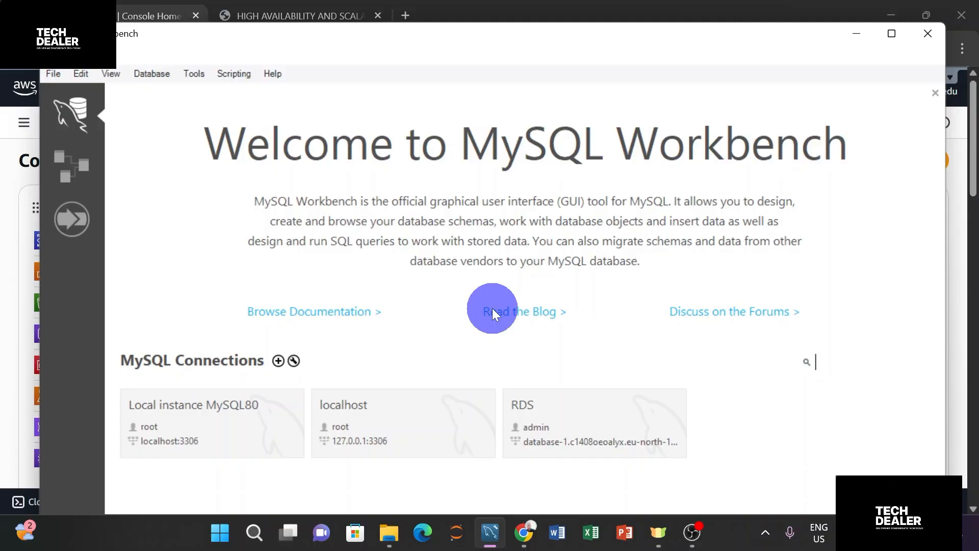
left_click(857, 33)
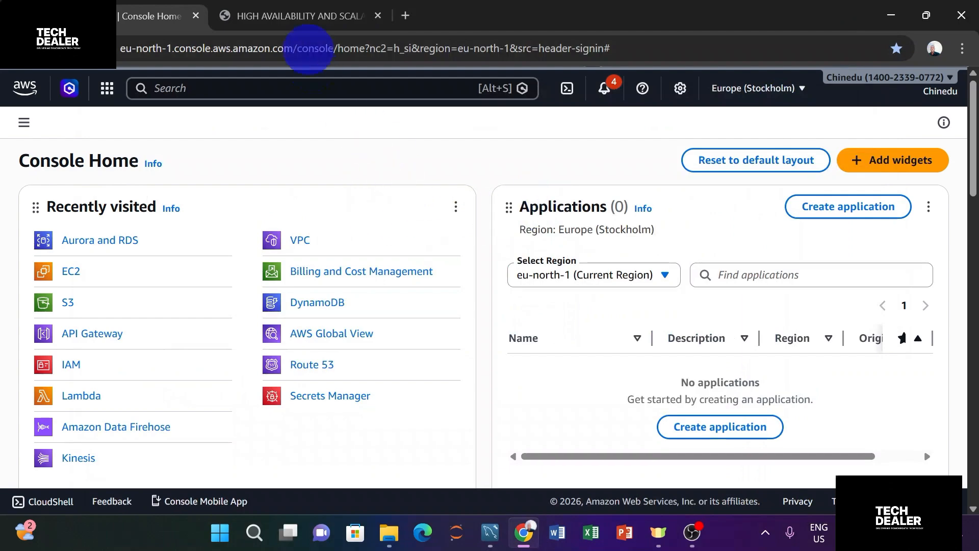
left_click(306, 17)
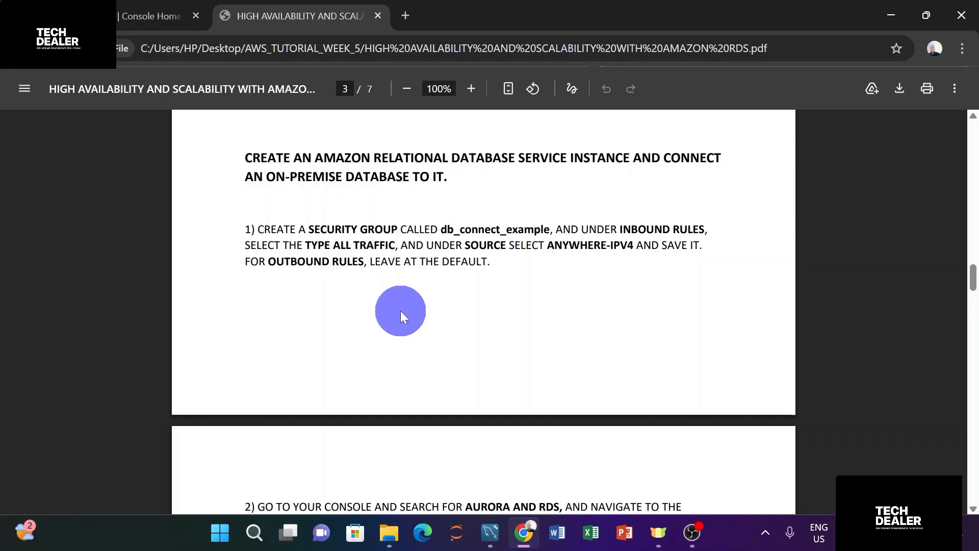
Step: Search the AWS console for "security" and open the EC2 Security groups feature in a new browser tab
left_click(153, 13)
left_click(231, 90)
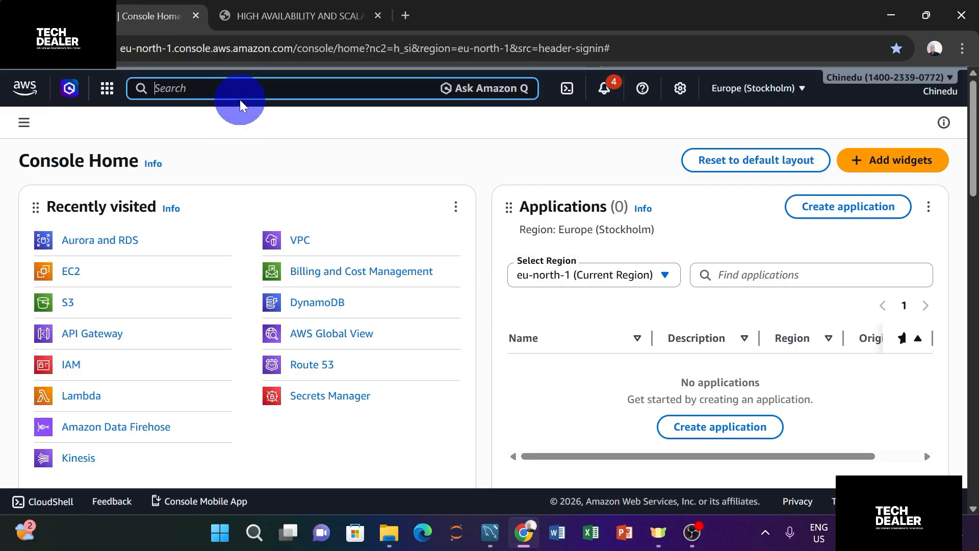
type("se")
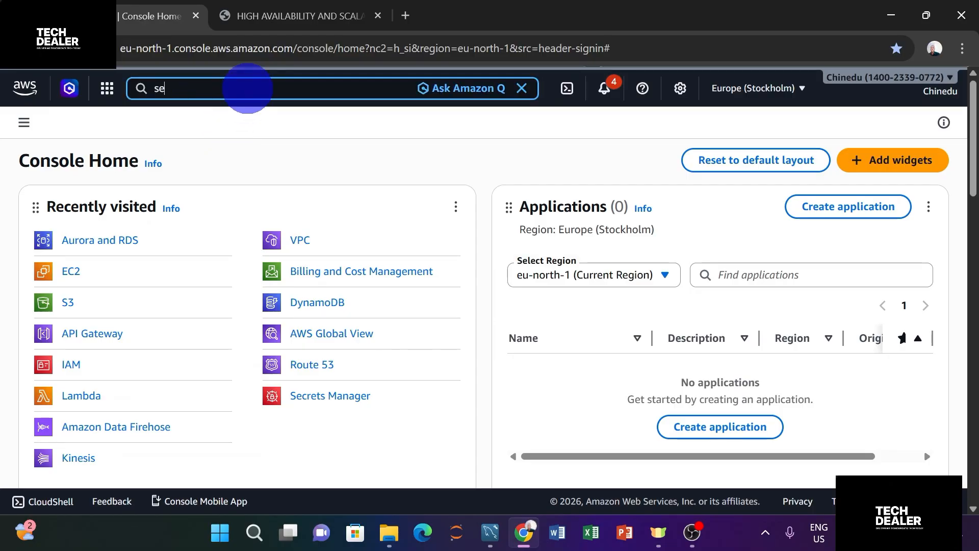
type("curity")
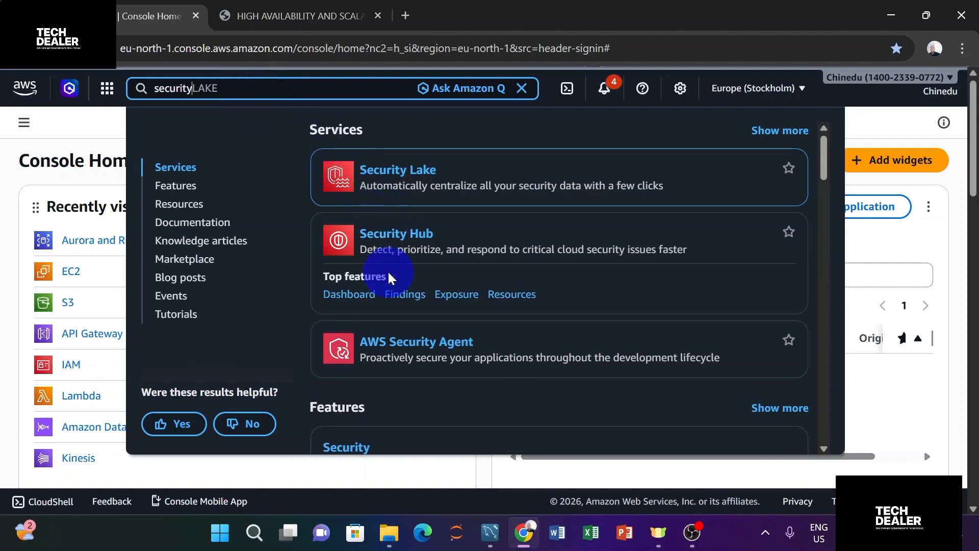
scroll(389, 278, "down", 4)
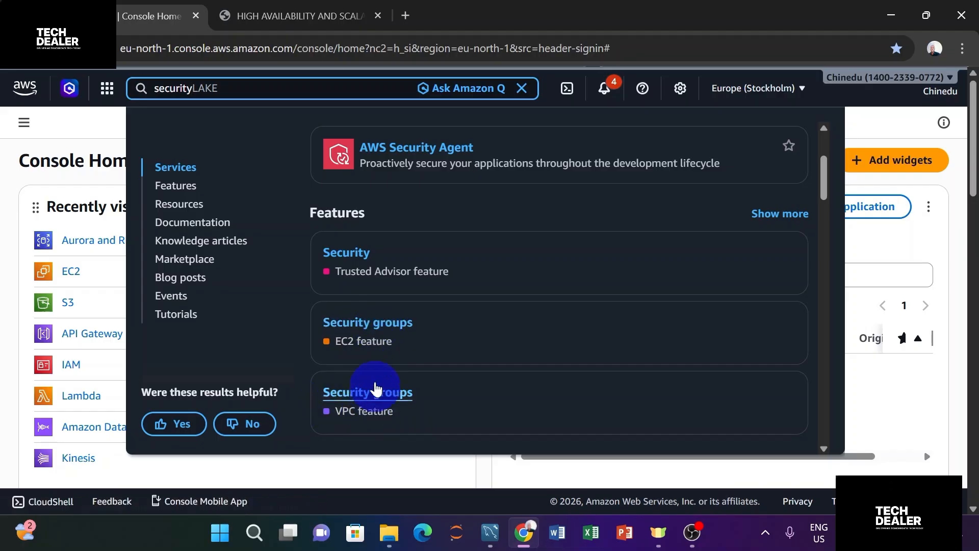
right_click(372, 323)
left_click(467, 128)
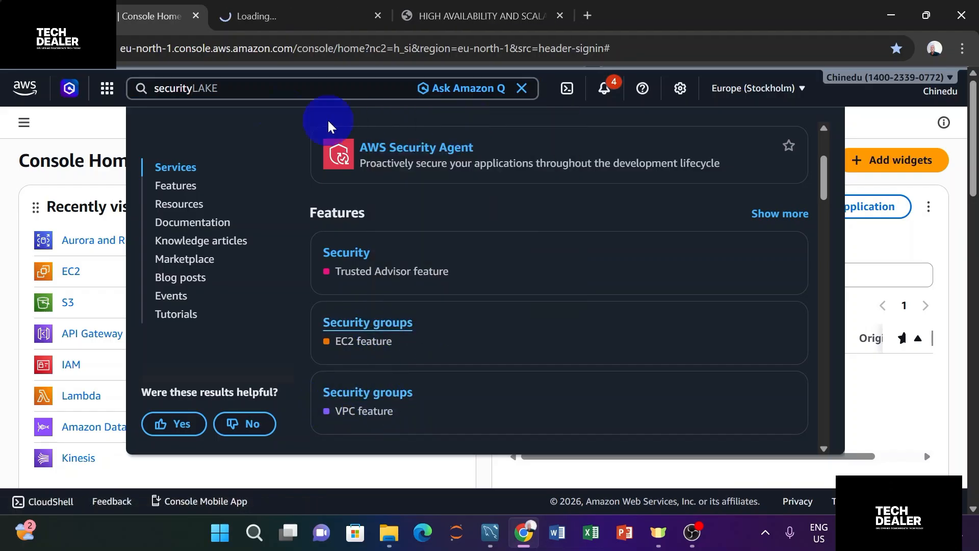
left_click(277, 10)
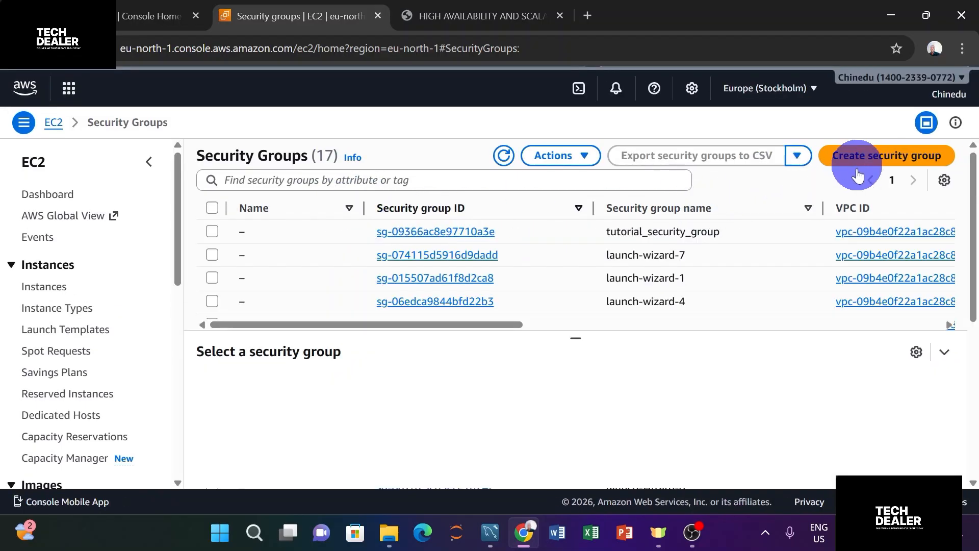
Step: Start a new security group and name it db_connect_example, copying the name from the PDF instructions
left_click(876, 156)
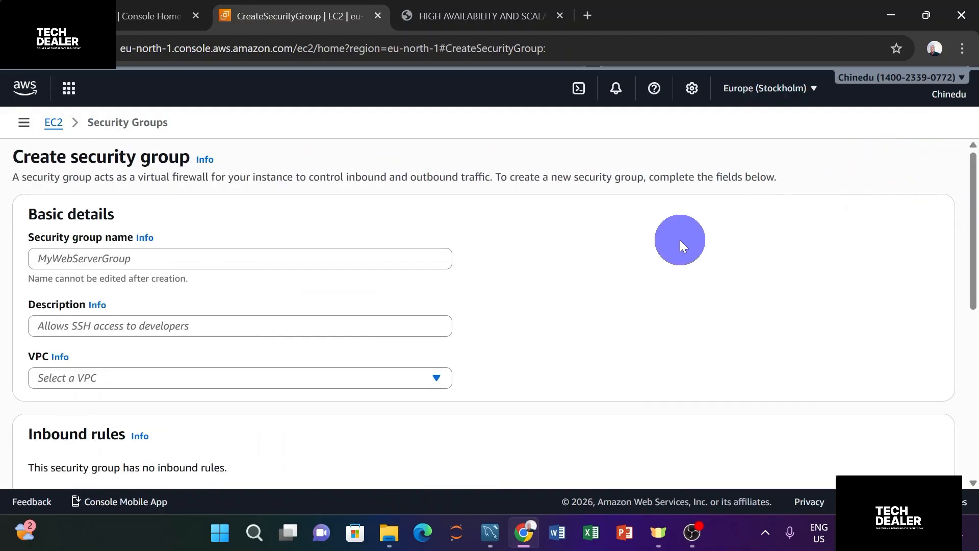
scroll(202, 262, "down", 5)
left_click(436, 18)
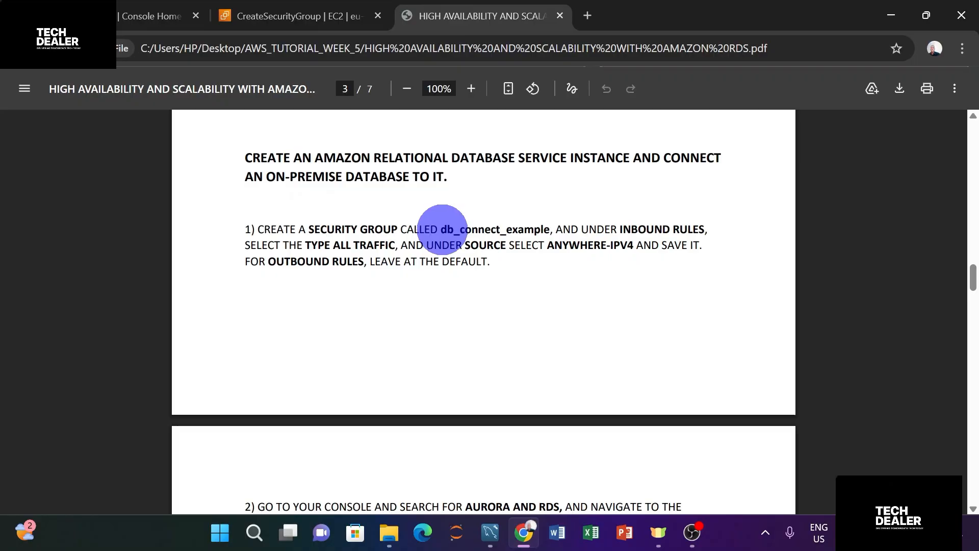
left_click_drag(440, 229, 541, 226)
key("ctrl+c")
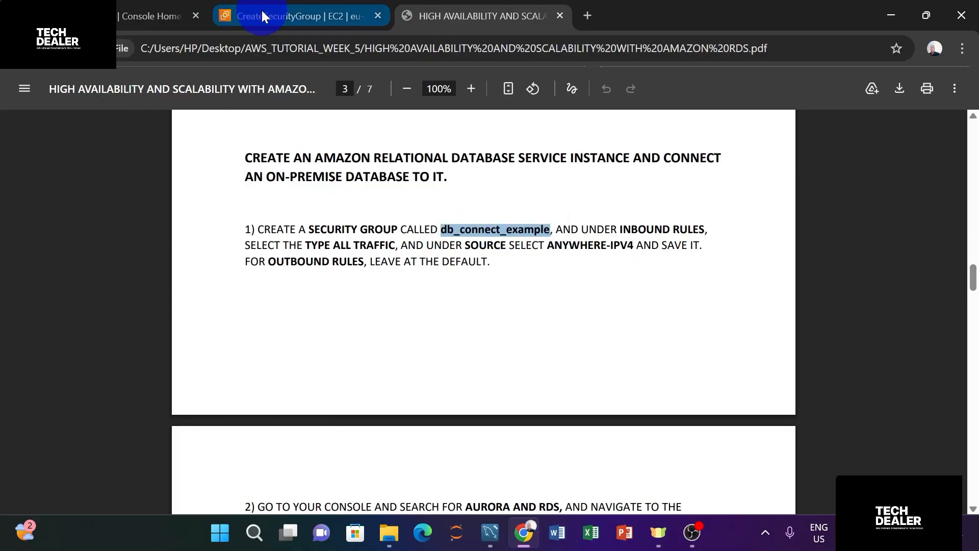
left_click(284, 16)
scroll(187, 244, "up", 6)
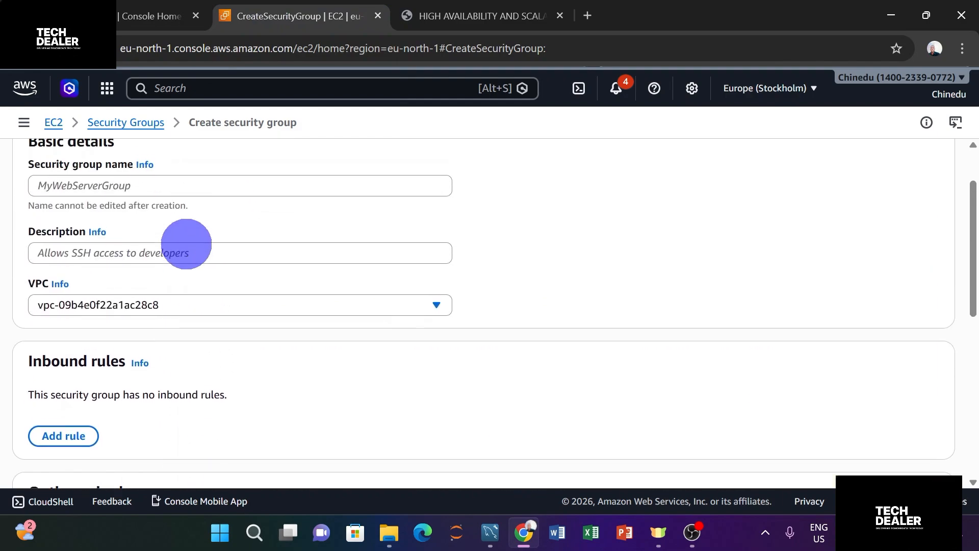
left_click(137, 259)
key("ctrl+v")
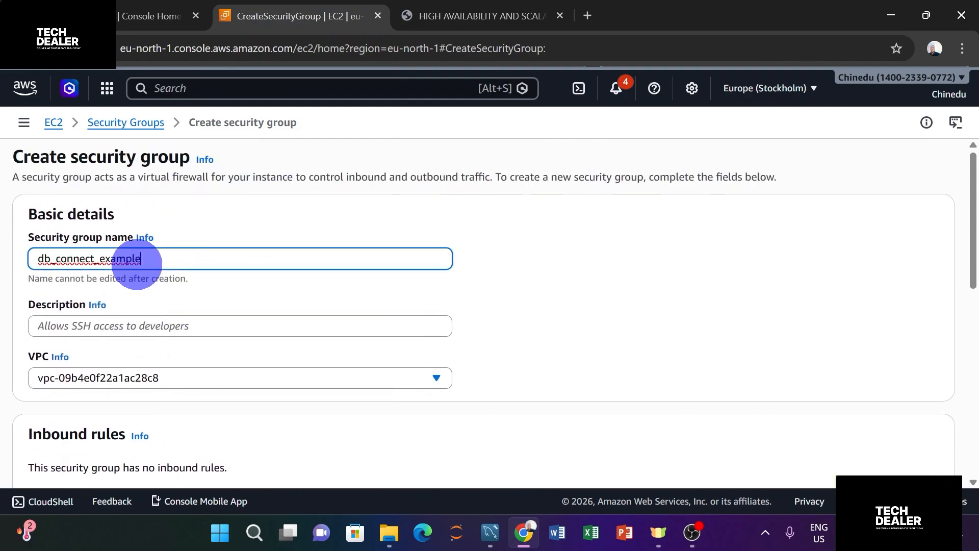
Step: Set the security group's description to "For RDS instance connection to on-prem database"
scroll(286, 265, "down", 2)
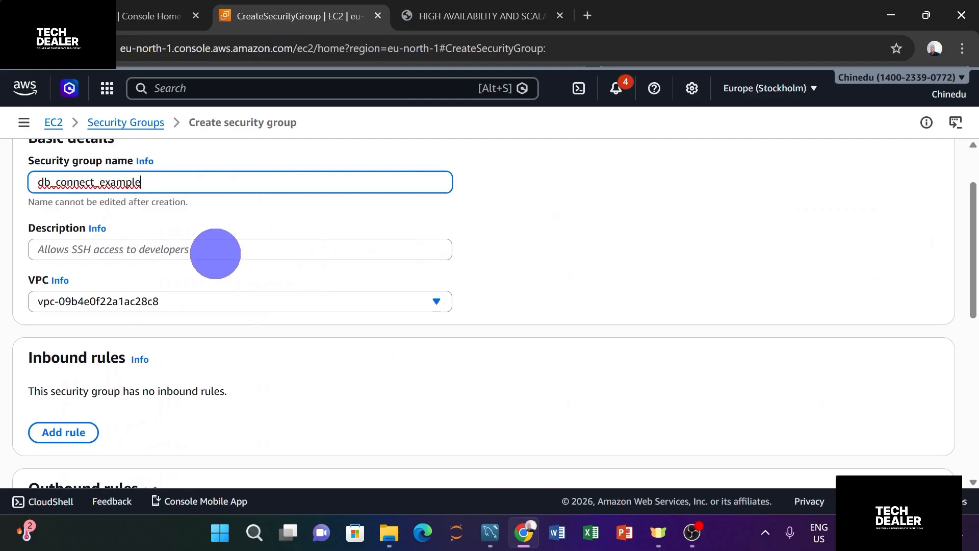
left_click(216, 252)
type("F")
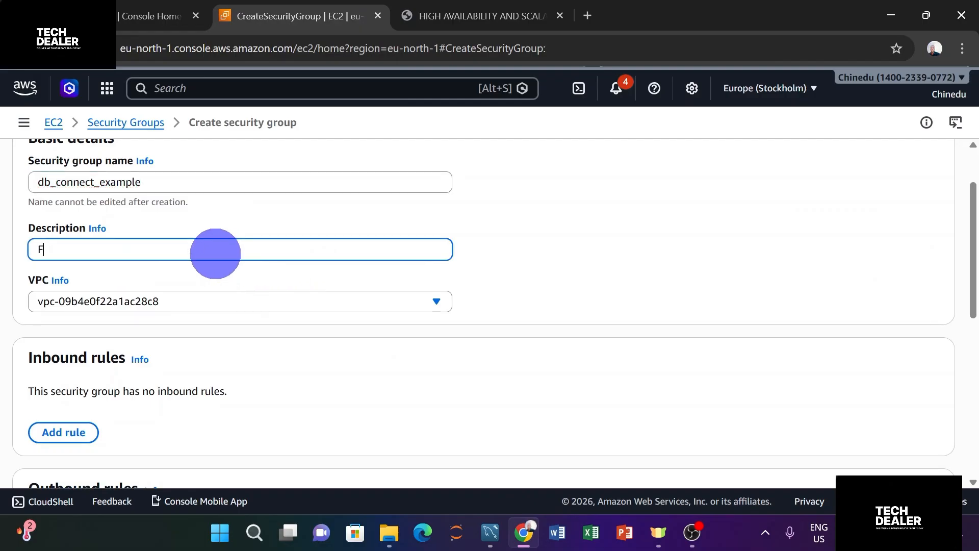
type("or RDS instance")
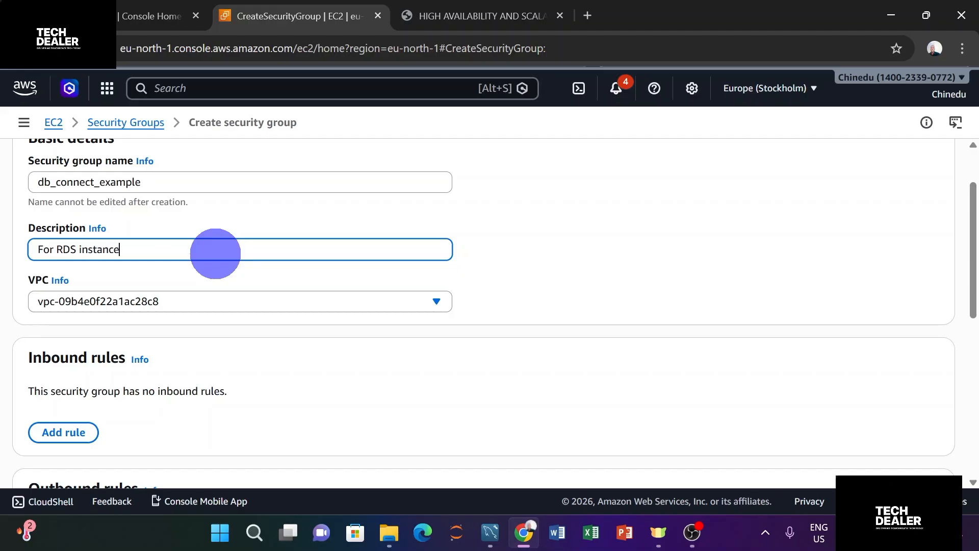
type(" connection to on-prem database")
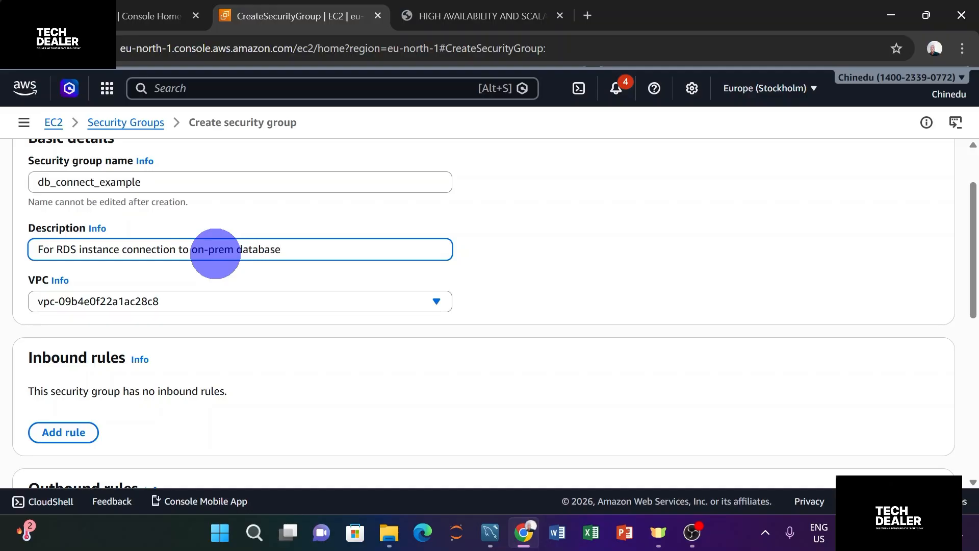
Step: Add an inbound rule with type All traffic and source Anywhere-IPv4
scroll(215, 254, "down", 1)
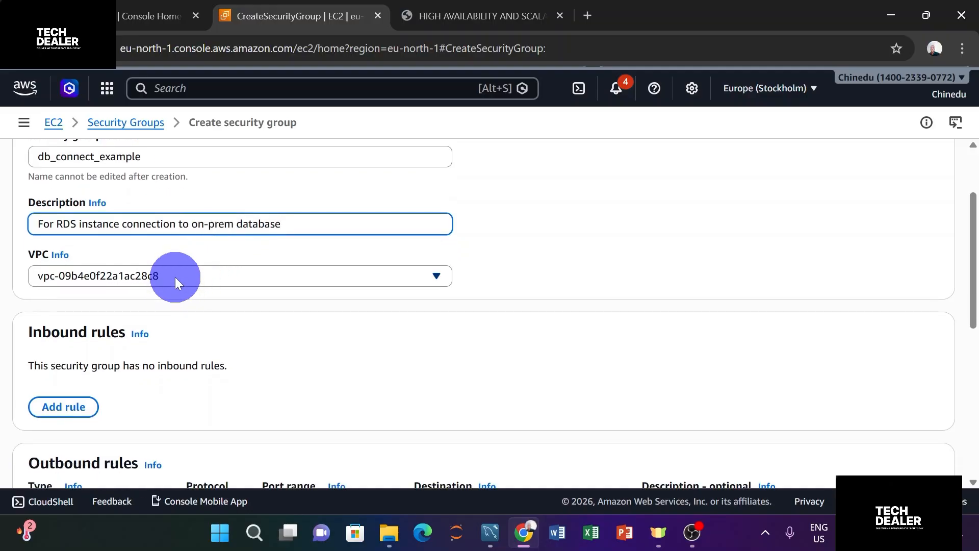
scroll(133, 288, "down", 3)
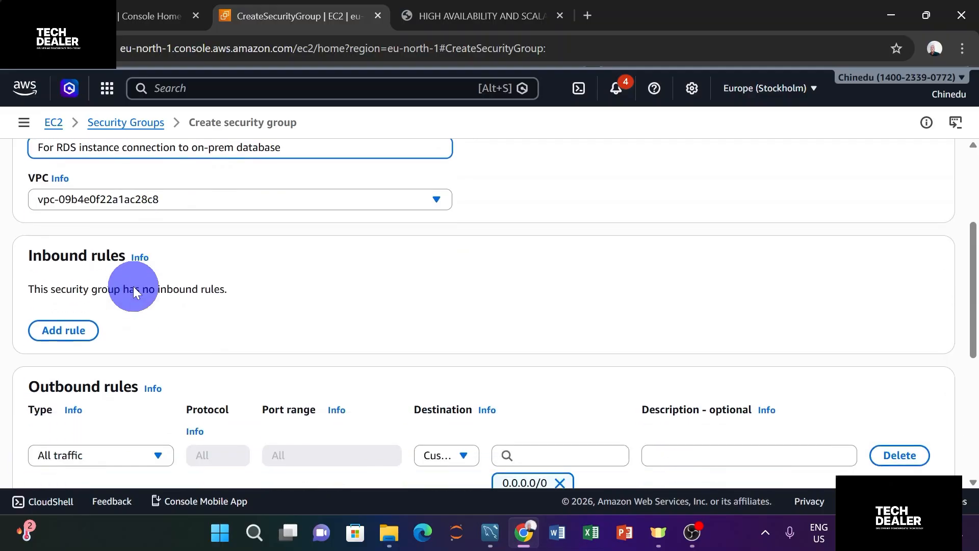
left_click(66, 279)
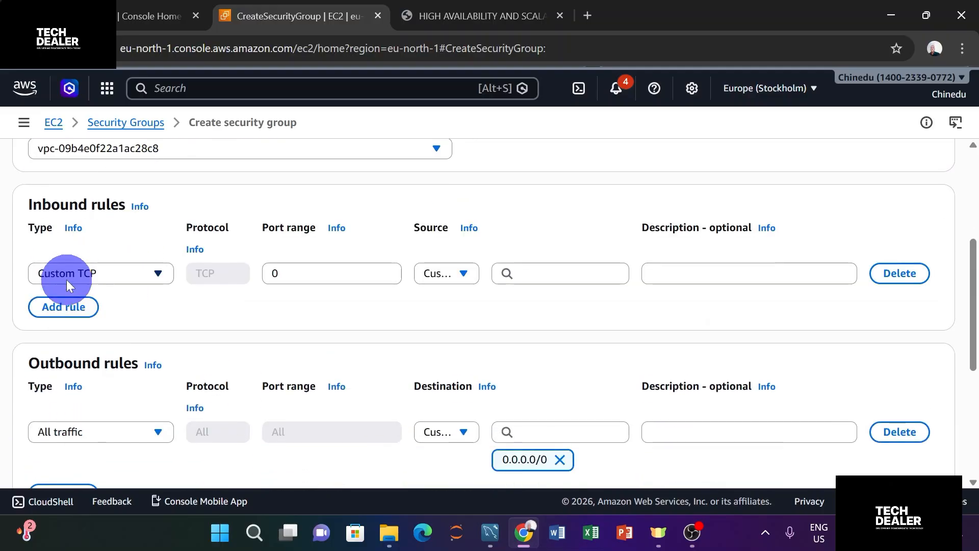
left_click(131, 276)
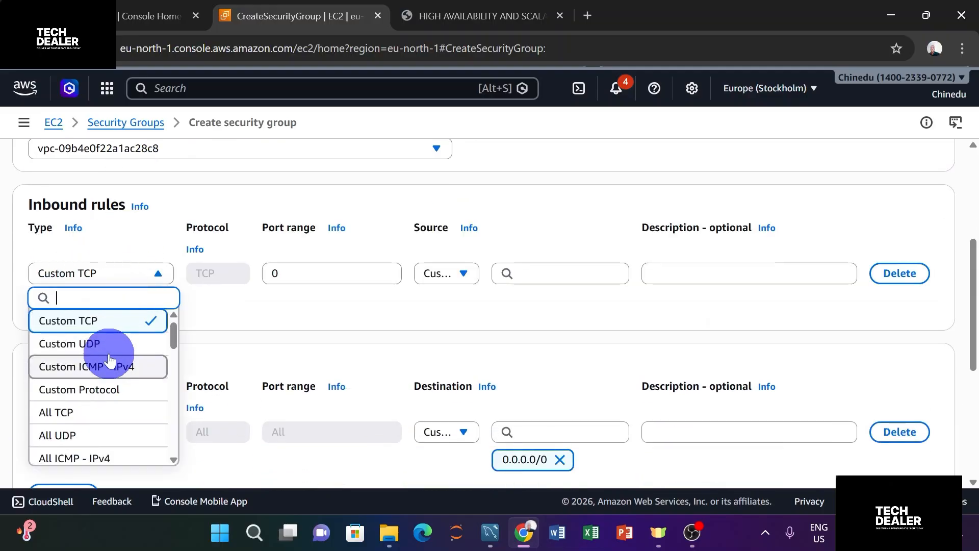
scroll(118, 360, "down", 3)
left_click(104, 377)
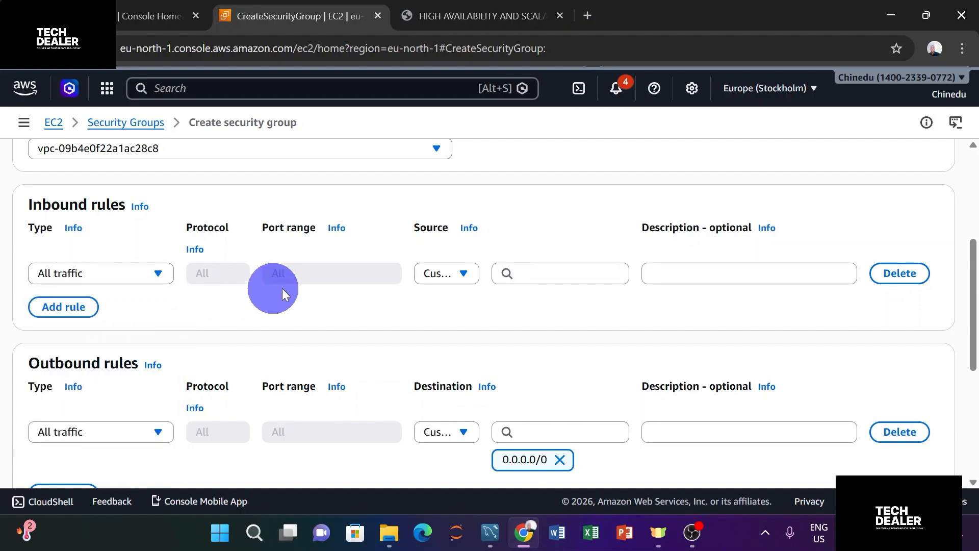
left_click(431, 273)
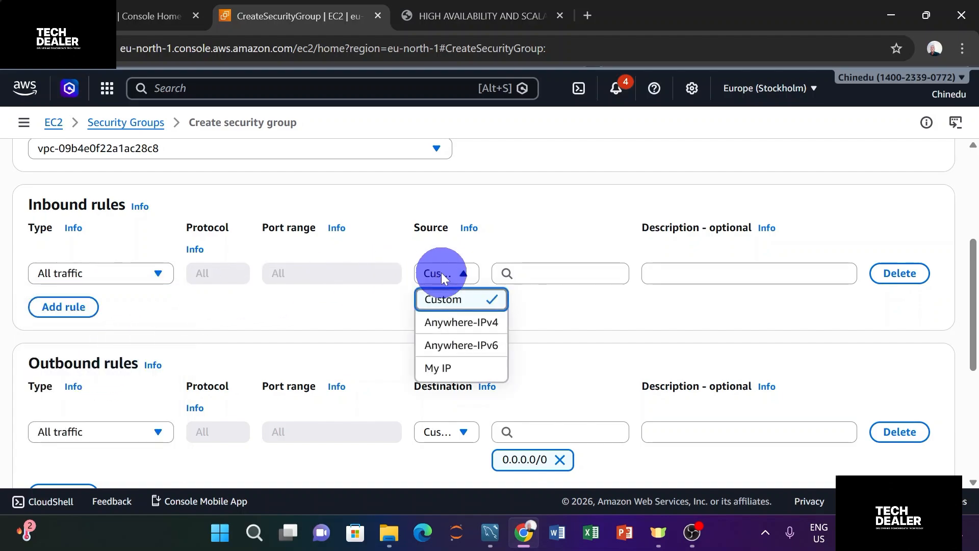
left_click(439, 321)
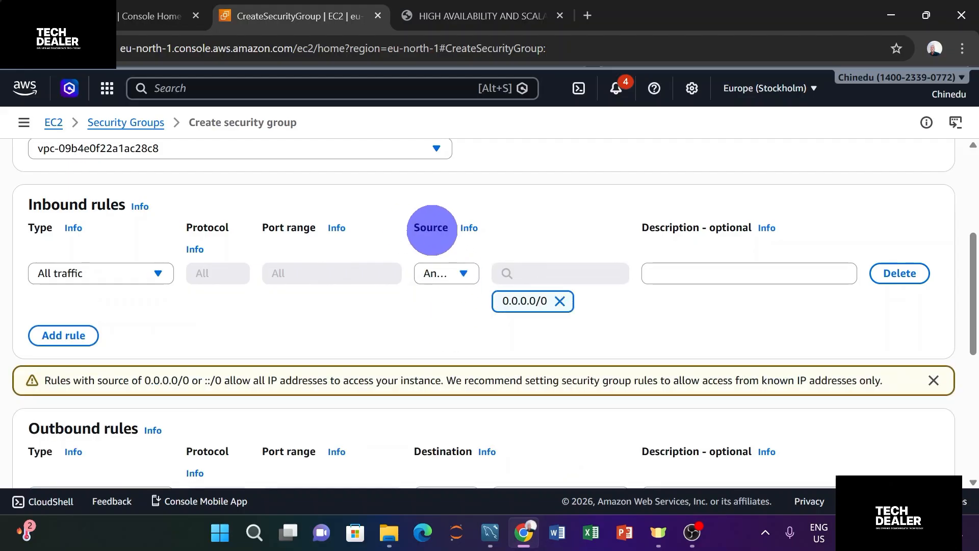
left_click(436, 274)
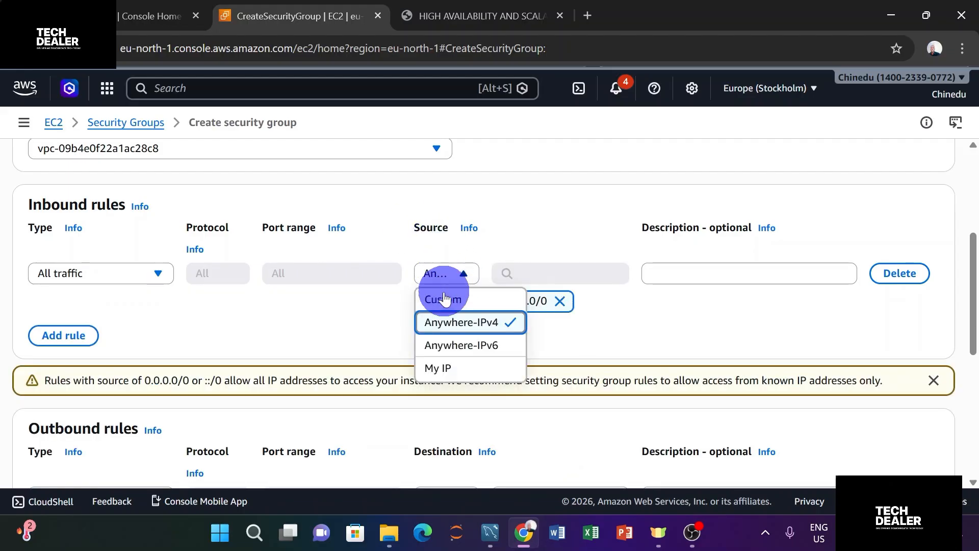
left_click(578, 326)
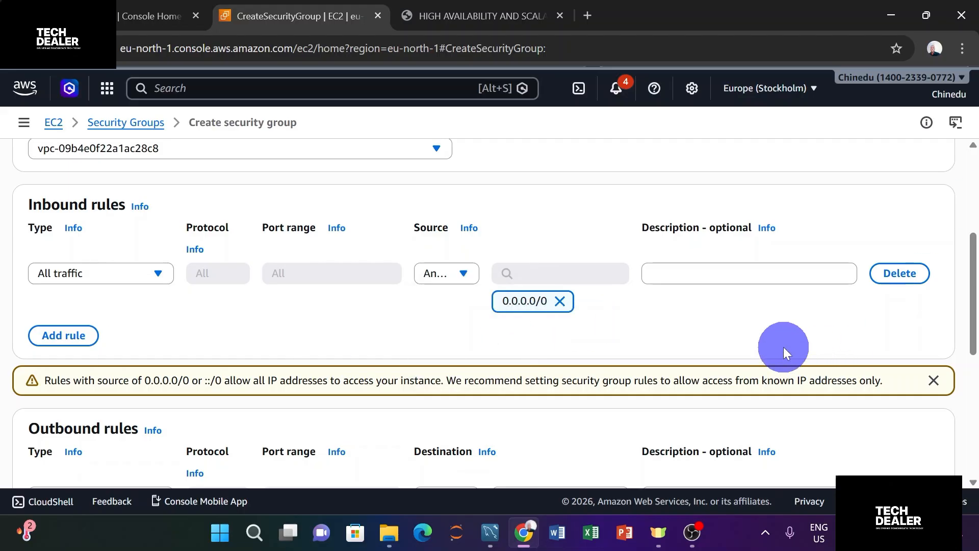
Step: Leave the outbound rules at their default, add no tags, and create the security group
scroll(732, 306, "down", 1)
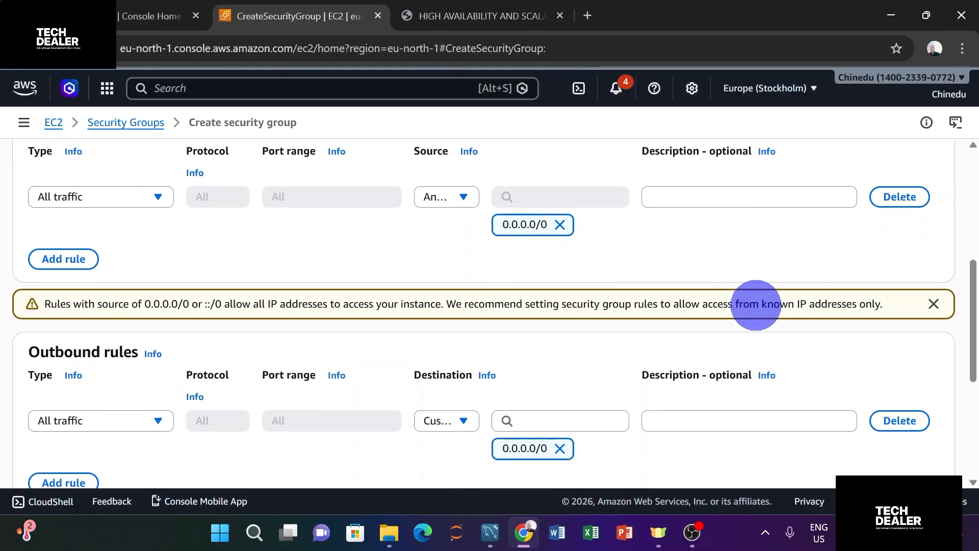
scroll(173, 348, "down", 2)
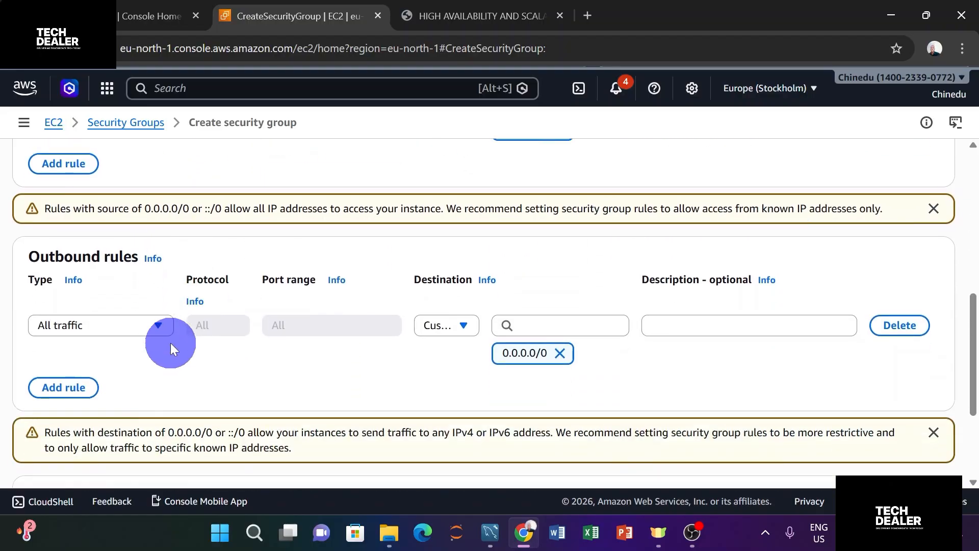
scroll(586, 313, "down", 3)
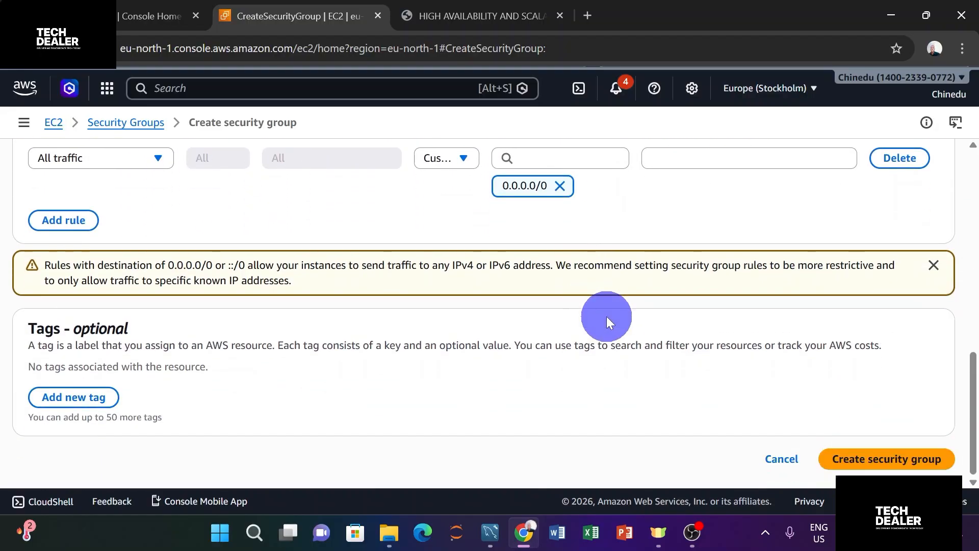
left_click(867, 462)
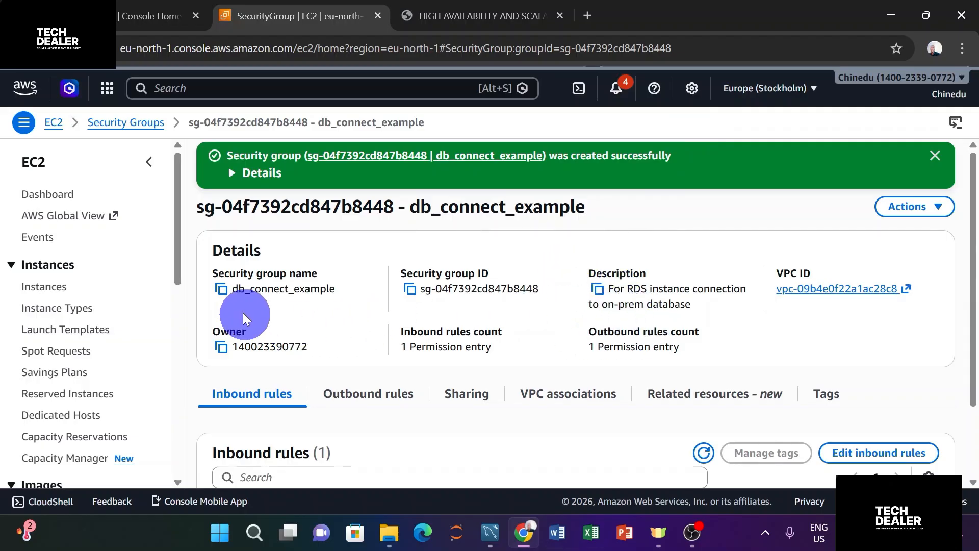
Step: Check the PDF instructions, search from Console Home for "auro", and open the Aurora and RDS service in a new browser tab
left_click(423, 9)
scroll(483, 304, "down", 2)
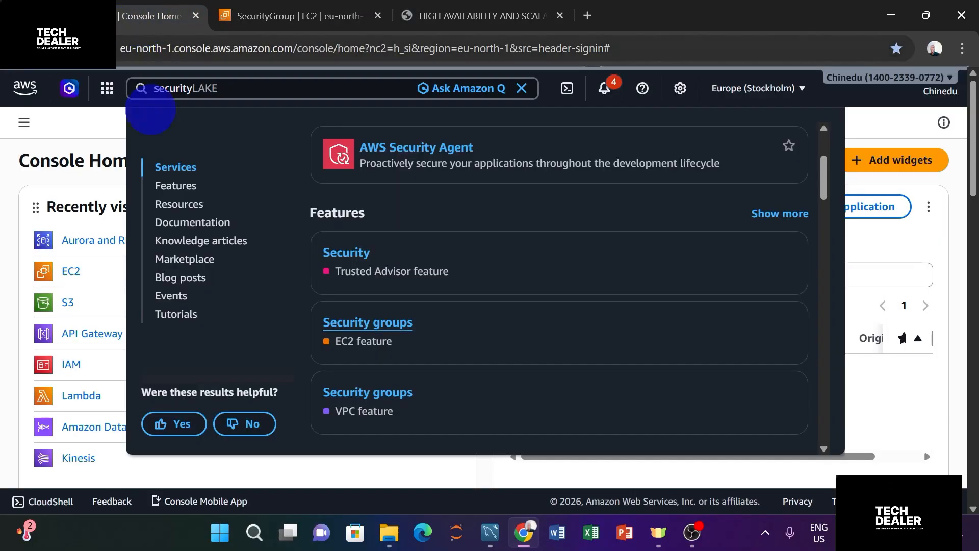
left_click(145, 16)
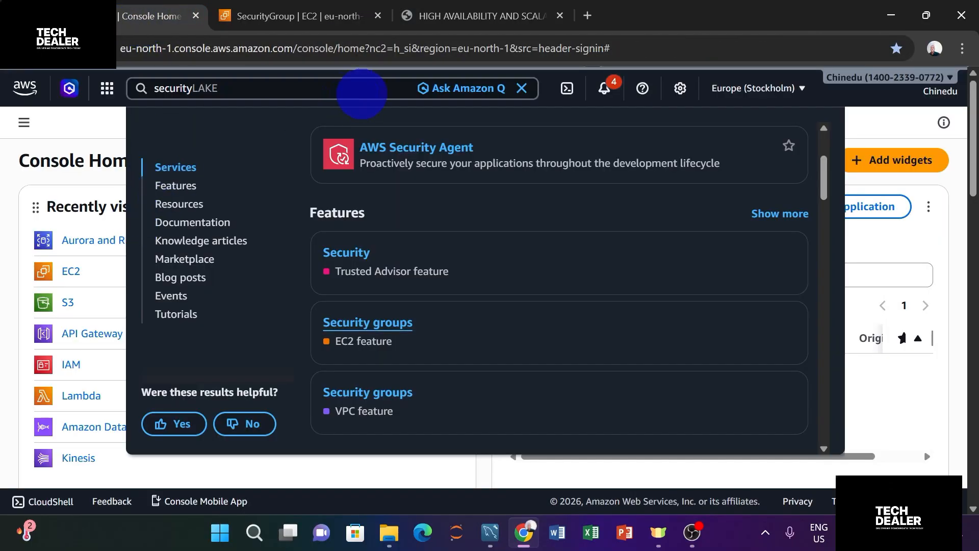
left_click(520, 89)
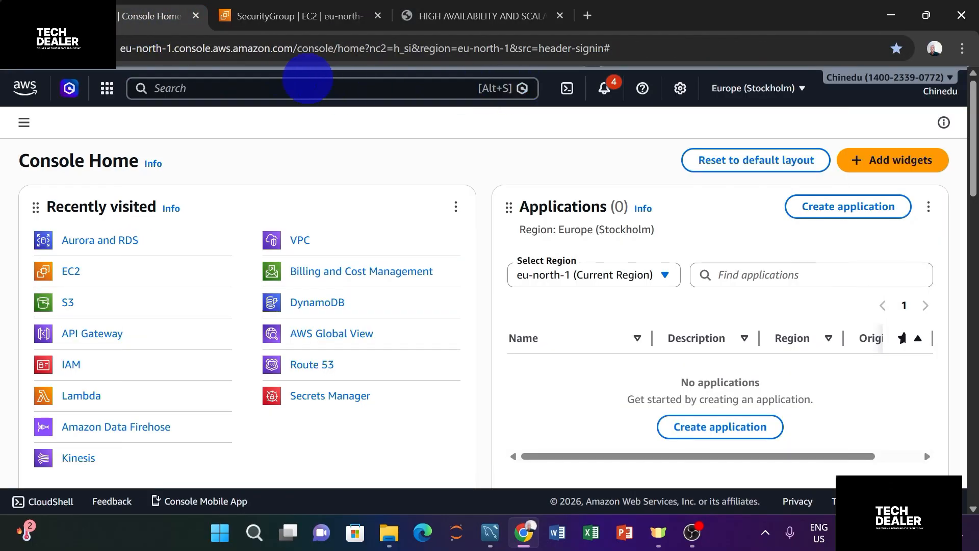
left_click(288, 81)
type("auro")
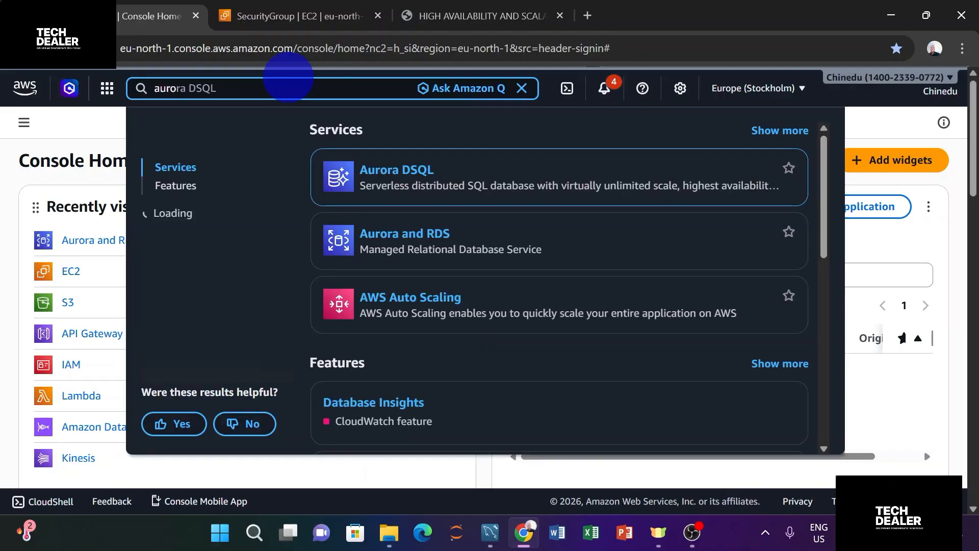
mouse_move(381, 237)
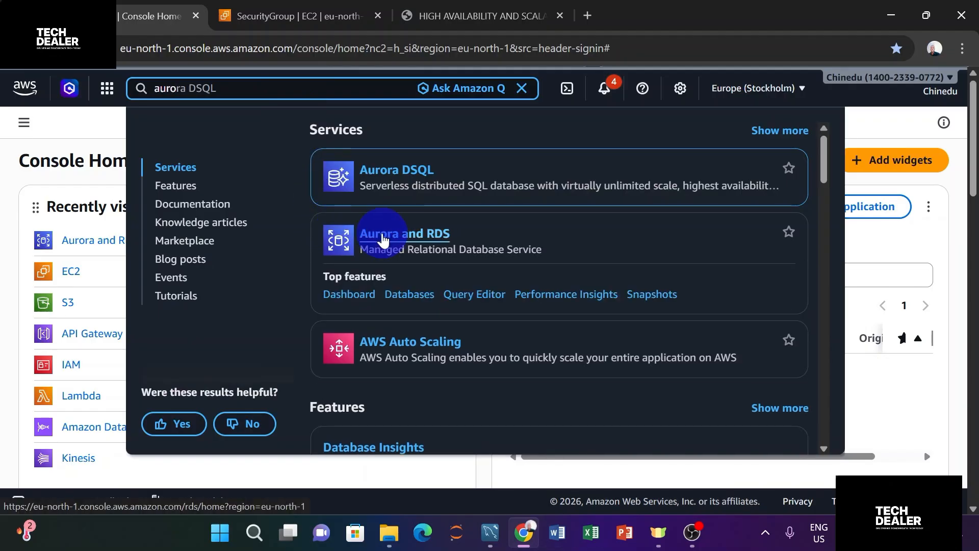
right_click(383, 239)
left_click(431, 252)
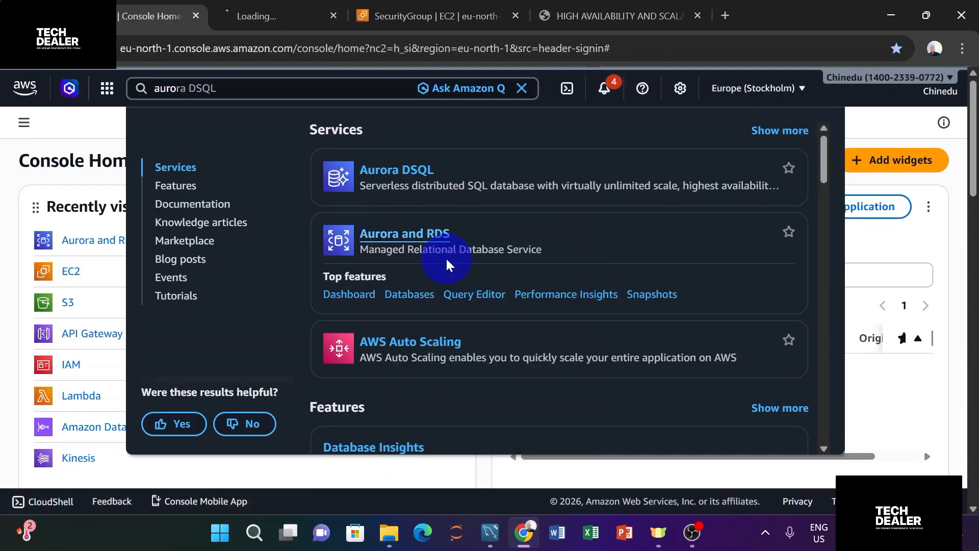
left_click(523, 89)
left_click(275, 13)
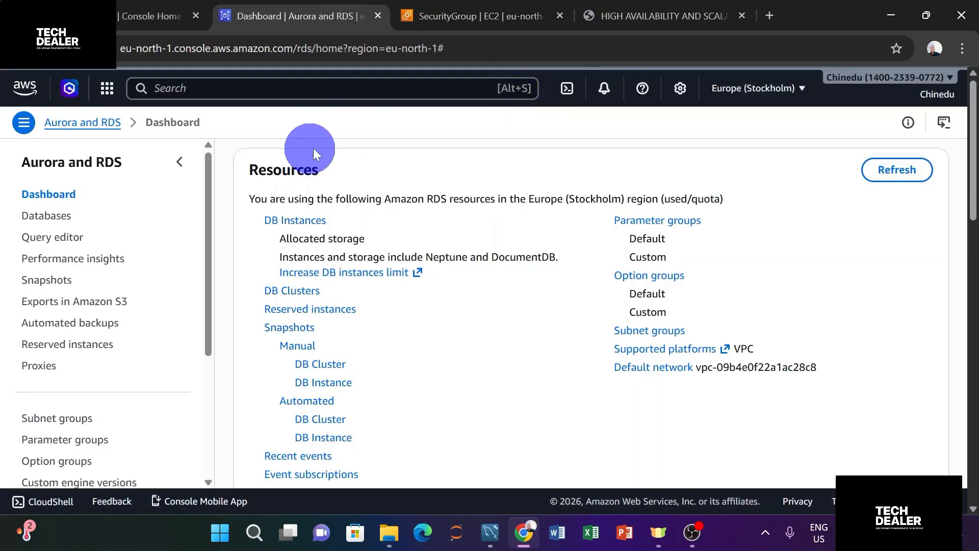
Step: Place the PDF instructions tab beside the Aurora and RDS tab, read the next instruction, and start creating a database from the Databases page
left_click_drag(607, 16, 439, 15)
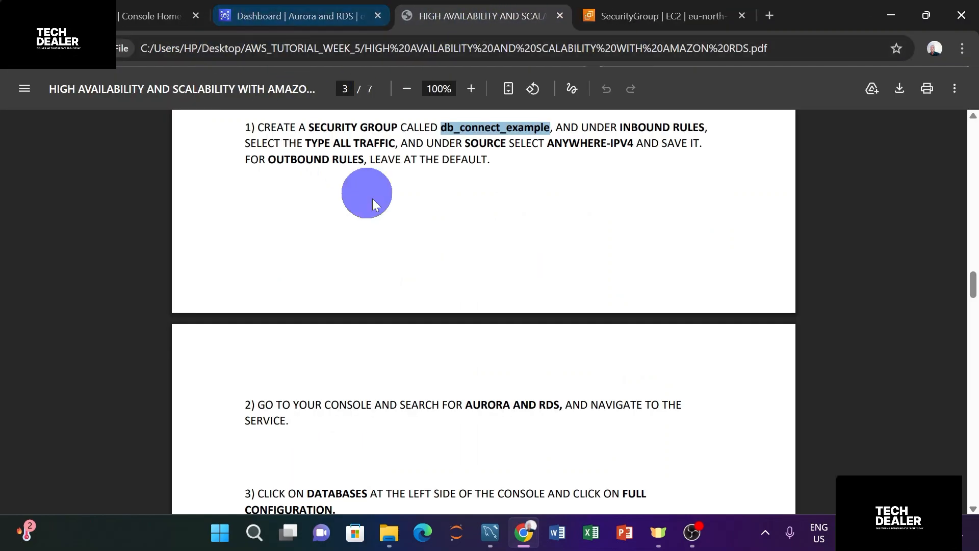
scroll(459, 290, "down", 2)
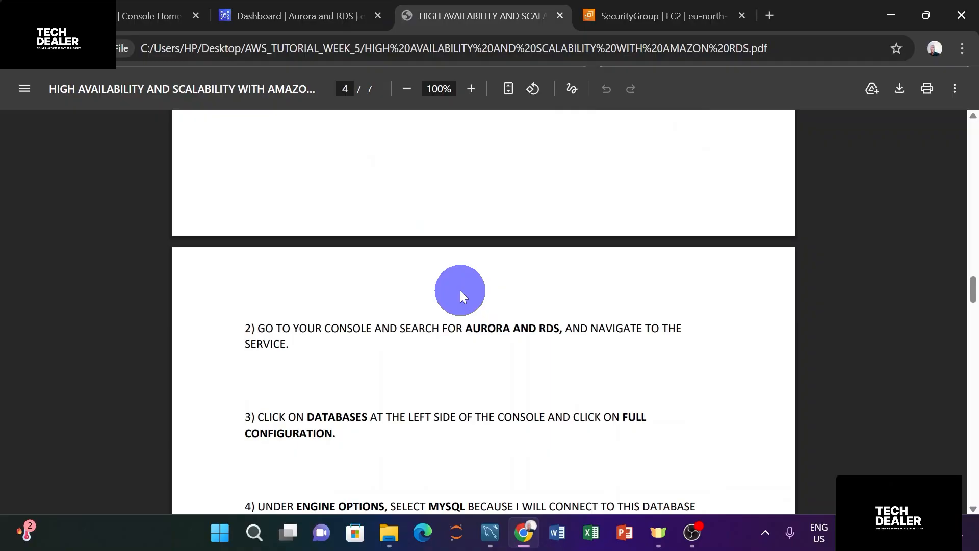
scroll(460, 290, "down", 1)
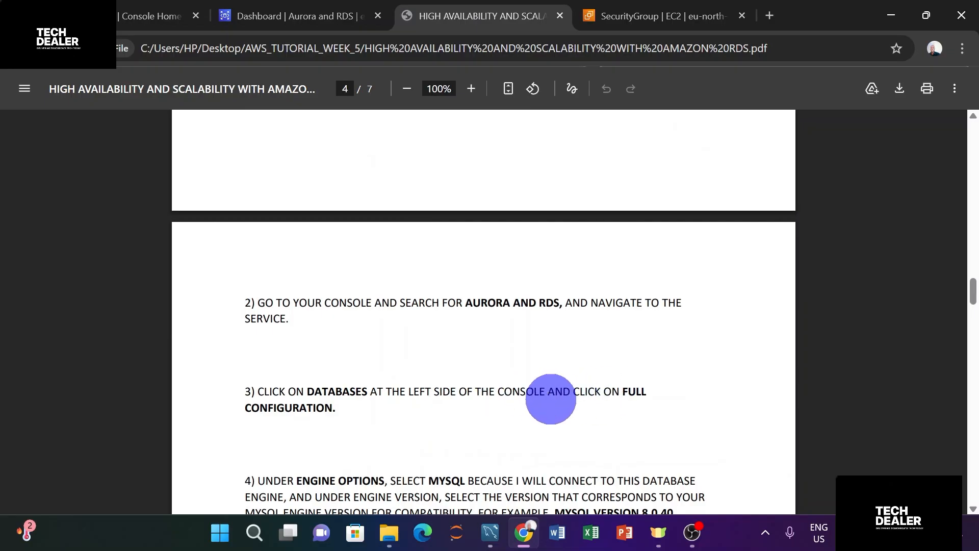
left_click(271, 15)
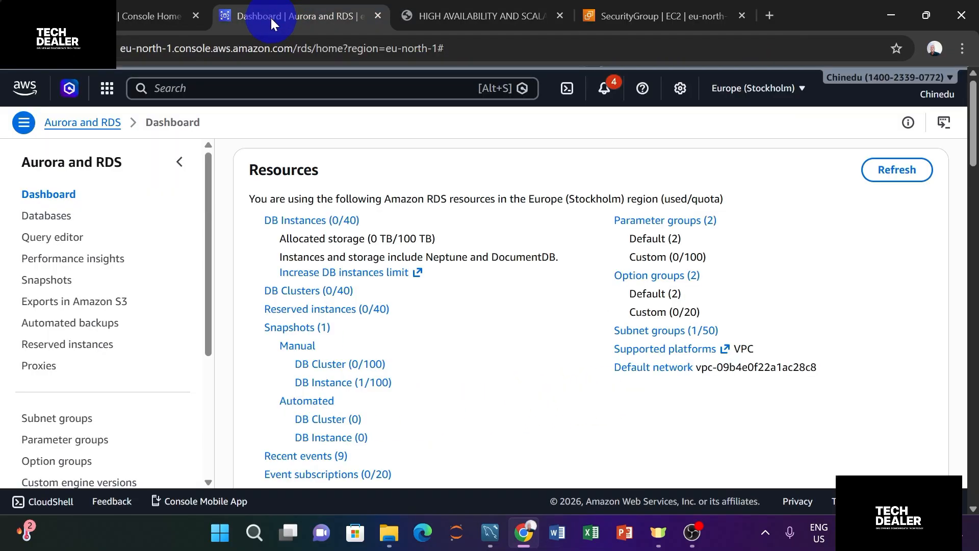
left_click(62, 218)
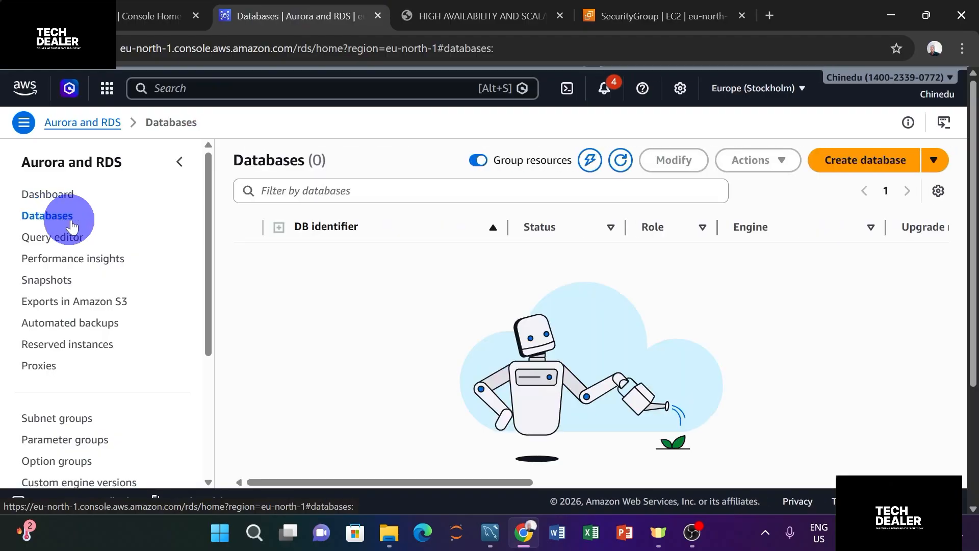
left_click(853, 158)
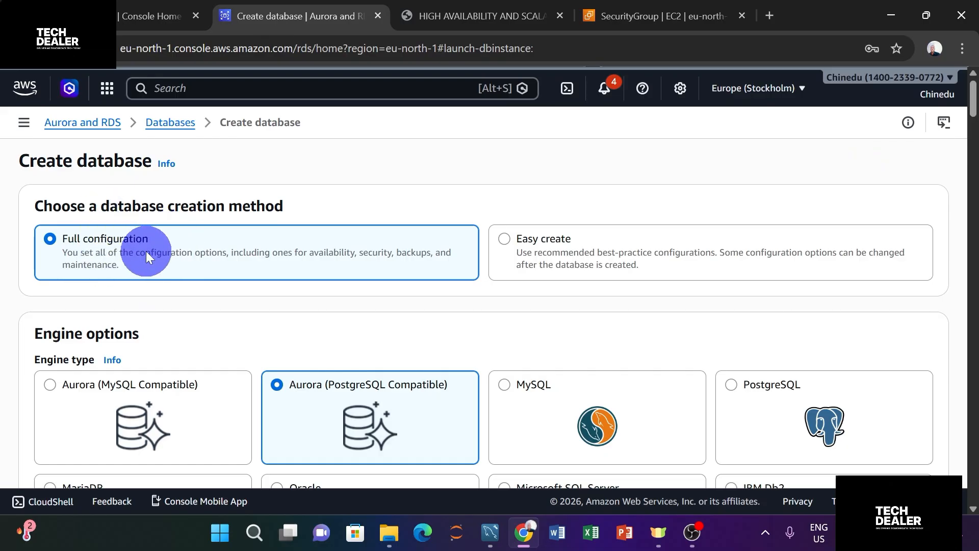
scroll(146, 251, "down", 1)
Step: Consult the PDF's engine instructions and the local MySQL Workbench, and select MySQL as the engine type
left_click(453, 17)
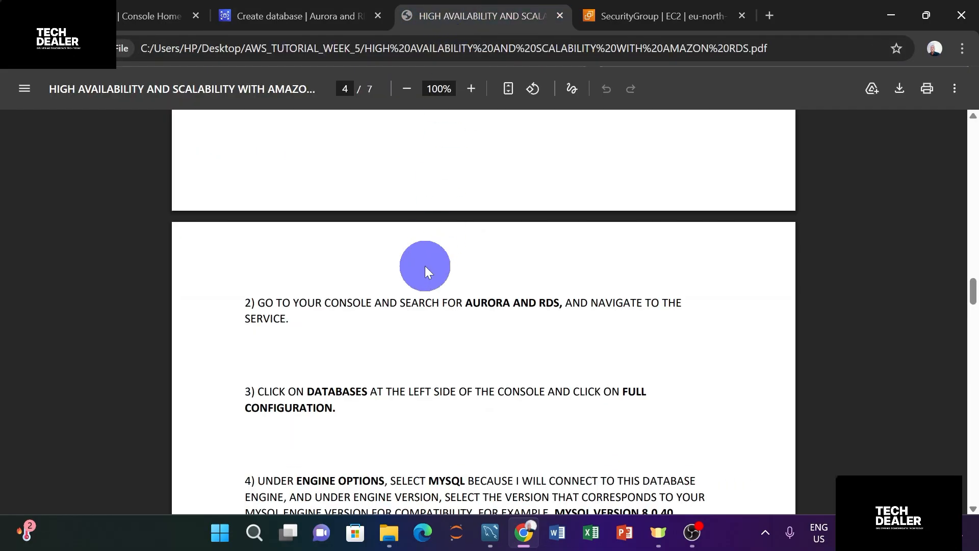
scroll(426, 267, "down", 2)
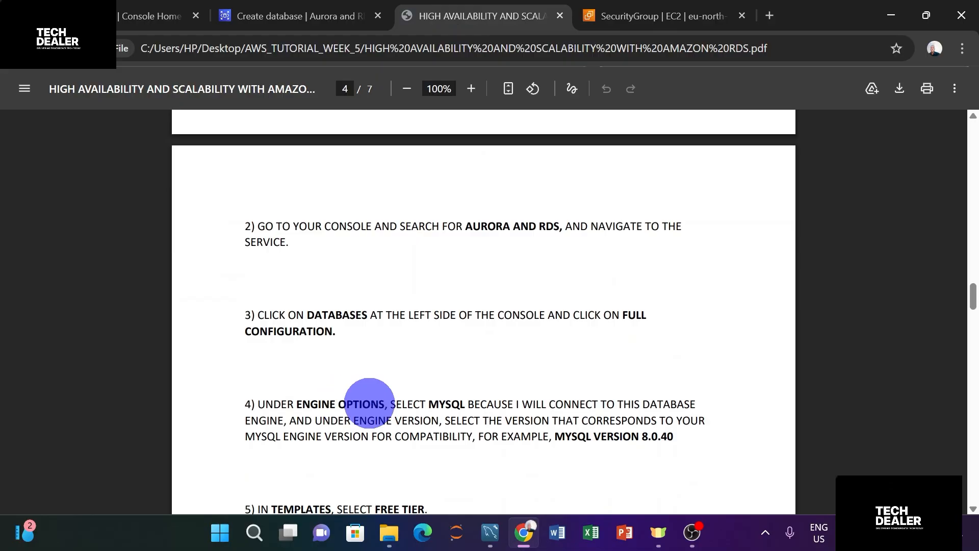
left_click(470, 89)
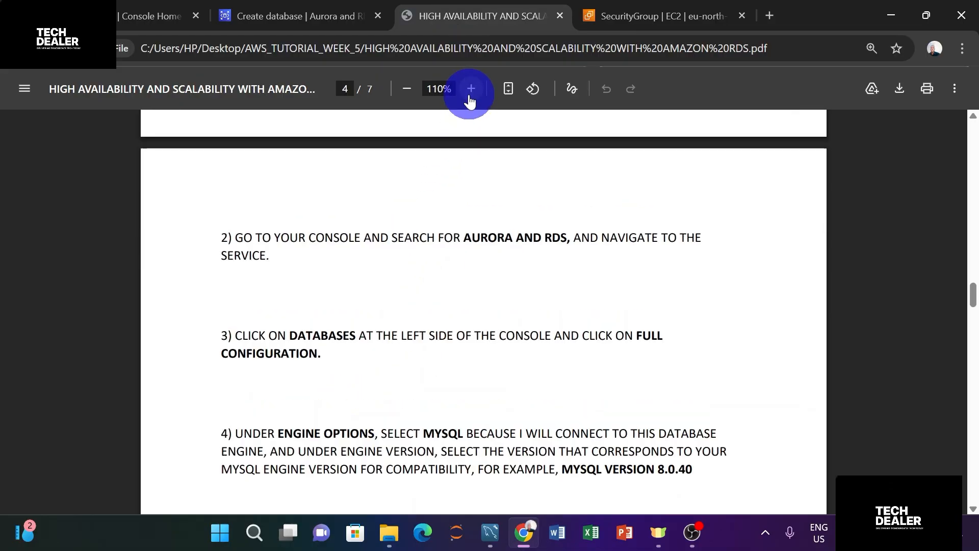
scroll(494, 282, "down", 1)
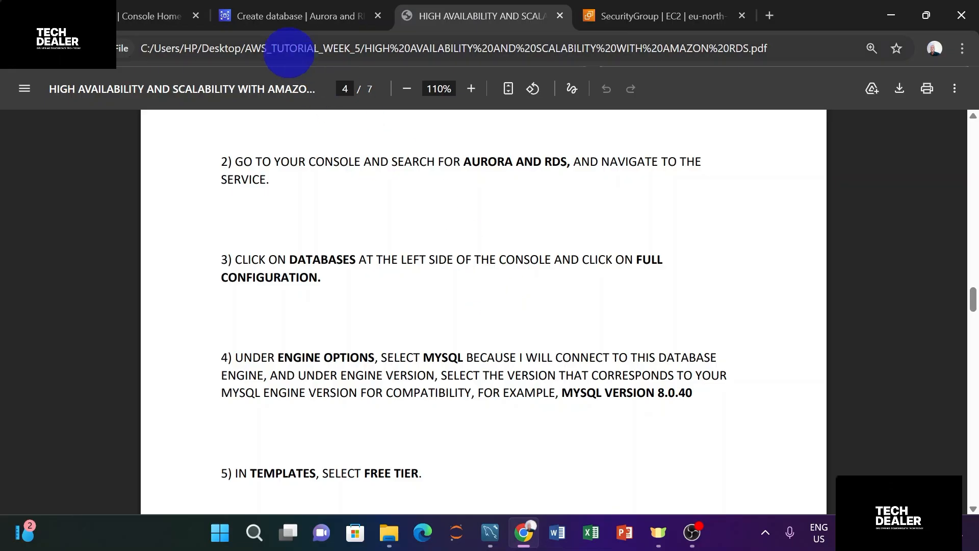
left_click(270, 22)
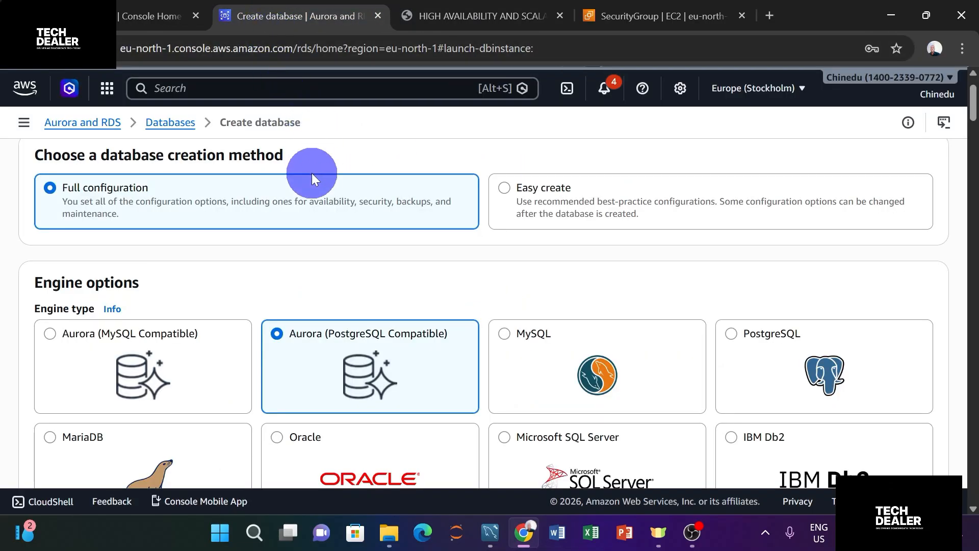
mouse_move(489, 530)
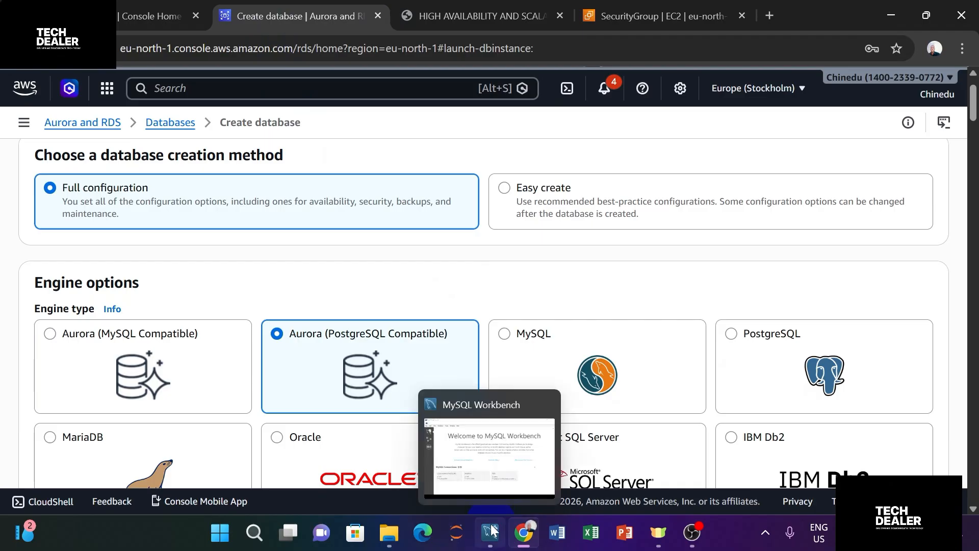
left_click(492, 480)
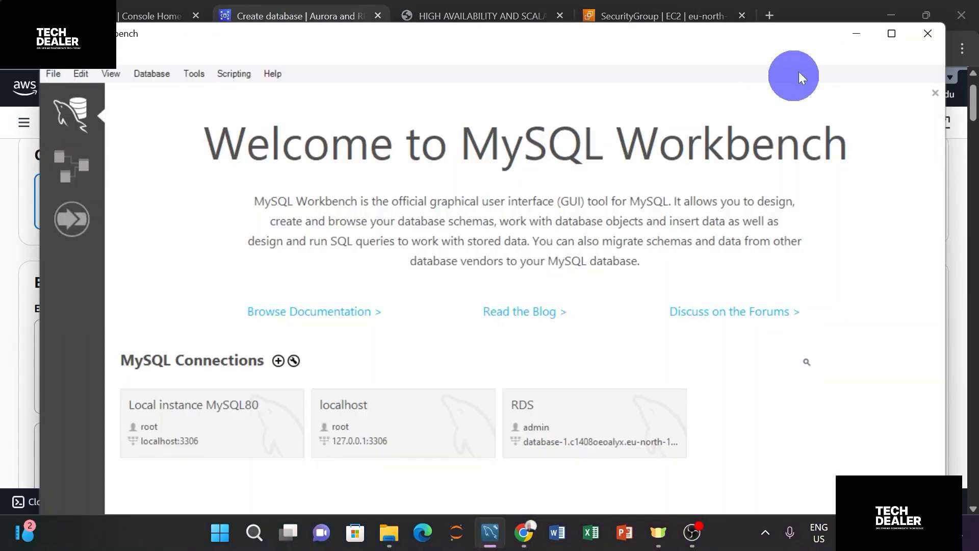
left_click(848, 33)
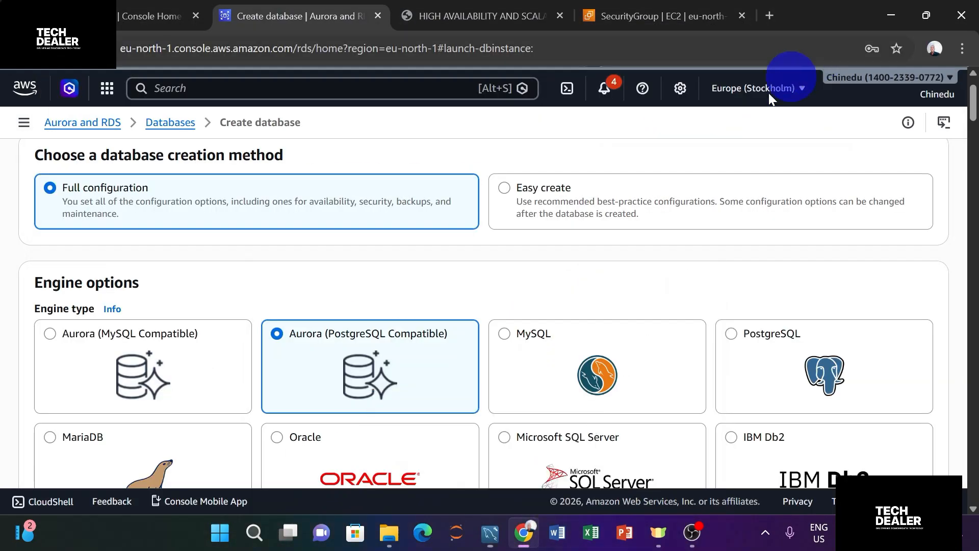
left_click(504, 334)
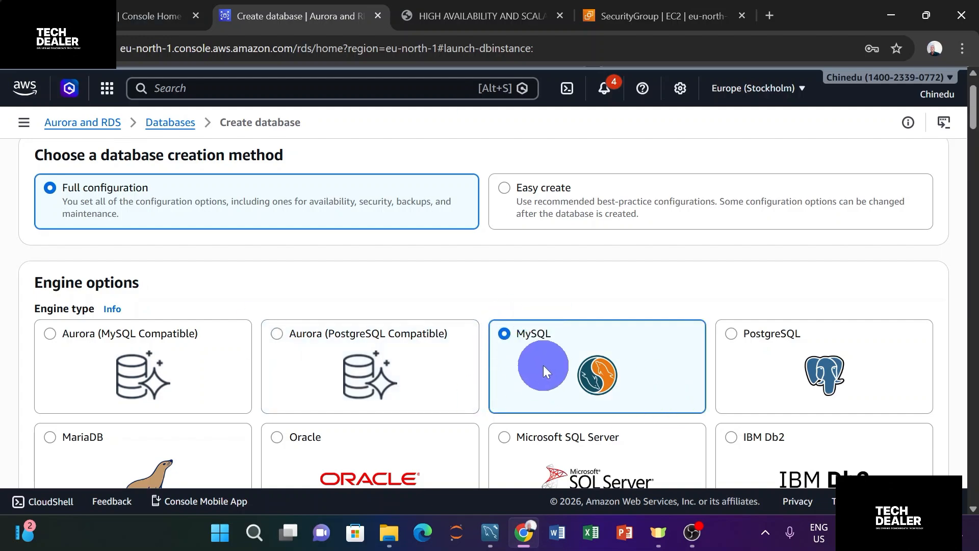
Step: Set the engine version to MySQL 8.0.40 to match the local MySQL installation, checking MySQL Workbench for reference
scroll(523, 350, "down", 4)
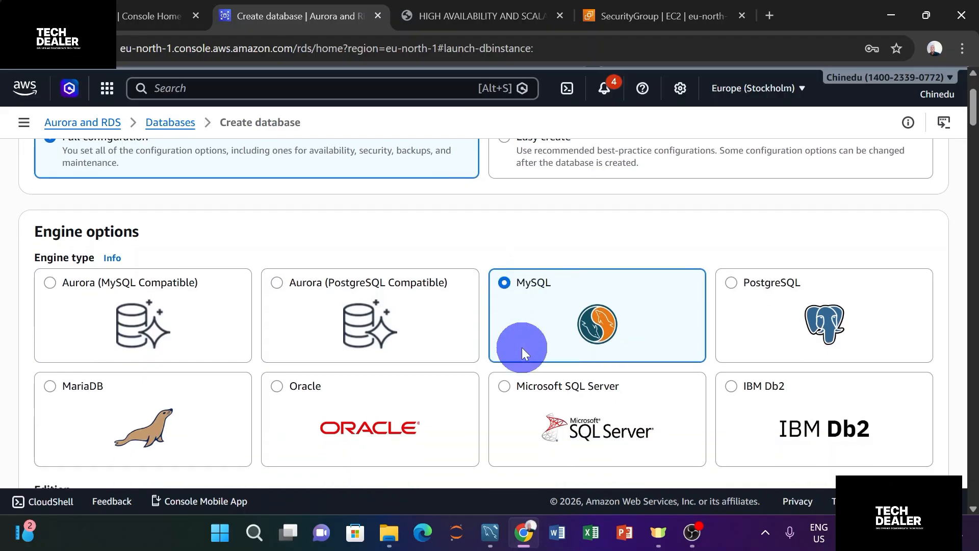
scroll(522, 347, "down", 3)
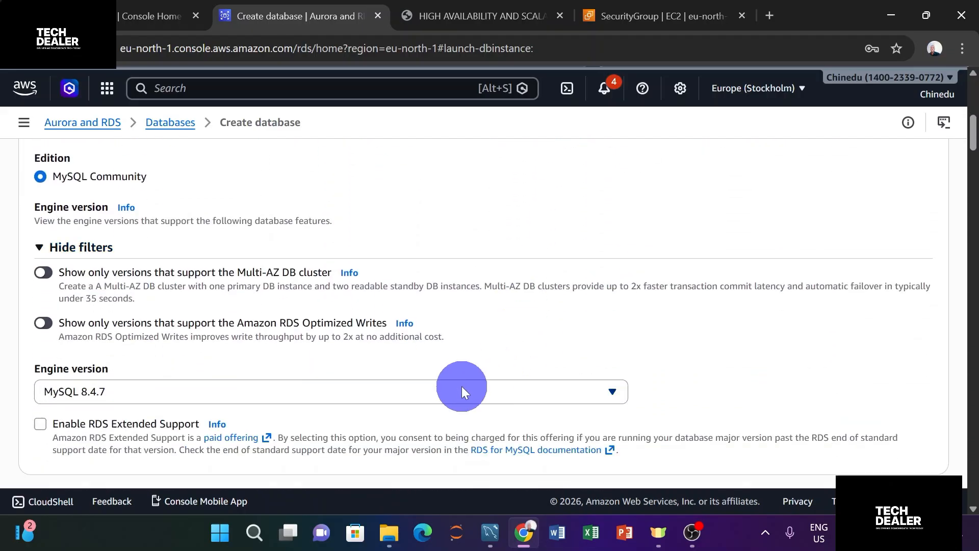
scroll(461, 386, "down", 1)
left_click(303, 347)
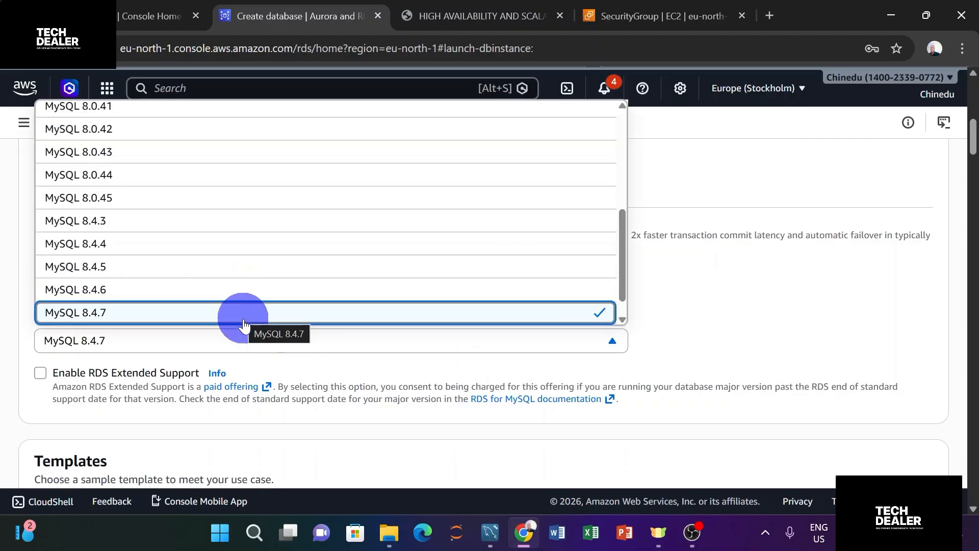
left_click(712, 346)
mouse_move(490, 533)
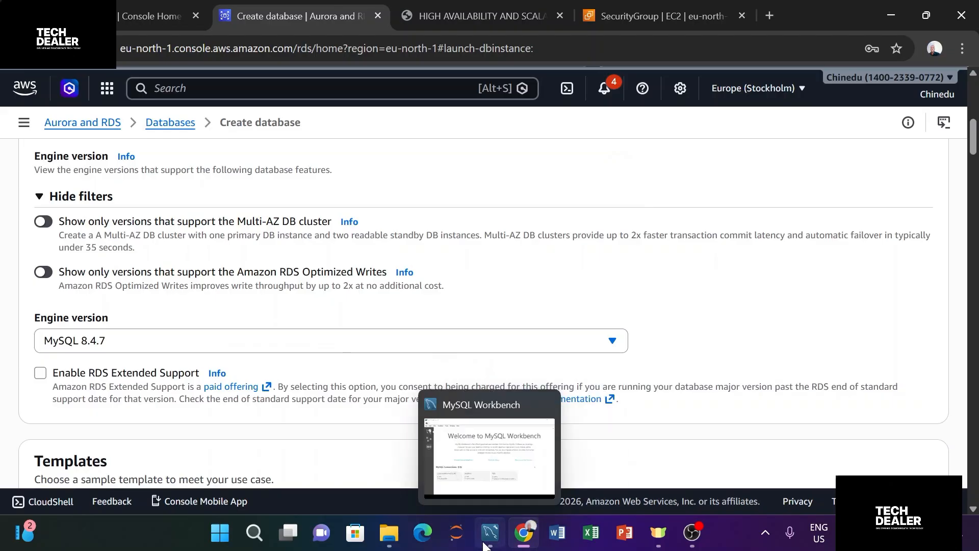
left_click(497, 464)
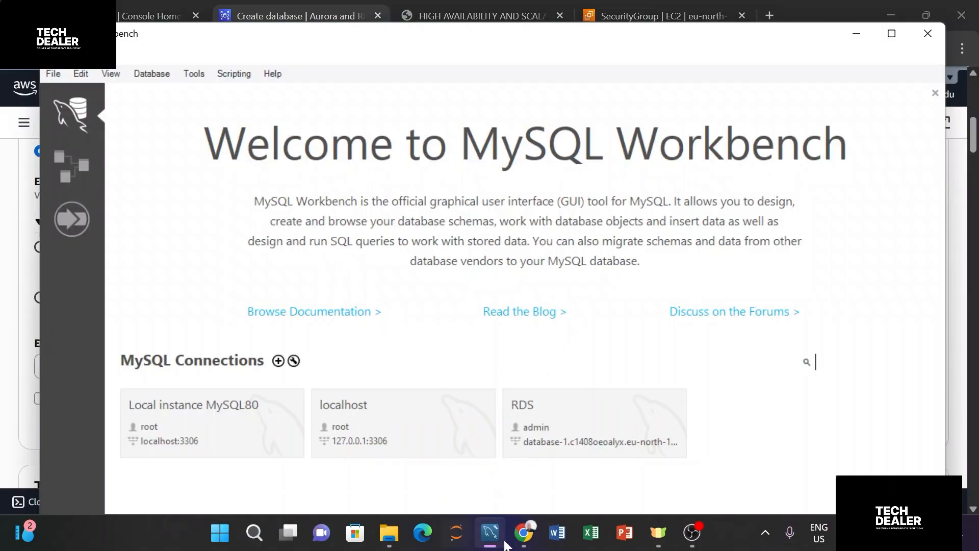
left_click(524, 533)
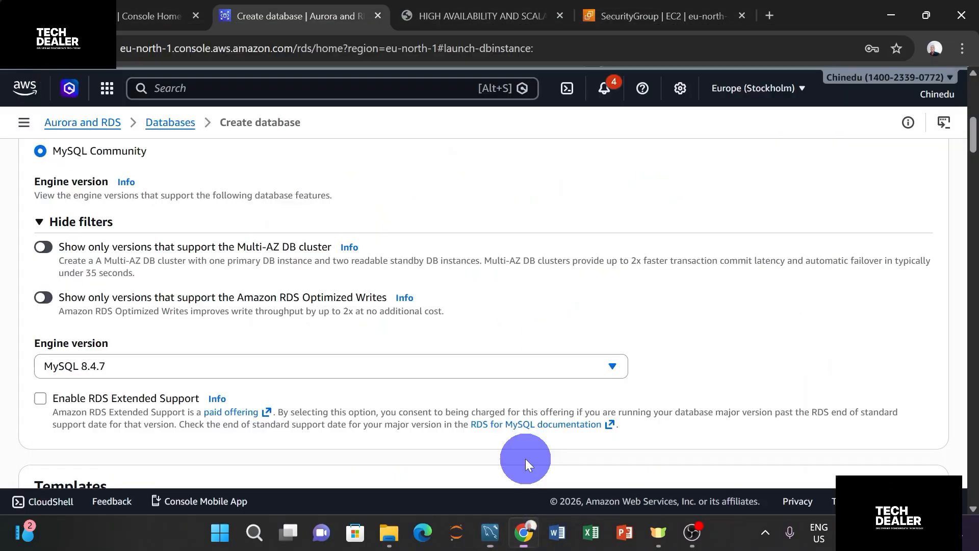
left_click(145, 364)
scroll(145, 242, "up", 1)
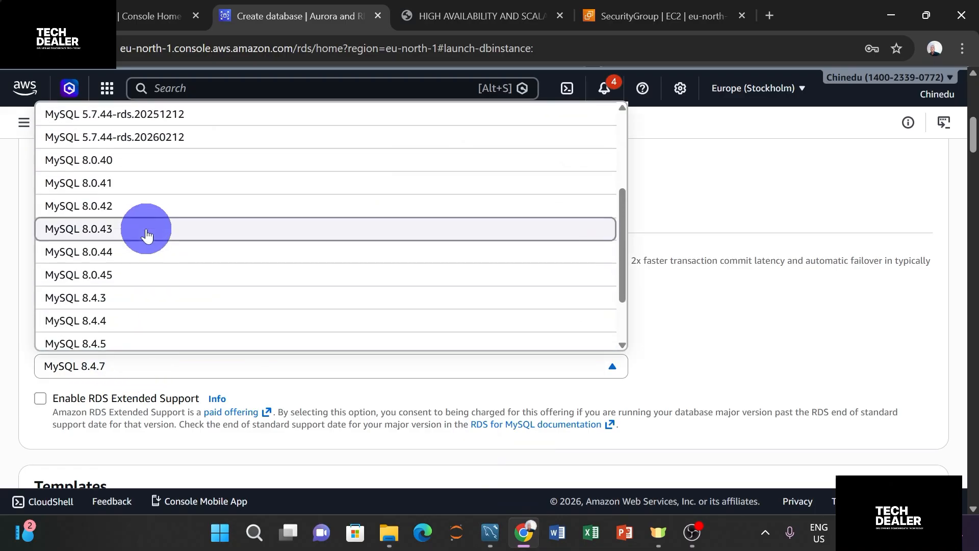
left_click(142, 164)
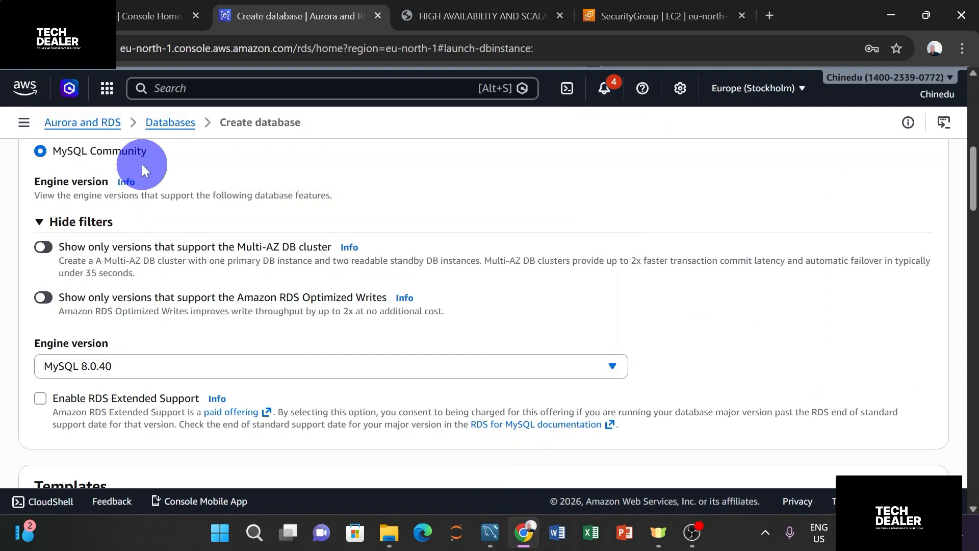
Step: Look through the newer MySQL versions offered for the engine without choosing another one
left_click(152, 364)
scroll(170, 306, "down", 5)
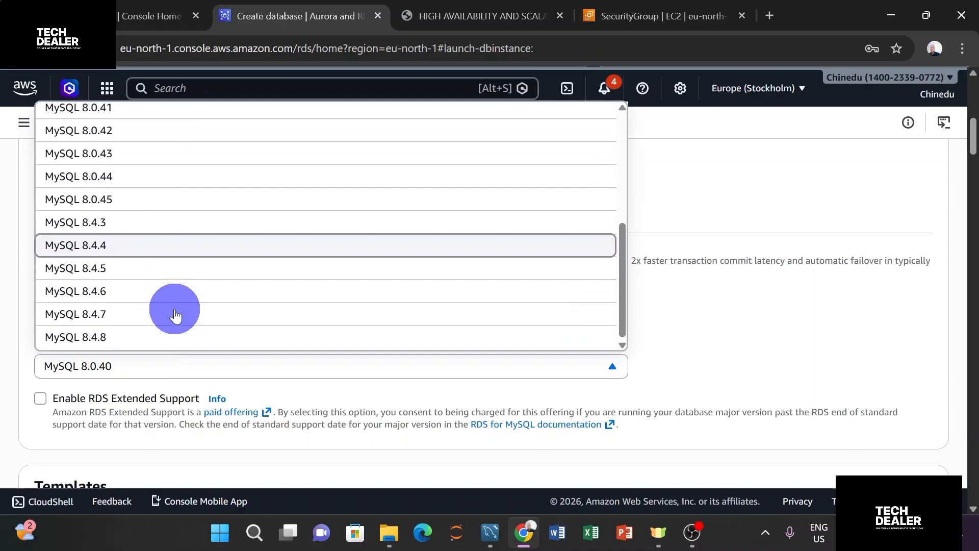
left_click(673, 372)
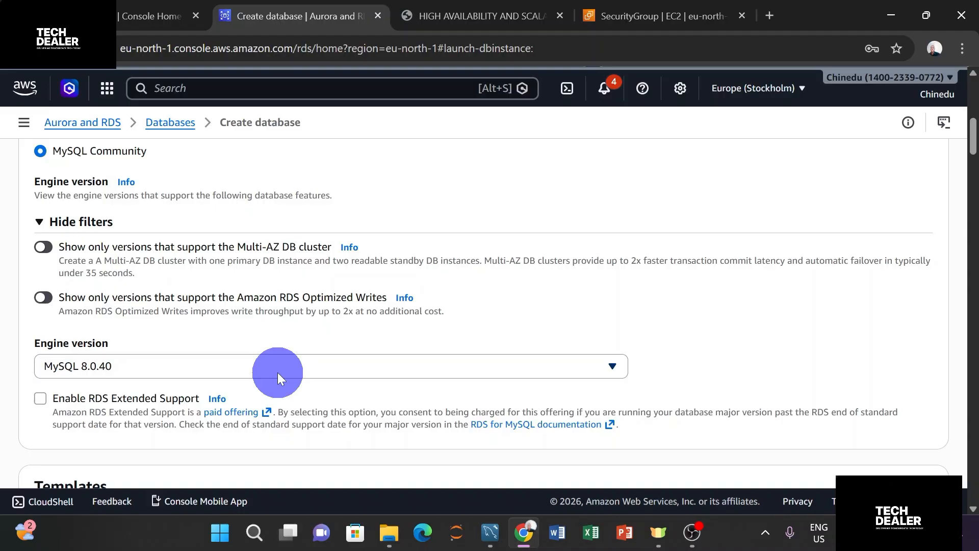
Step: Consult the PDF's templates instruction and select the Free tier template for the database
scroll(298, 350, "down", 2)
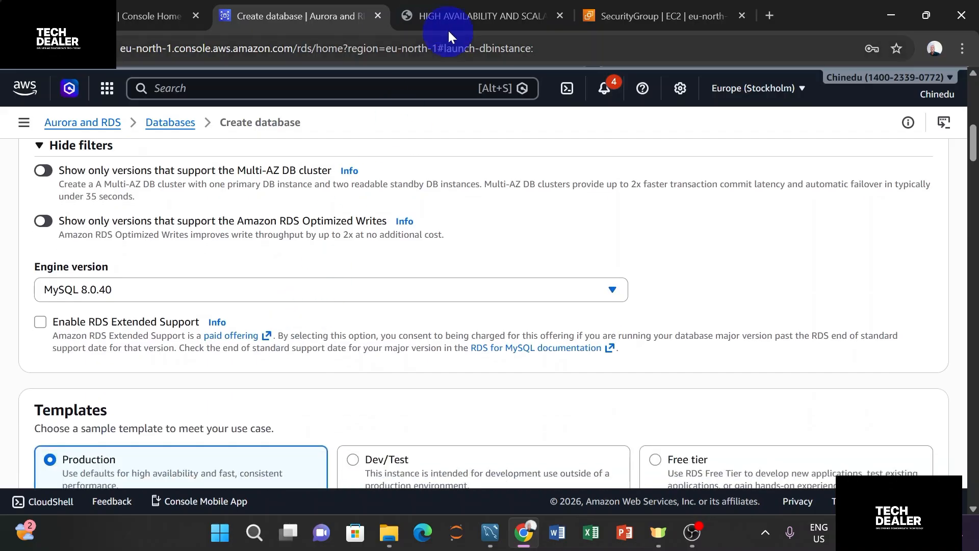
left_click(466, 15)
scroll(448, 298, "down", 2)
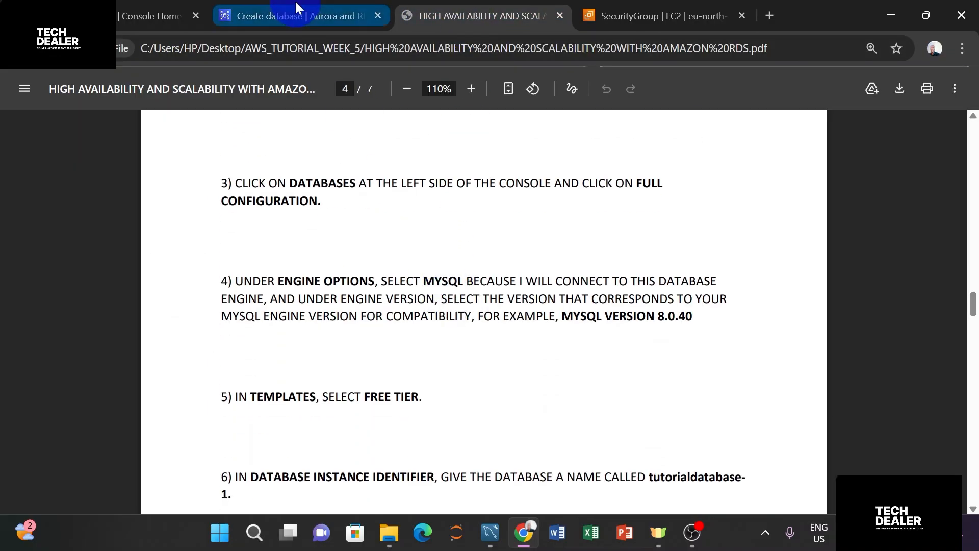
left_click(298, 20)
scroll(294, 255, "down", 3)
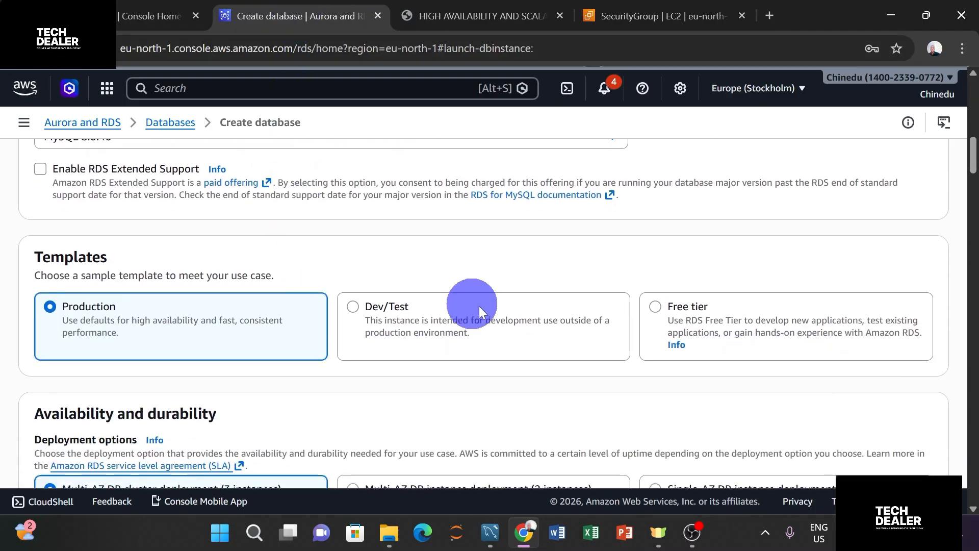
left_click(656, 310)
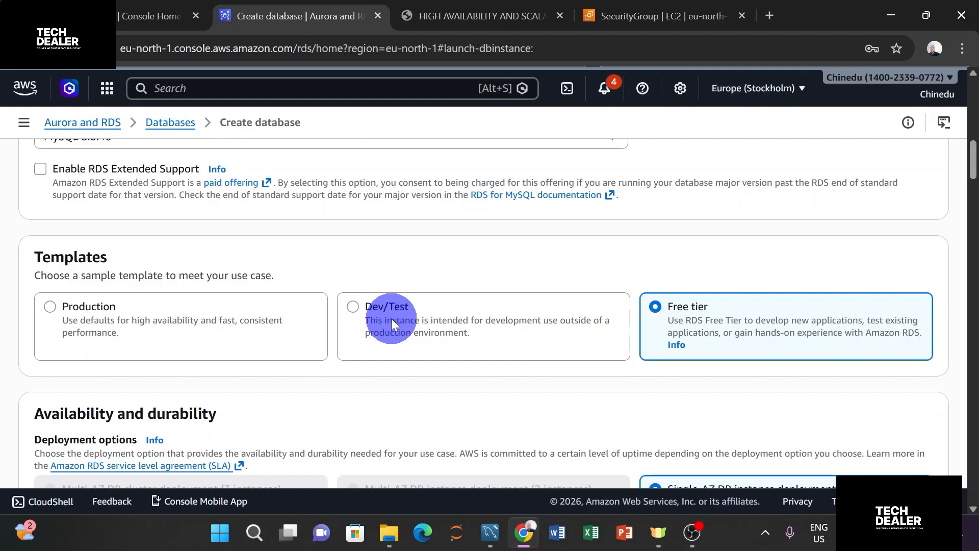
Step: Compare the availability and durability options offered under the Dev/Test, Production and Free tier templates, finishing on Free tier
left_click(354, 305)
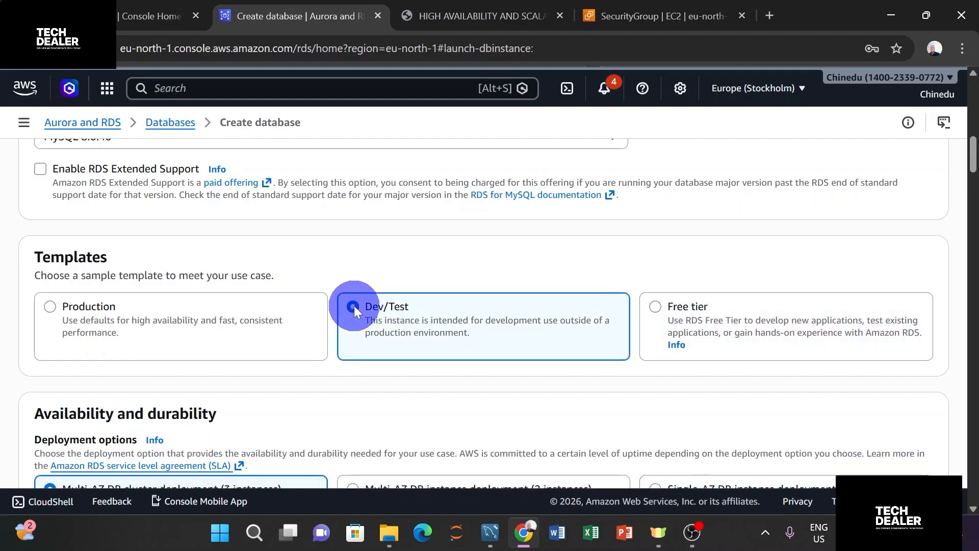
scroll(390, 295, "down", 2)
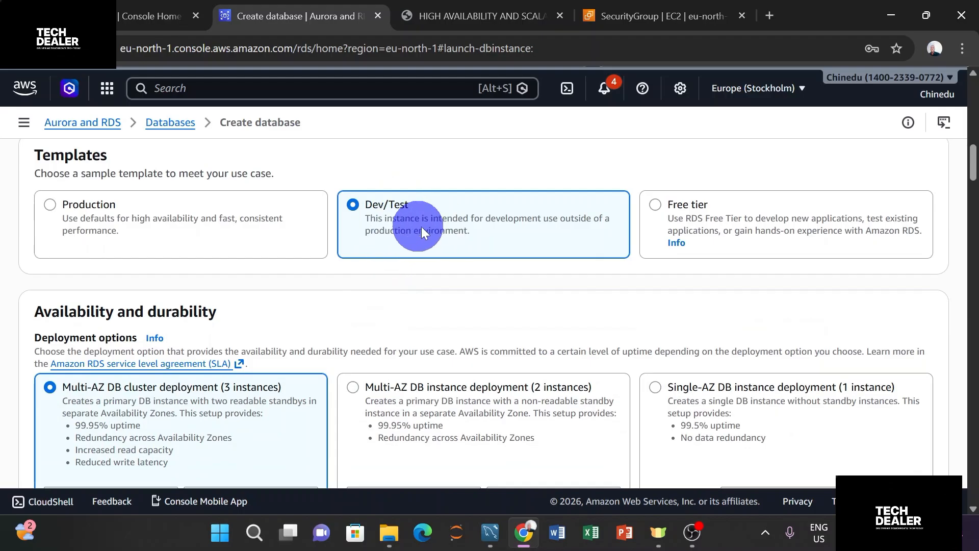
left_click(50, 204)
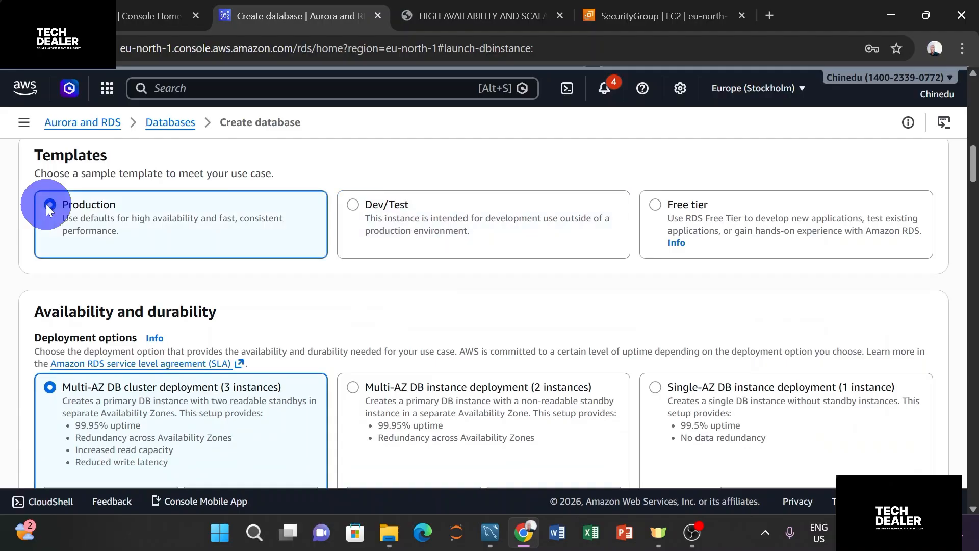
scroll(76, 213, "down", 1)
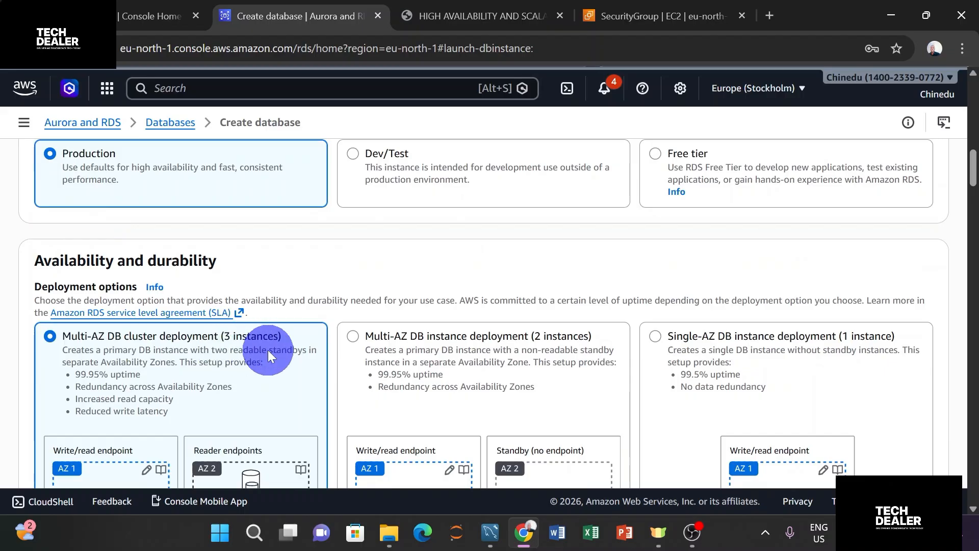
scroll(397, 353, "down", 1)
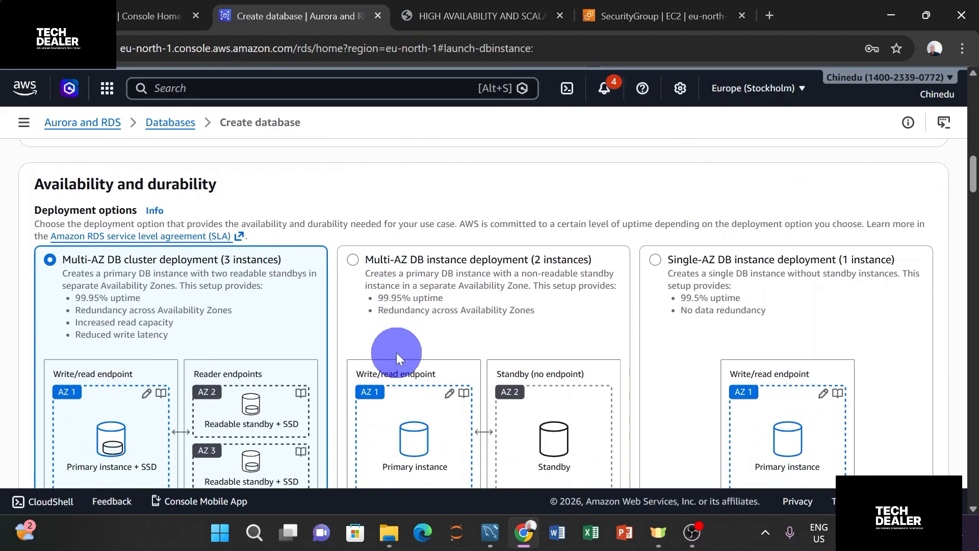
scroll(295, 328, "up", 1)
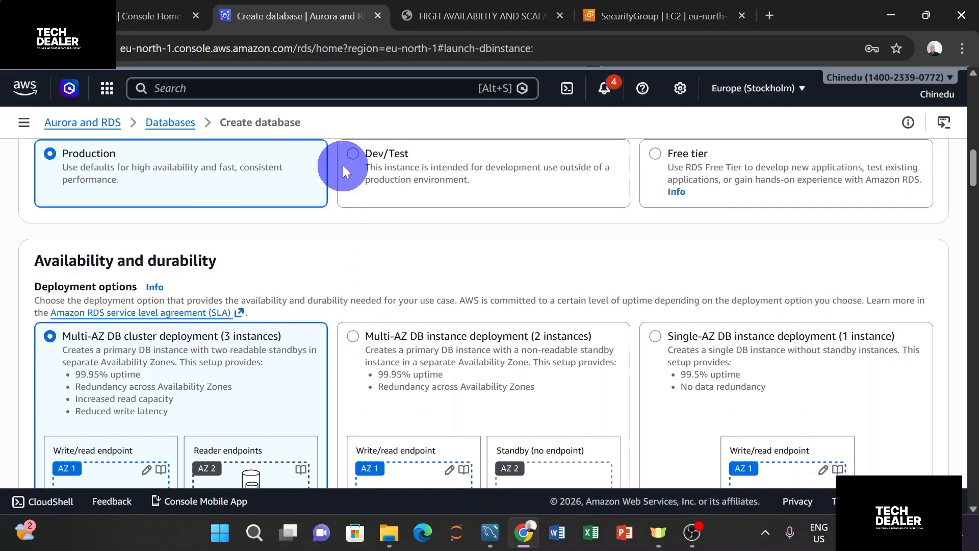
left_click(352, 154)
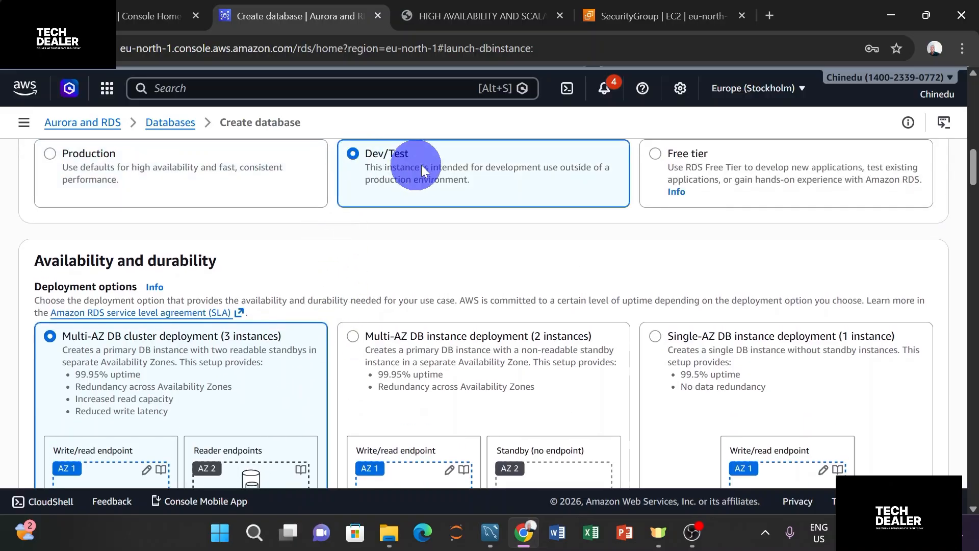
left_click(653, 152)
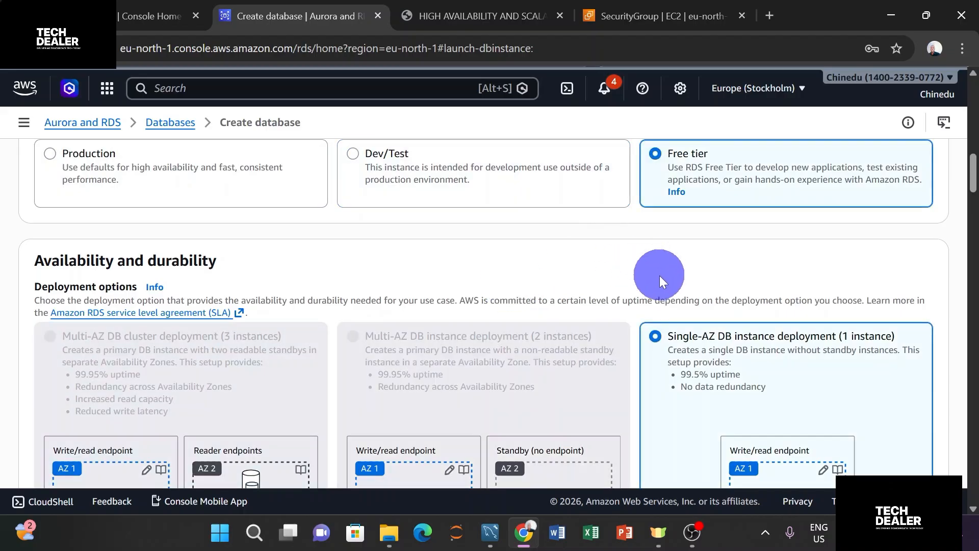
scroll(660, 276, "down", 1)
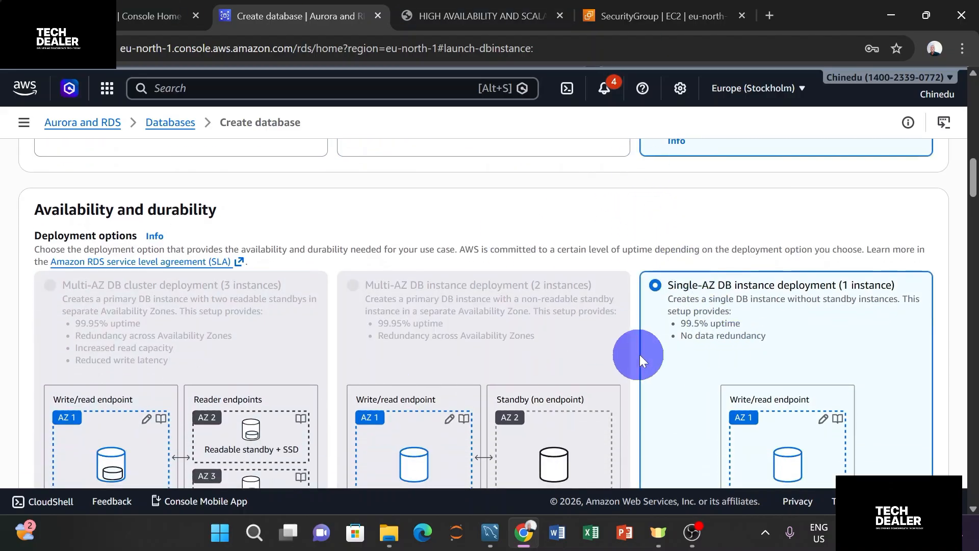
scroll(641, 354, "up", 2)
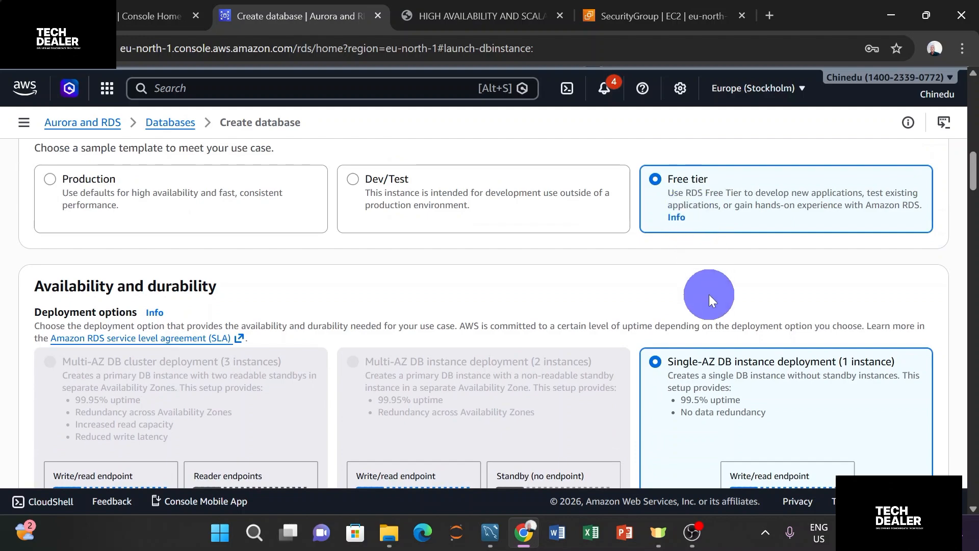
scroll(708, 294, "down", 2)
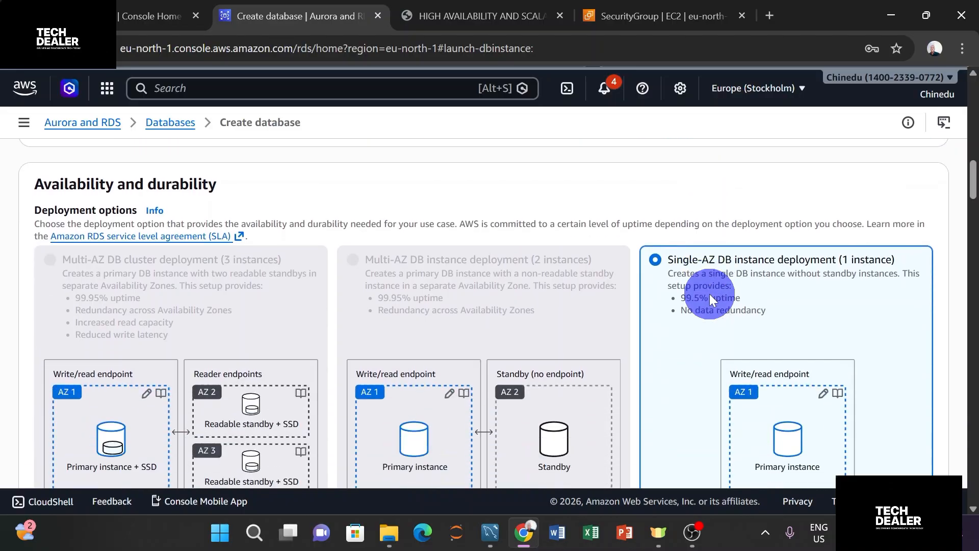
Step: Look up the database name in the PDF instructions and set the DB instance identifier to tutorialdatabase-1
scroll(710, 294, "down", 2)
scroll(711, 293, "down", 2)
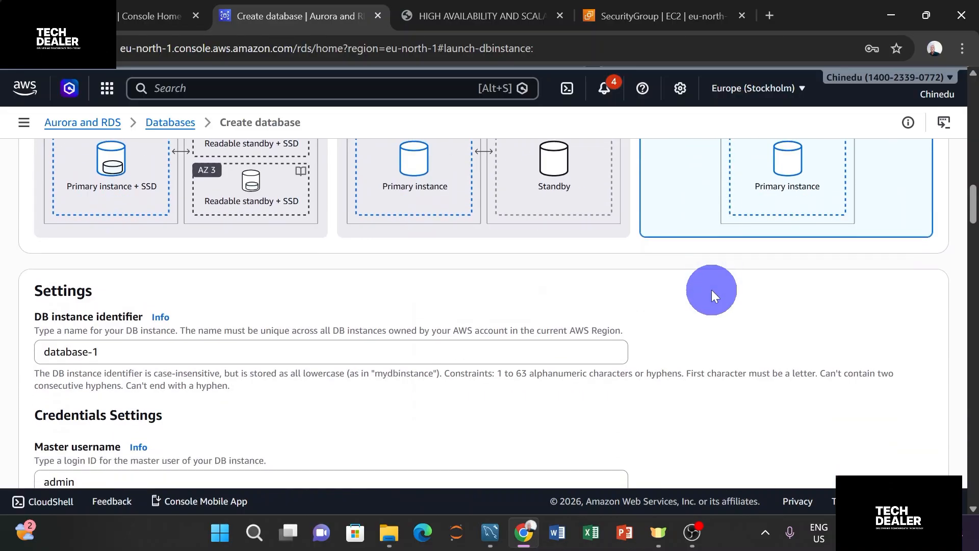
left_click(469, 15)
scroll(440, 241, "down", 3)
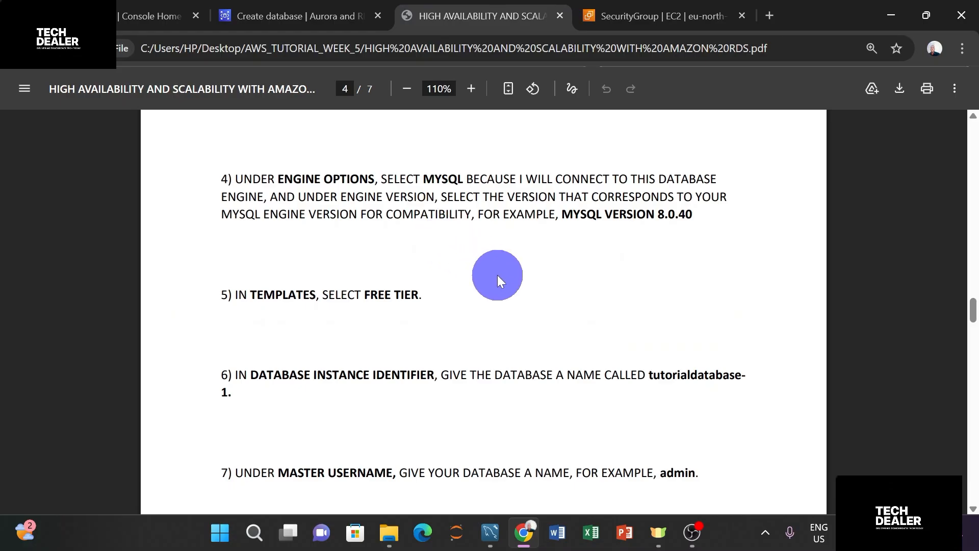
left_click_drag(649, 376, 222, 394)
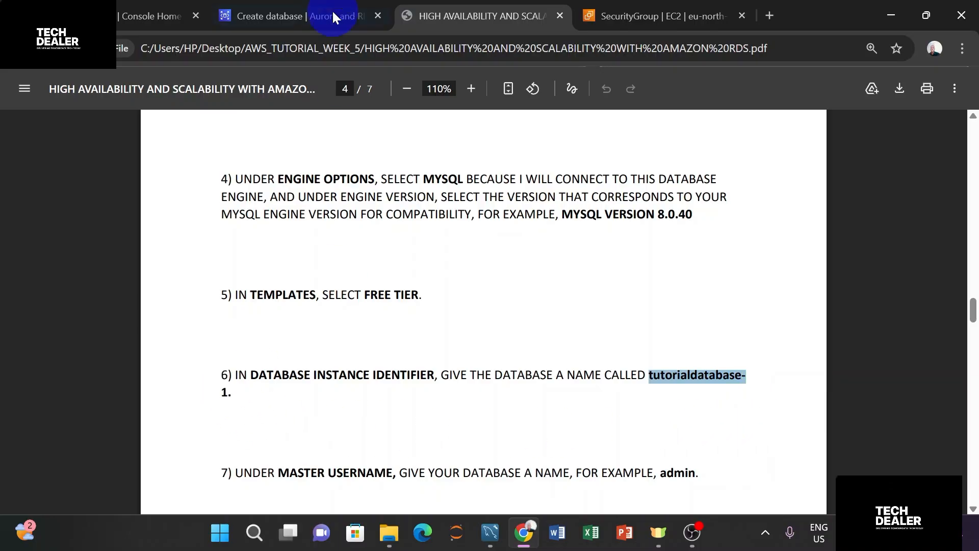
left_click(266, 16)
left_click(248, 358)
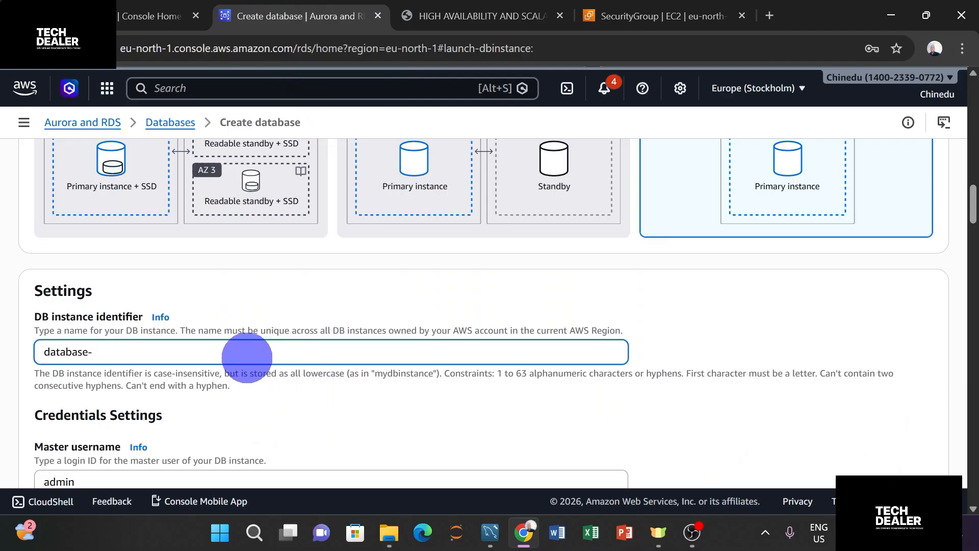
key("BackSpace")
key("BackSpace")
key("BackSpace")
key("BackSpace")
key("BackSpace")
key("BackSpace")
key("BackSpace")
key("BackSpace")
key("BackSpace")
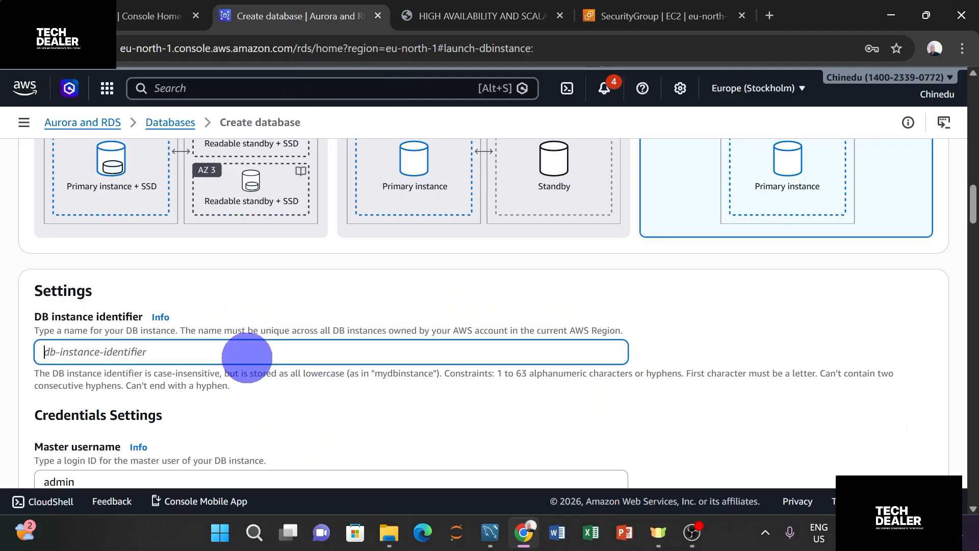
type("tutorialdatabase")
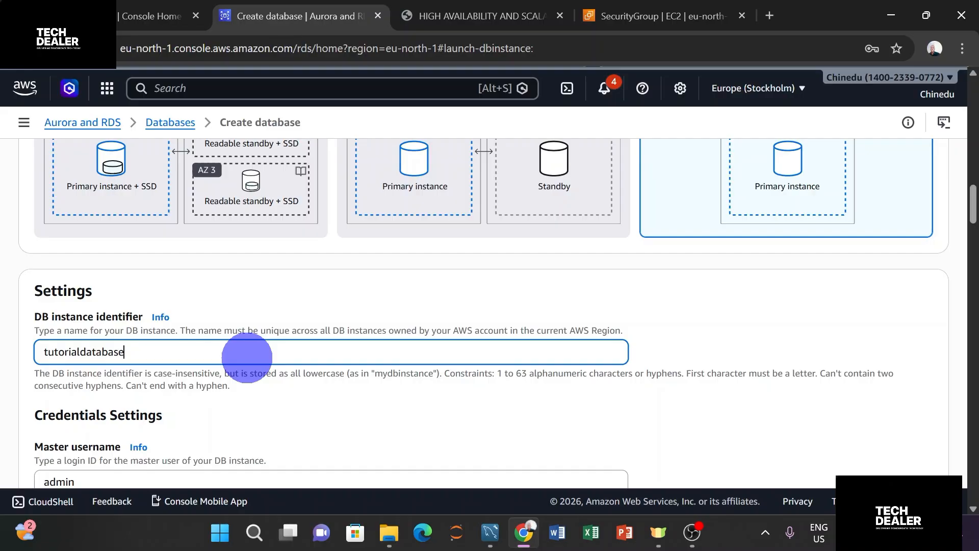
type("-1")
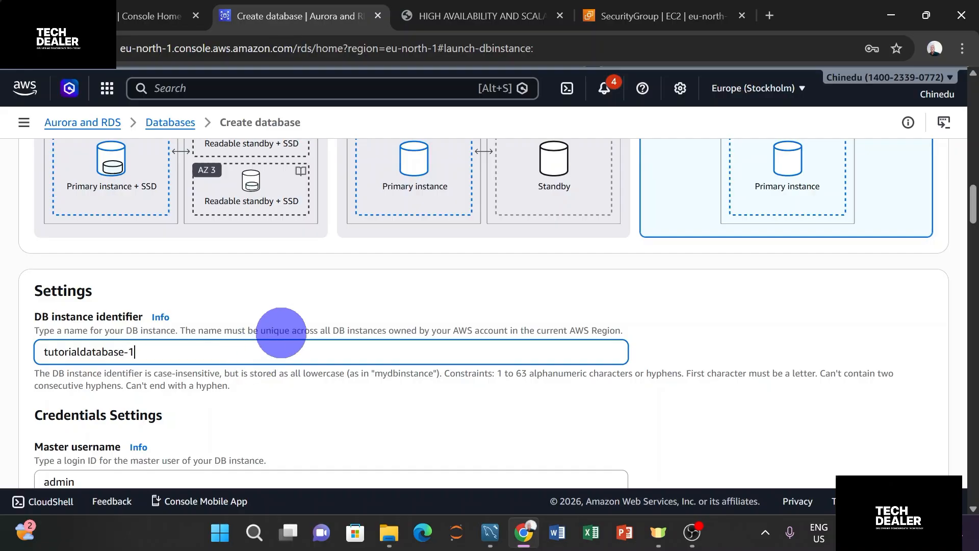
Step: Check the master username in the credentials settings against the PDF's master username instruction
scroll(302, 322, "down", 3)
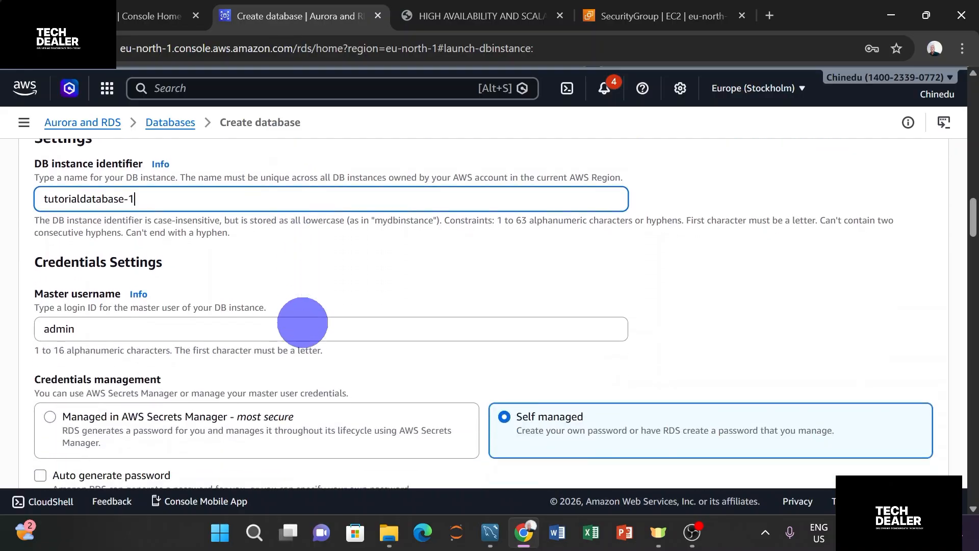
left_click(478, 11)
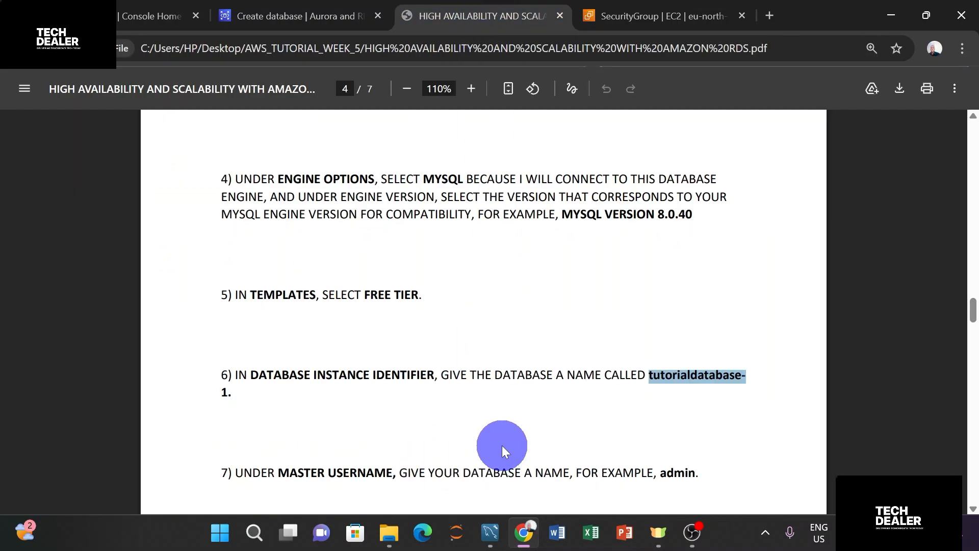
scroll(513, 444, "down", 1)
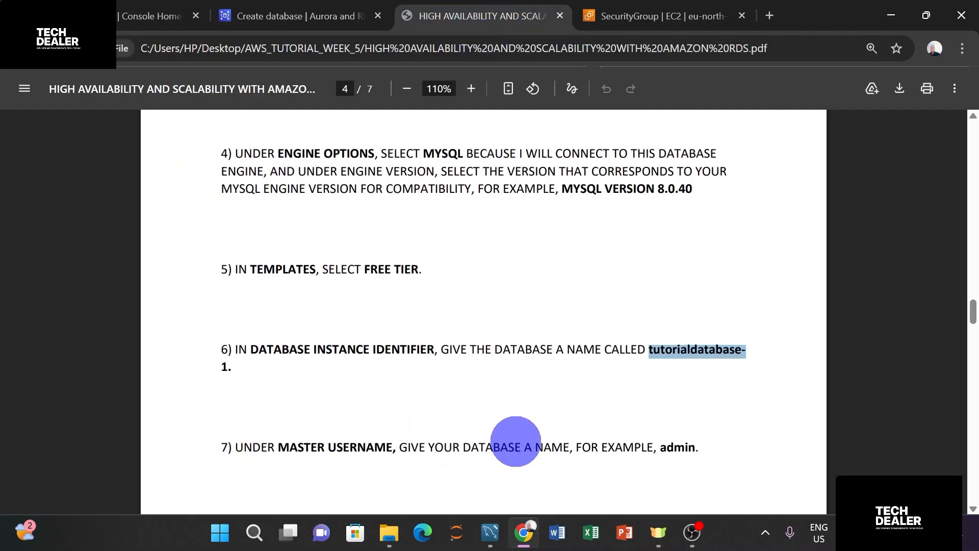
left_click(285, 14)
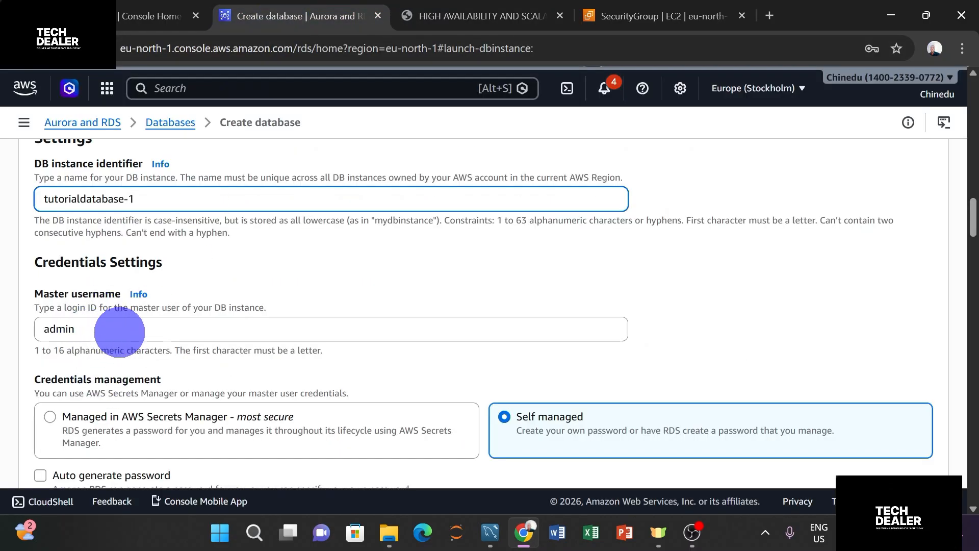
scroll(131, 326, "down", 2)
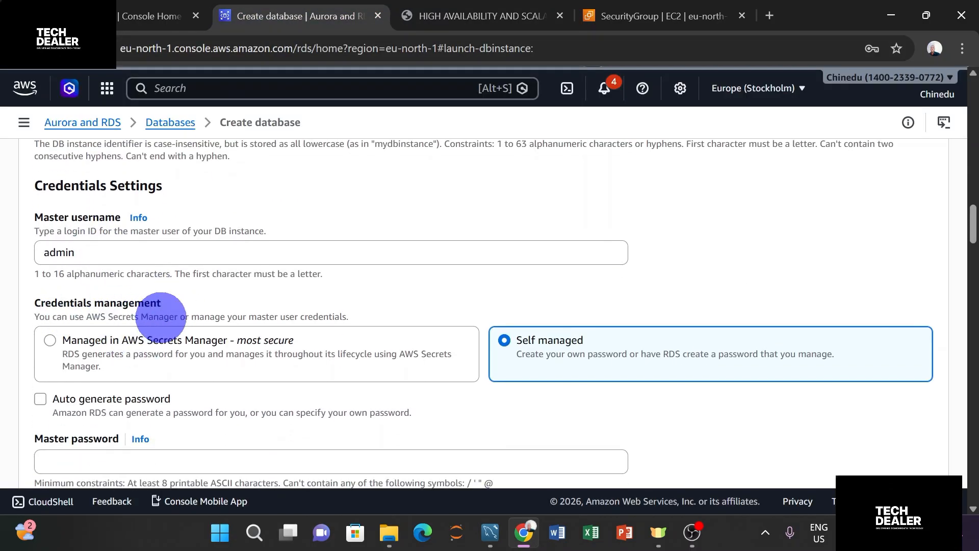
Step: Try managing the master credentials in AWS Secrets Manager, and return credentials management to Self managed
left_click(46, 338)
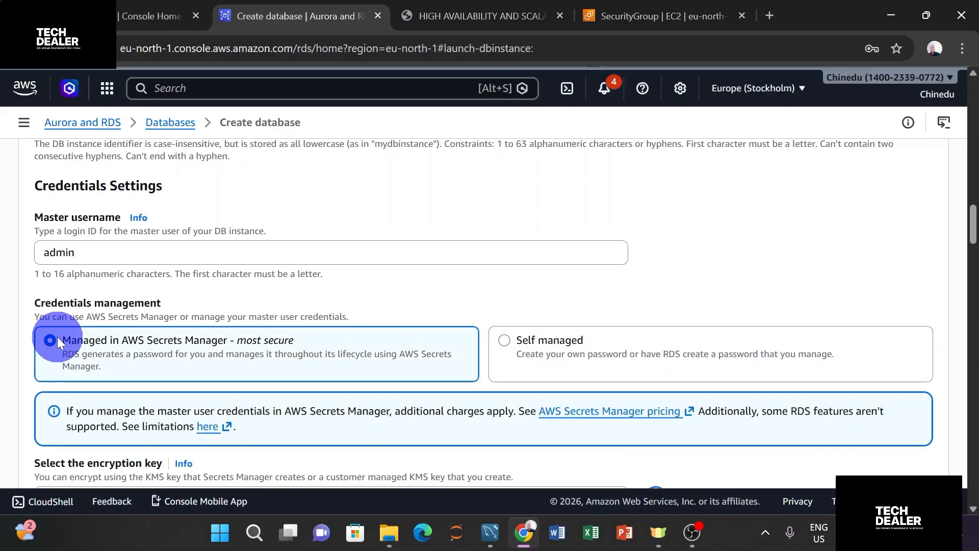
scroll(87, 342, "down", 2)
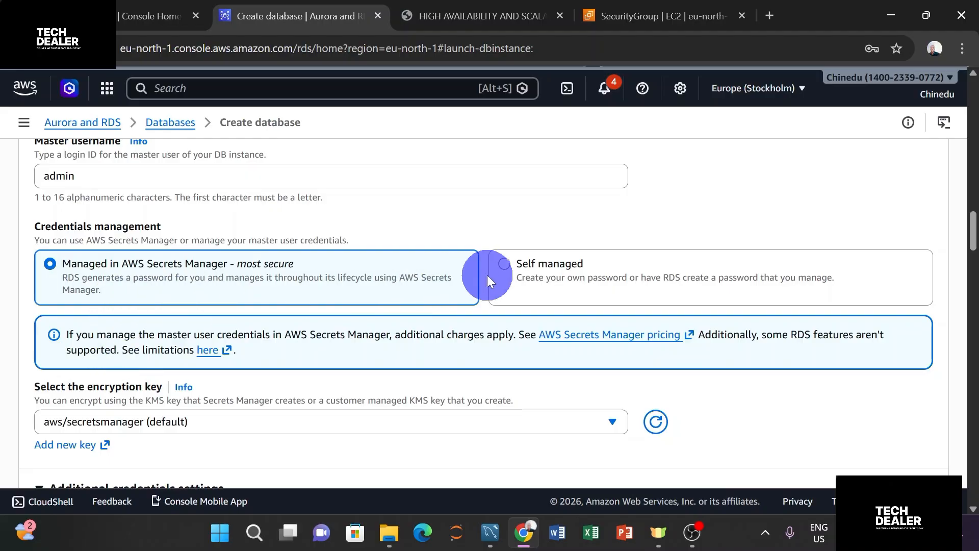
left_click(503, 264)
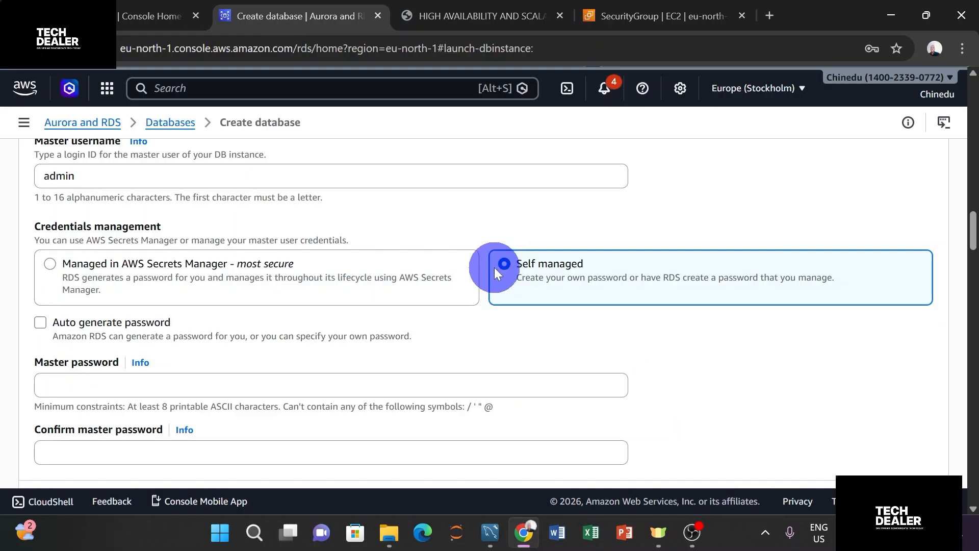
Step: Turn on automatic master password generation after viewing the manual password fields, and check the PDF's credential management instructions
left_click(41, 323)
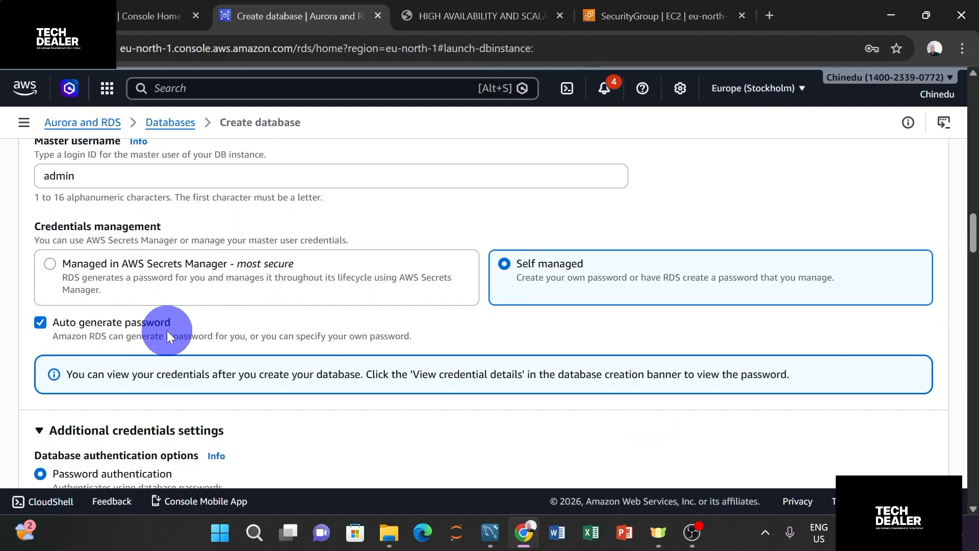
left_click(40, 322)
scroll(129, 356, "down", 1)
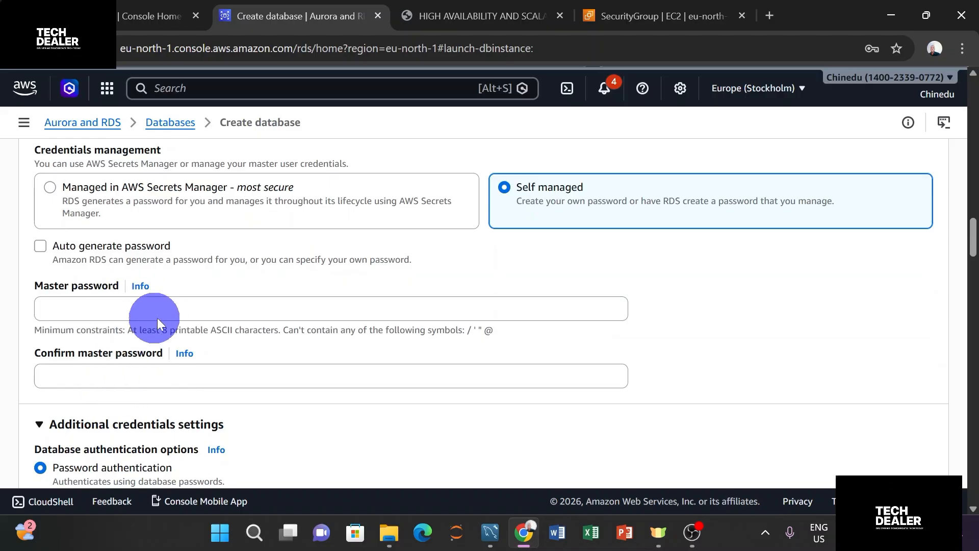
left_click(40, 246)
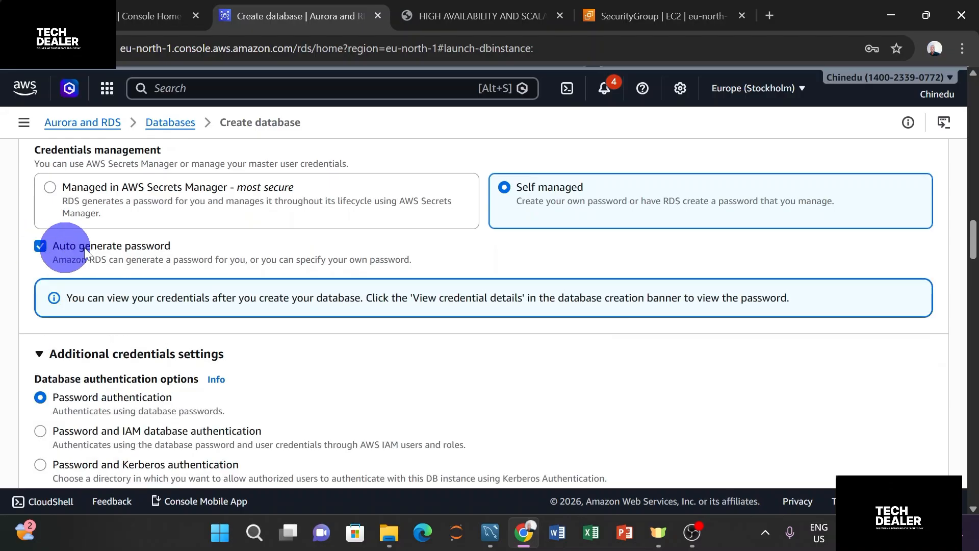
left_click(470, 12)
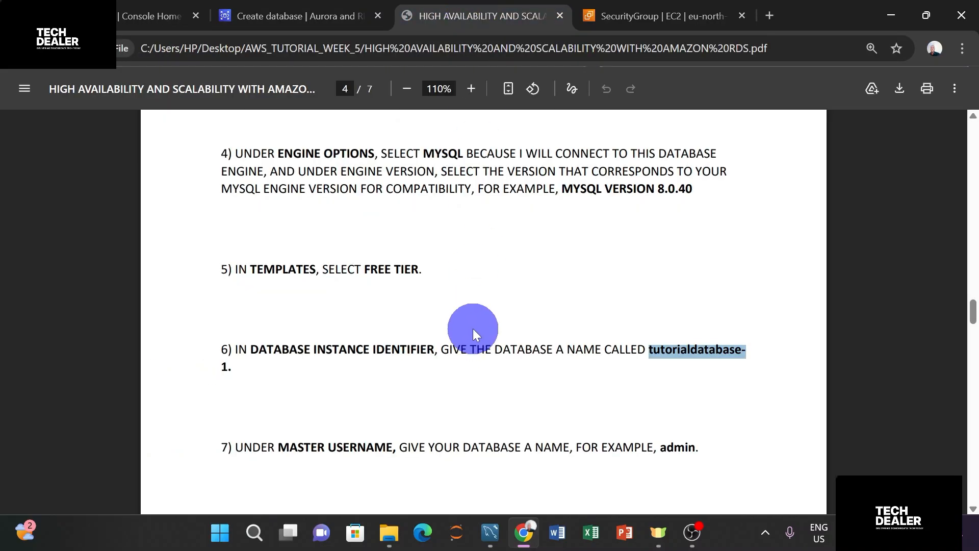
scroll(473, 329, "down", 3)
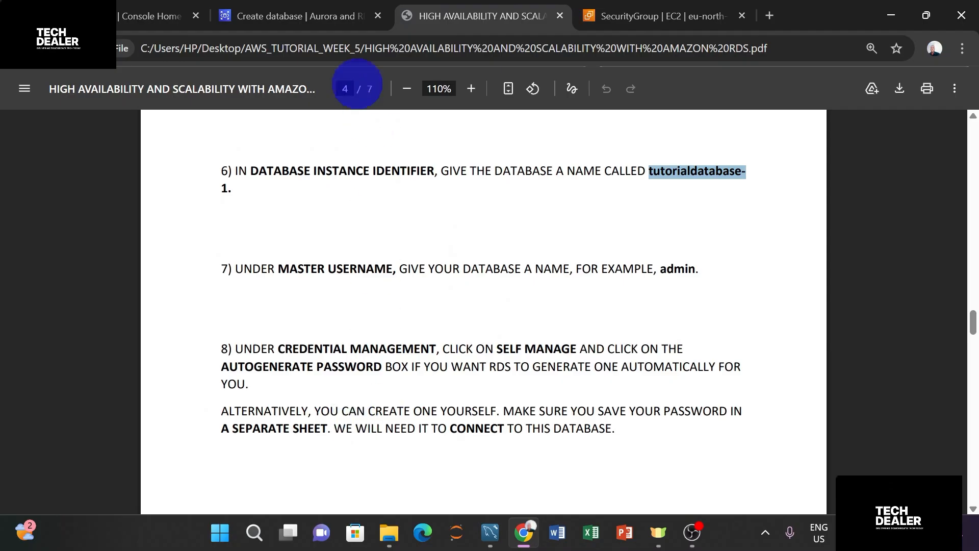
Step: Set the DB instance type to db.t3.micro in the instance configuration after viewing the available burstable classes
left_click(295, 12)
scroll(294, 274, "down", 6)
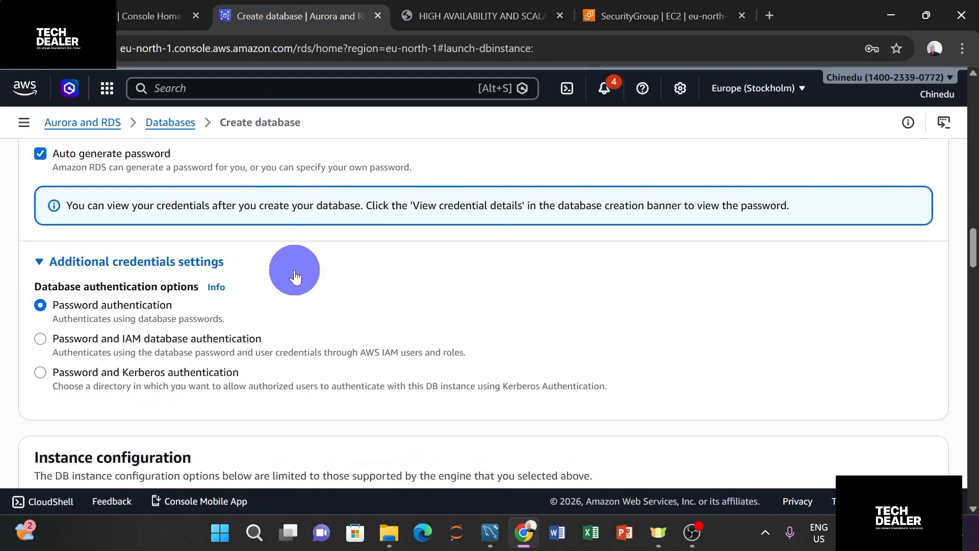
scroll(295, 270, "down", 4)
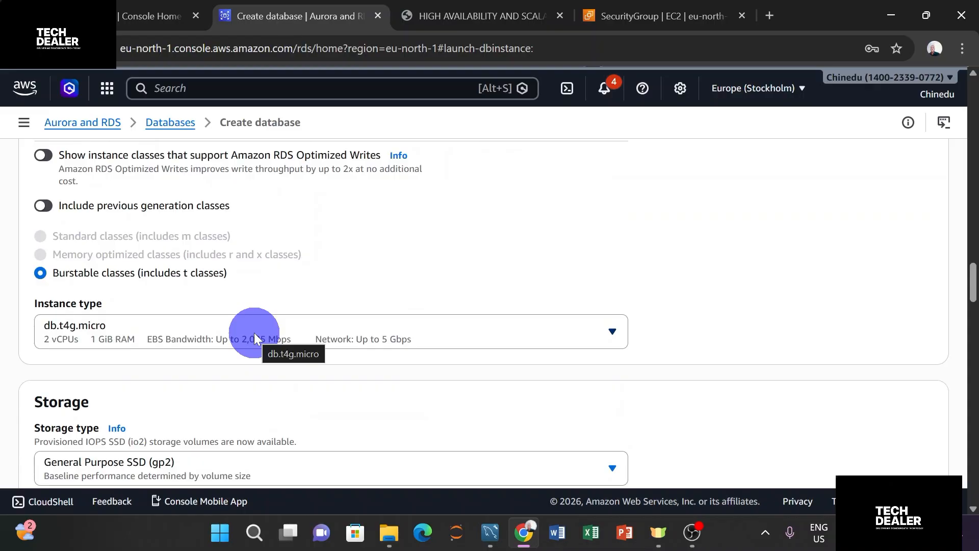
left_click(254, 333)
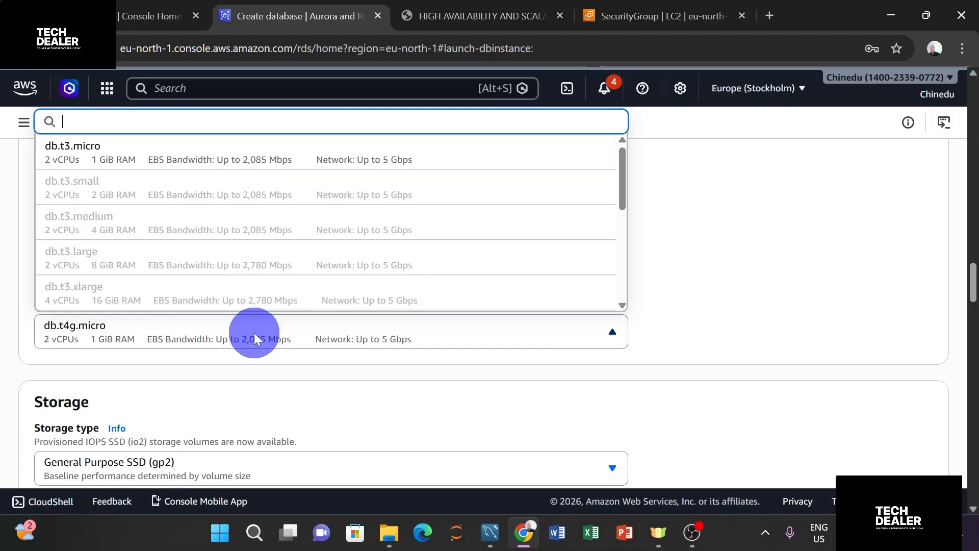
scroll(331, 239, "down", 5)
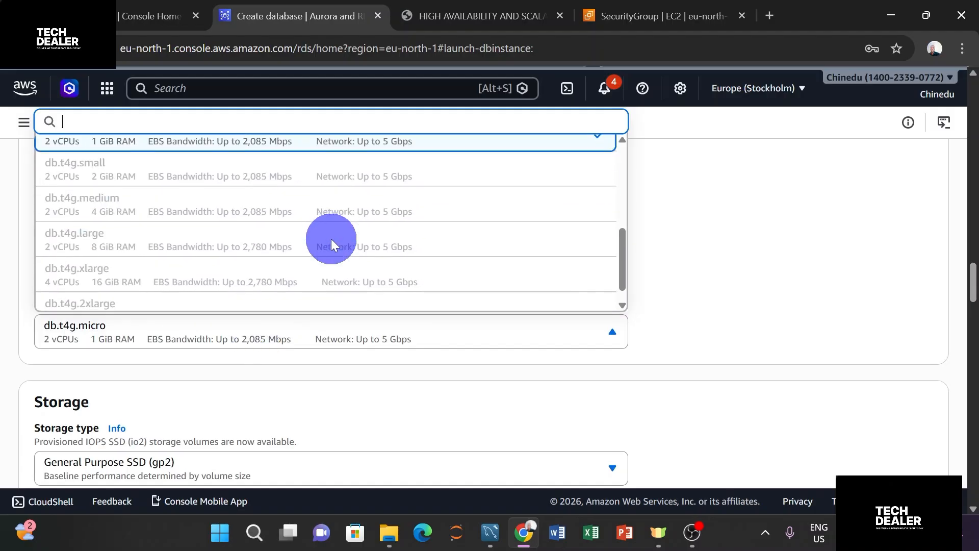
scroll(331, 239, "up", 5)
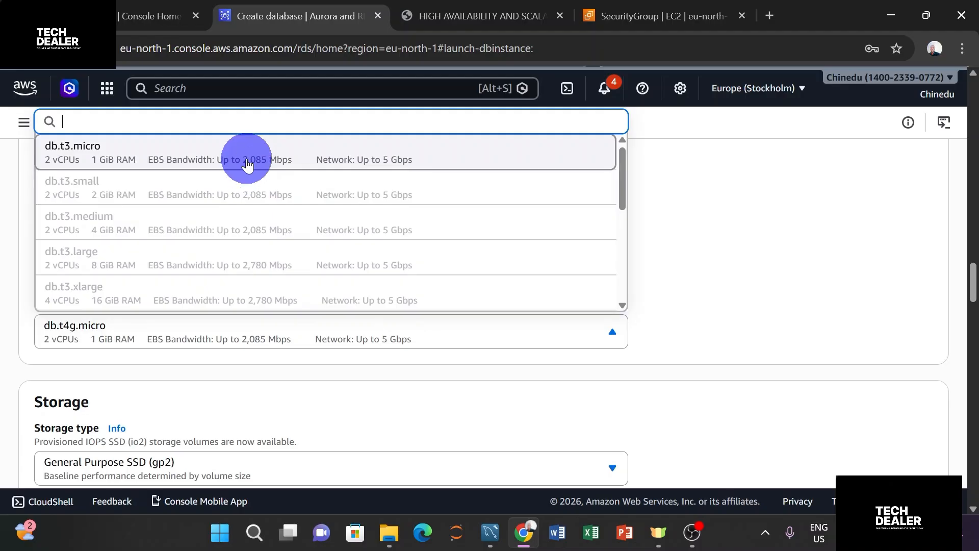
left_click(246, 160)
scroll(327, 246, "down", 1)
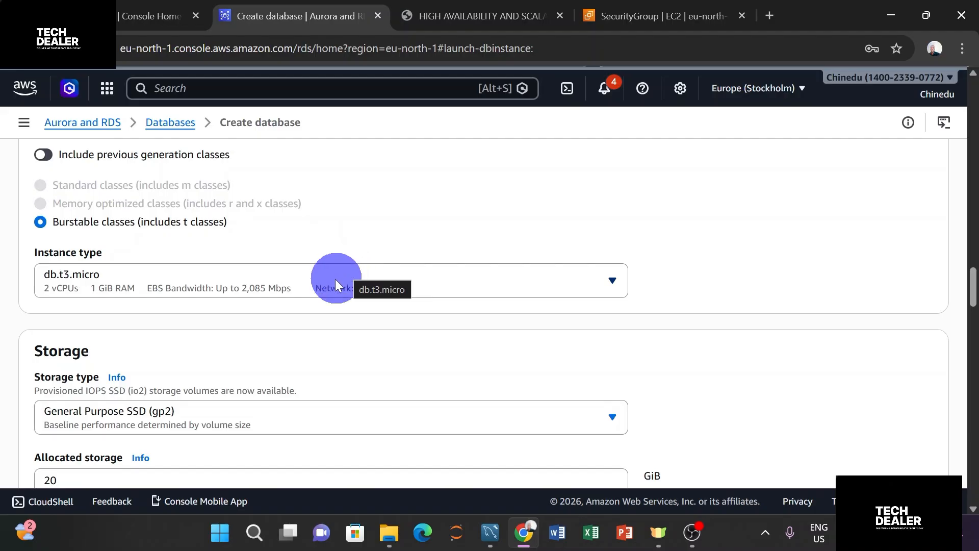
Step: Check the PDF's storage type instruction and set the storage type to General Purpose SSD (gp3)
left_click(490, 20)
scroll(475, 236, "down", 7)
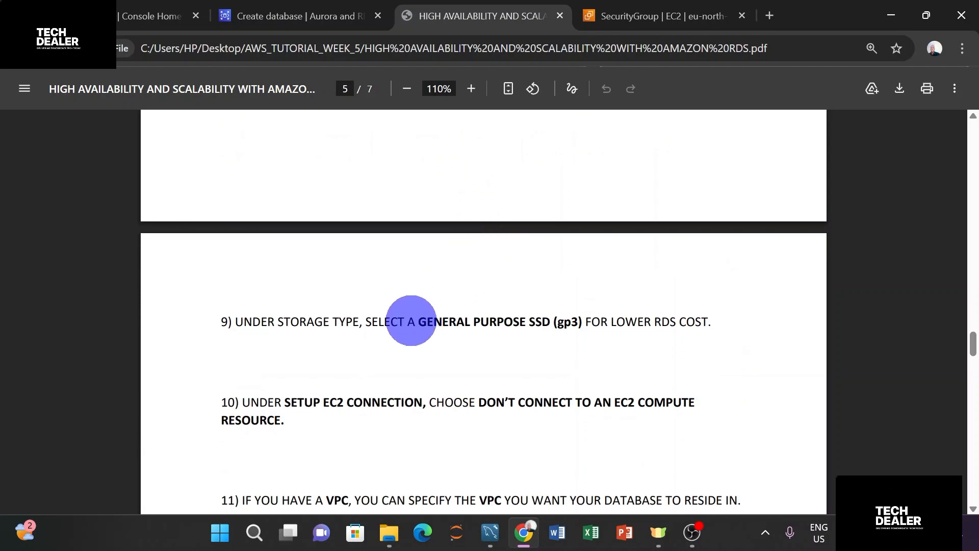
left_click(342, 14)
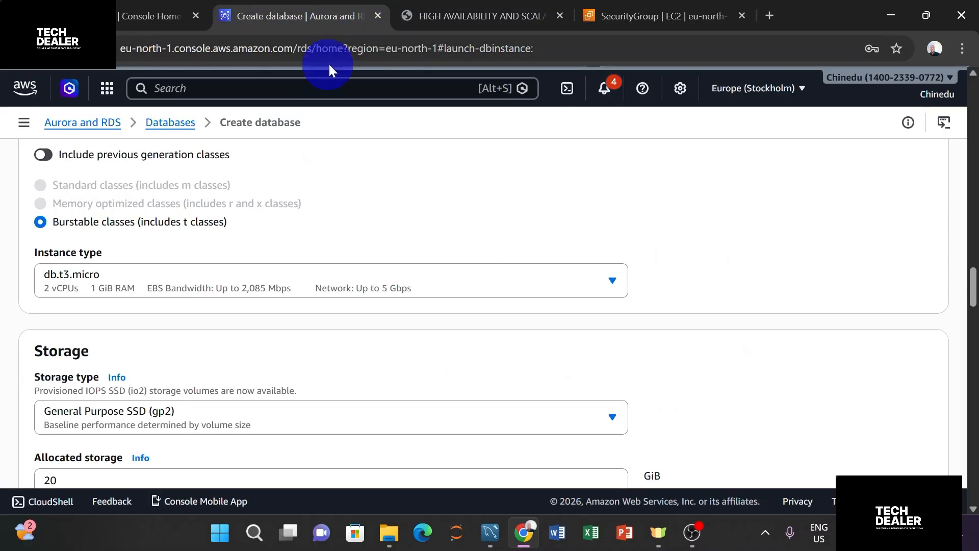
scroll(234, 309, "down", 2)
left_click(223, 339)
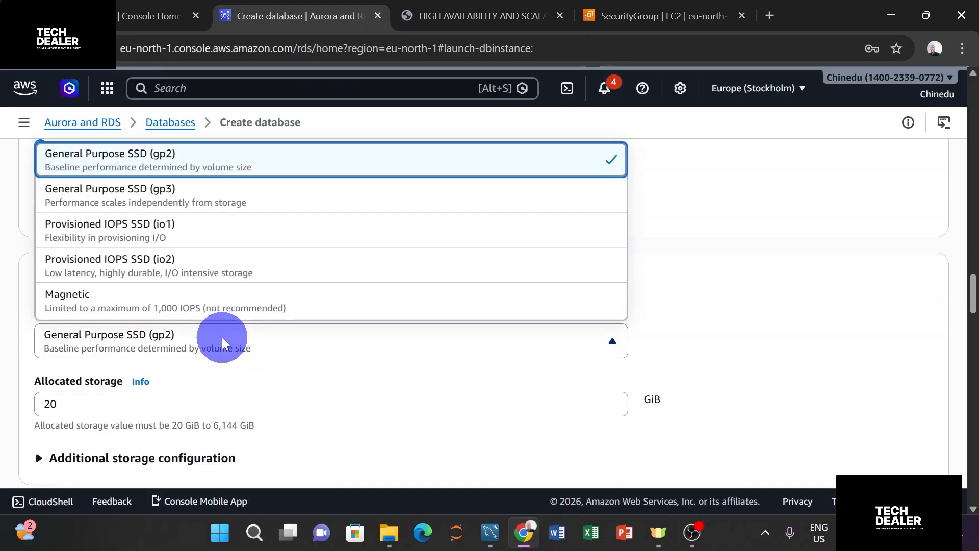
left_click(234, 197)
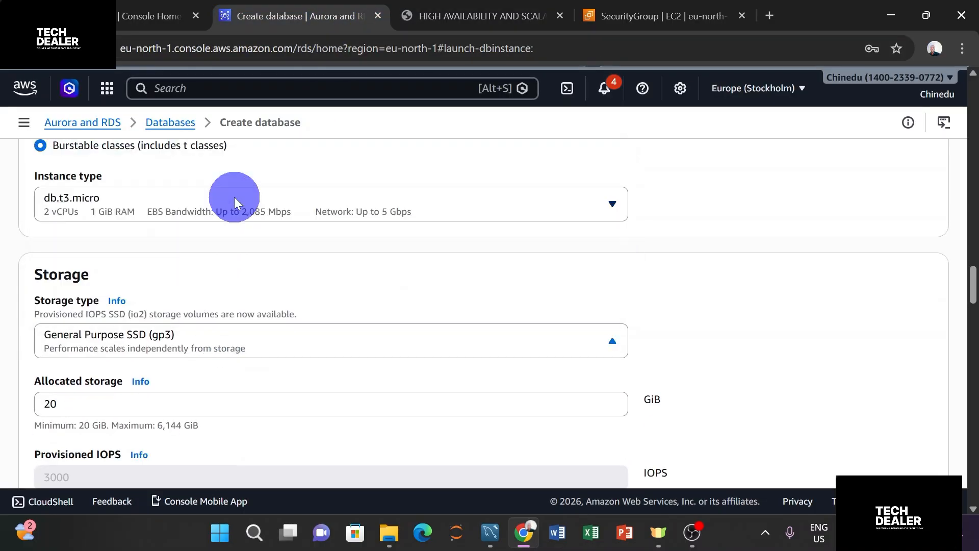
Step: Review the other available storage types and keep General Purpose SSD (gp3) selected
left_click(210, 335)
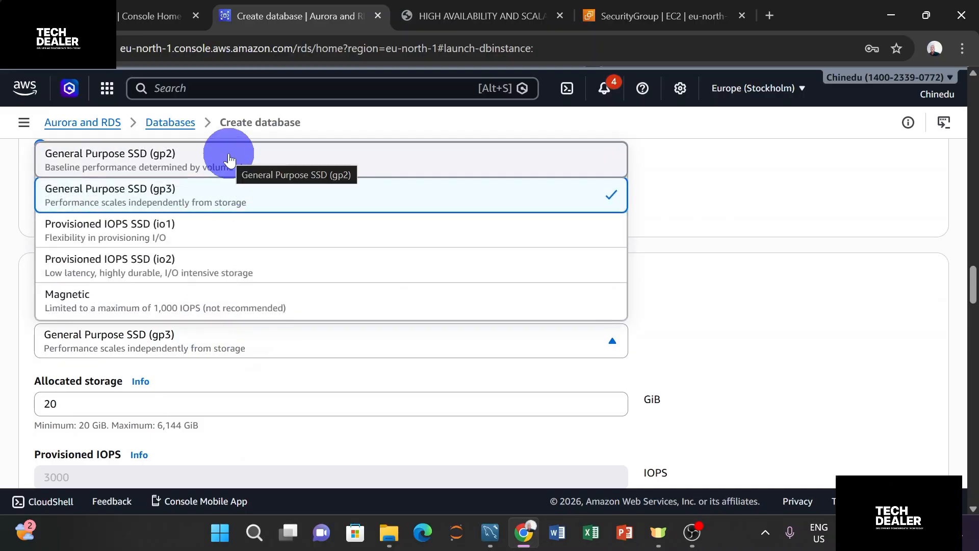
left_click(228, 194)
scroll(227, 232, "down", 2)
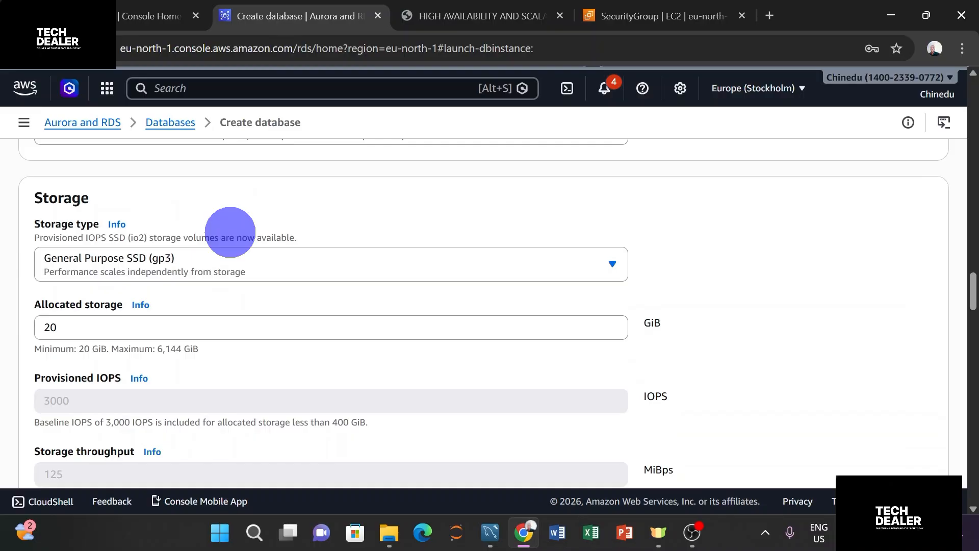
left_click(210, 268)
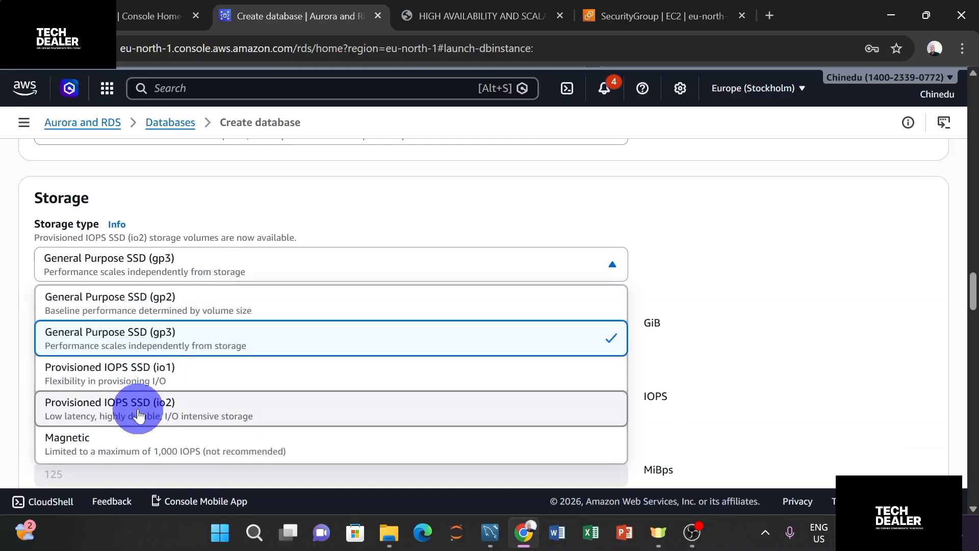
left_click(231, 340)
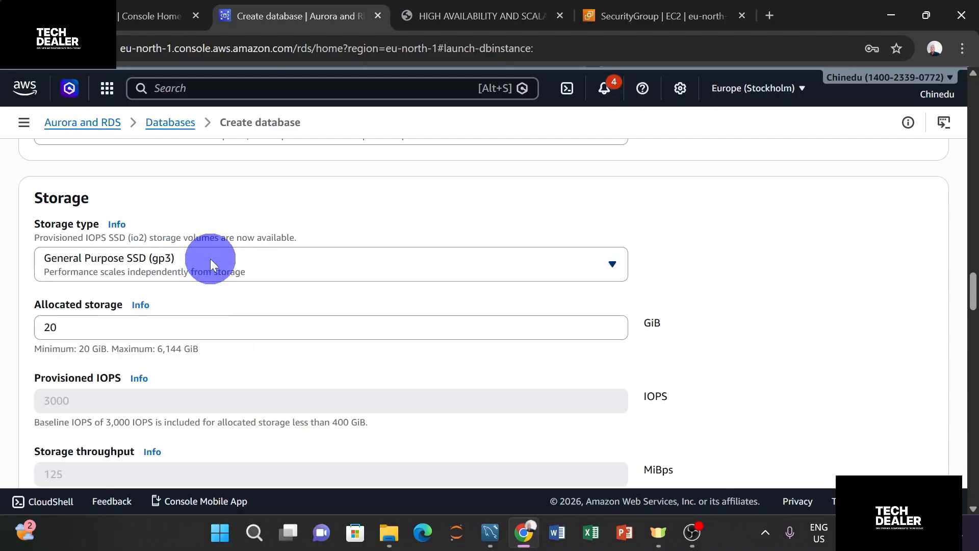
Step: Check the connectivity settings against the PDF instructions and set Public access to Yes
scroll(211, 263, "down", 5)
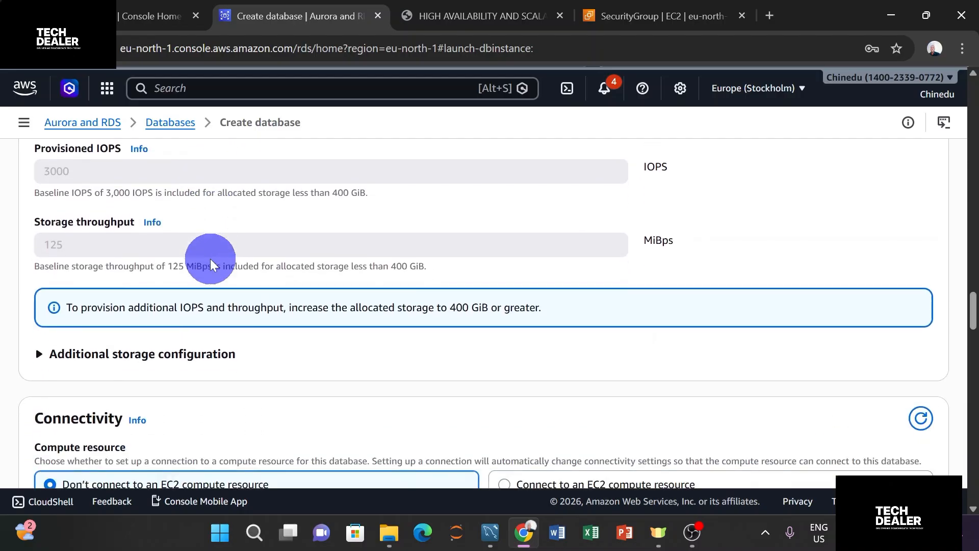
scroll(210, 258, "down", 4)
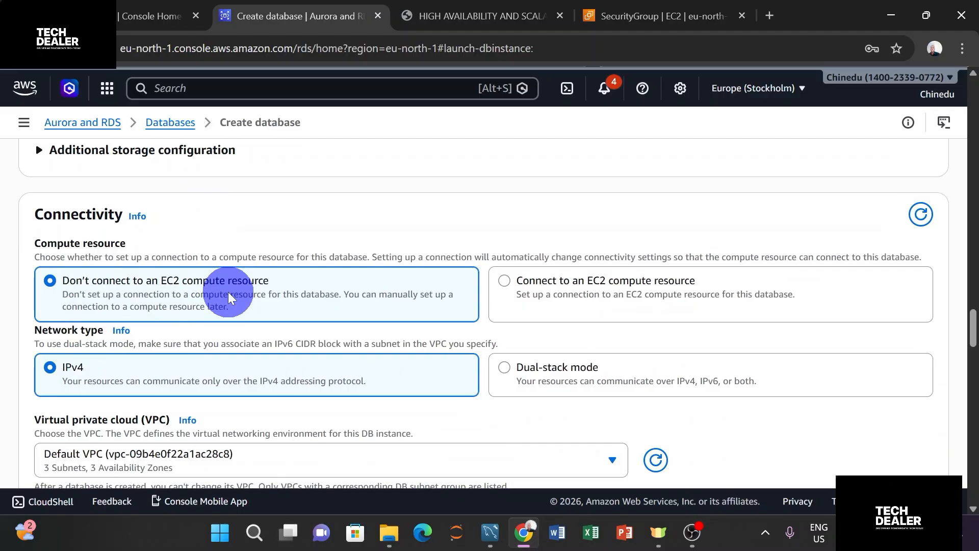
scroll(227, 292, "down", 2)
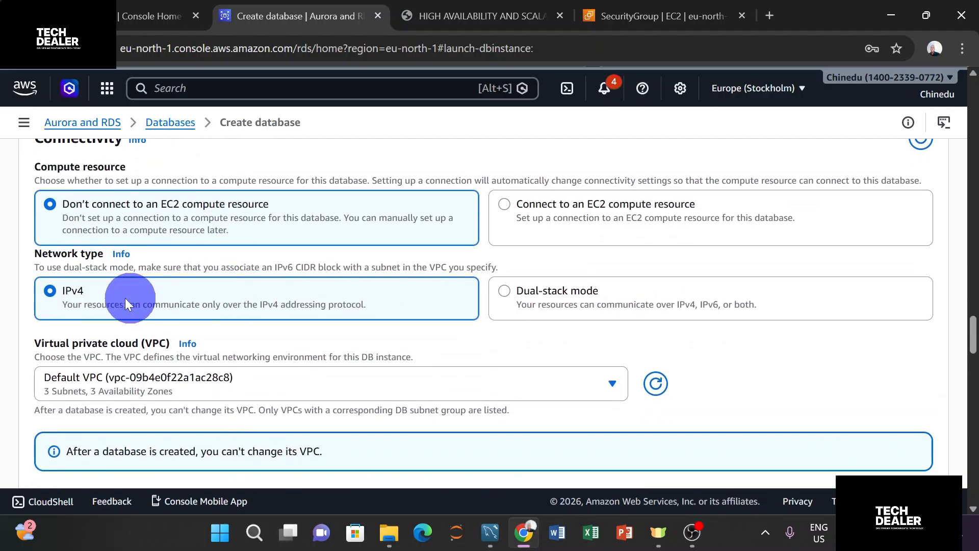
scroll(148, 300, "down", 1)
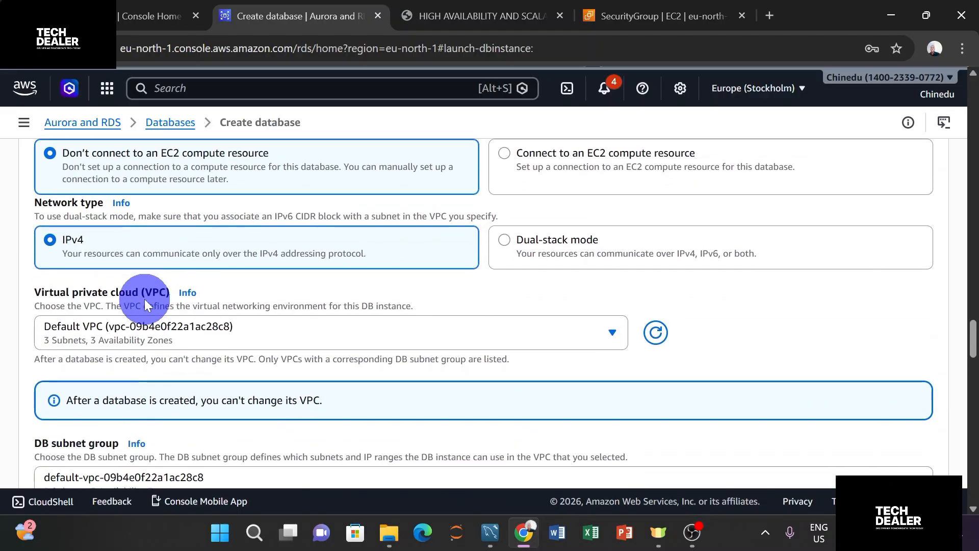
scroll(173, 320, "down", 3)
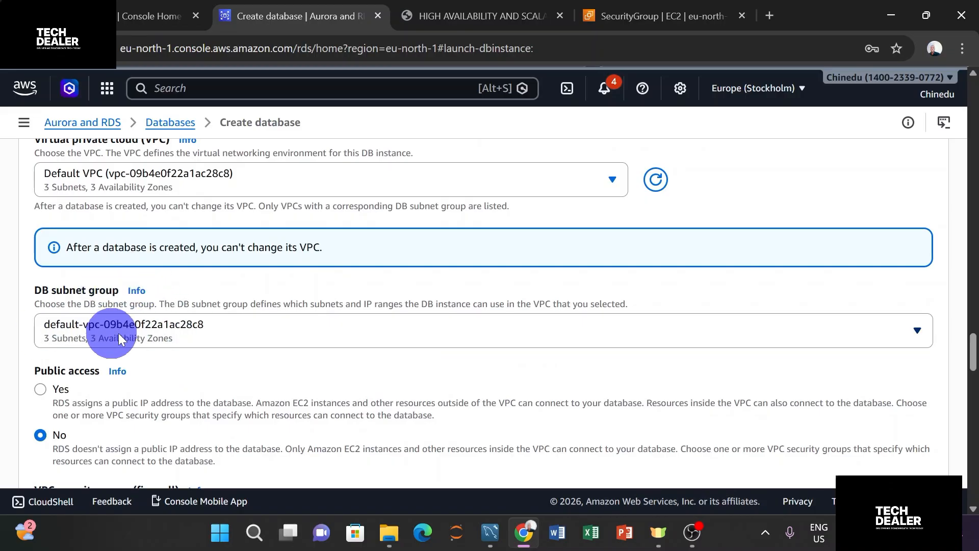
scroll(119, 322, "down", 1)
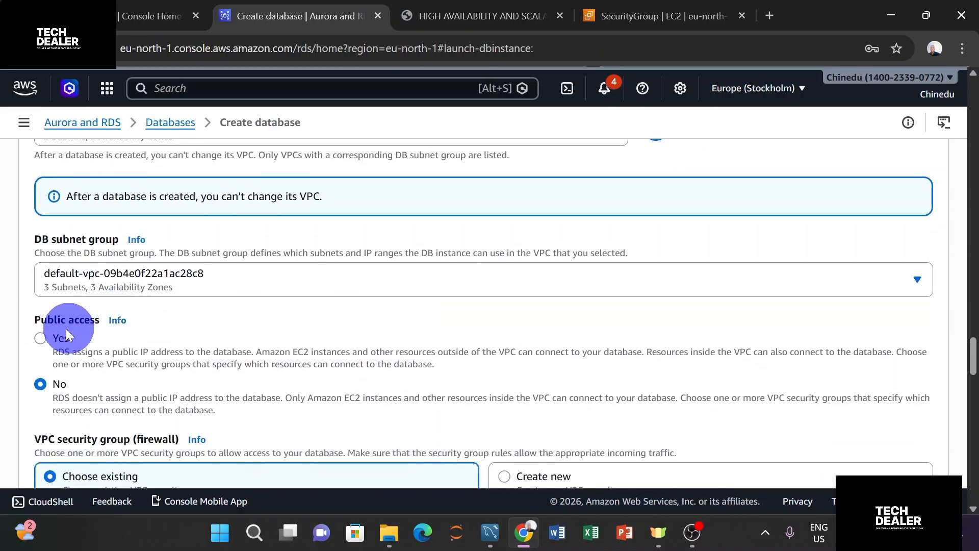
left_click(444, 19)
scroll(425, 215, "down", 7)
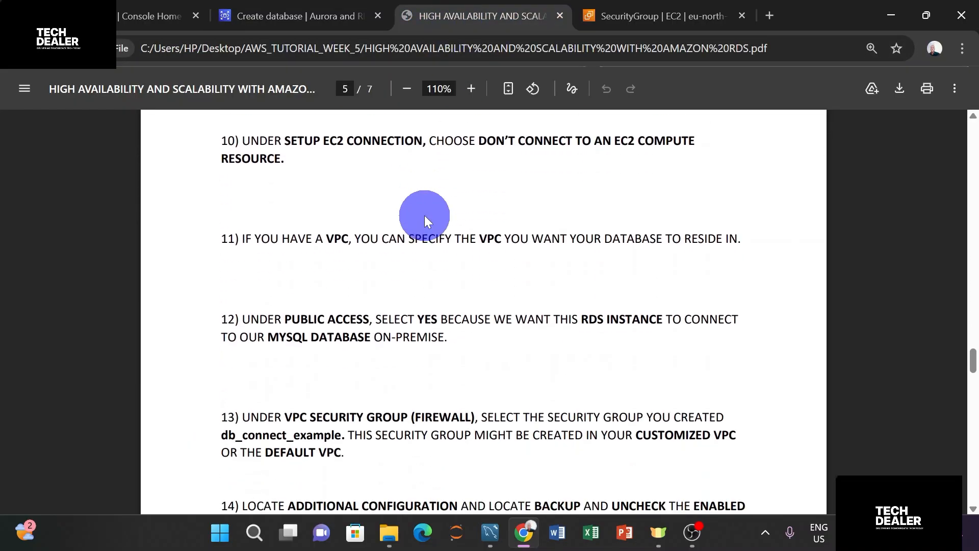
scroll(424, 215, "down", 1)
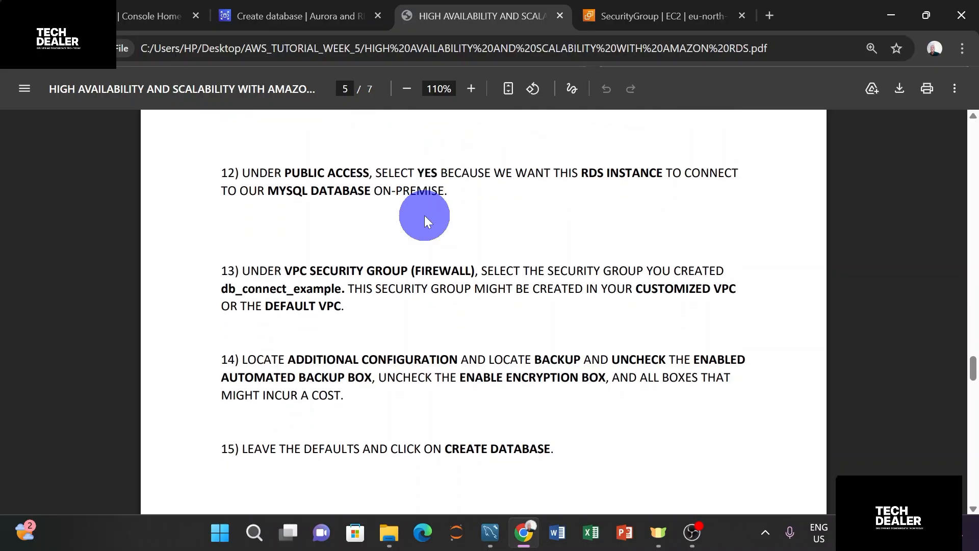
scroll(423, 215, "up", 2)
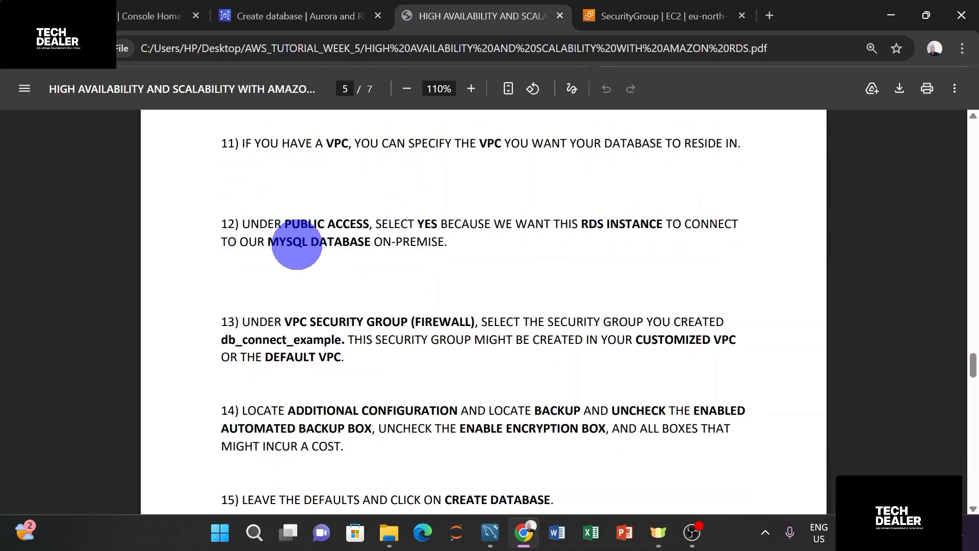
left_click(302, 14)
left_click(41, 337)
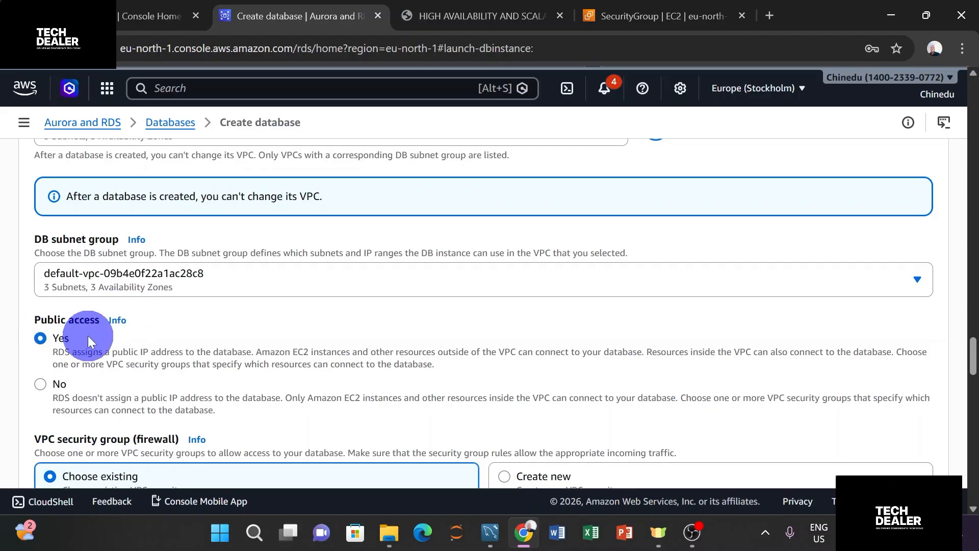
Step: Confirm the security group's name on its EC2 page and replace the default VPC security group with db_connect_example
scroll(92, 331, "down", 2)
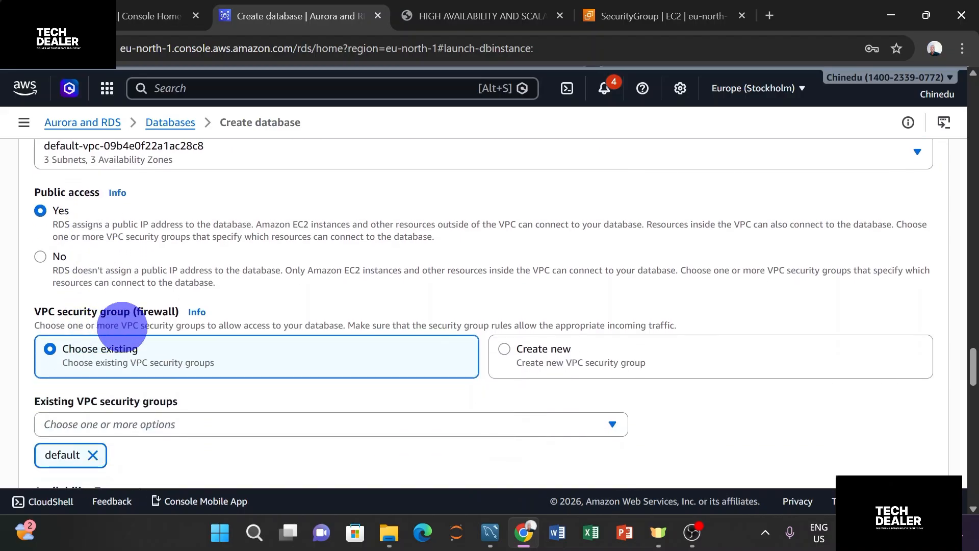
scroll(131, 313, "down", 2)
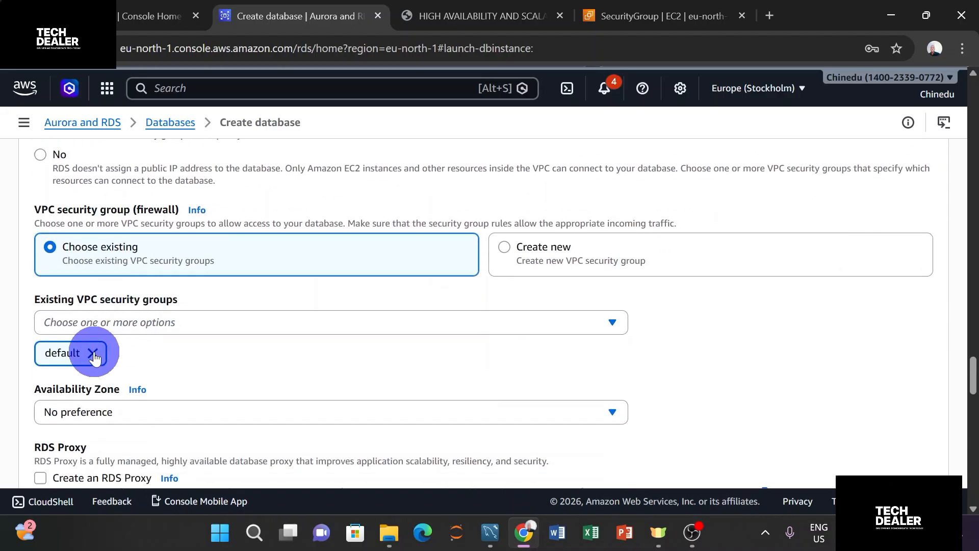
left_click(117, 323)
scroll(197, 205, "down", 5)
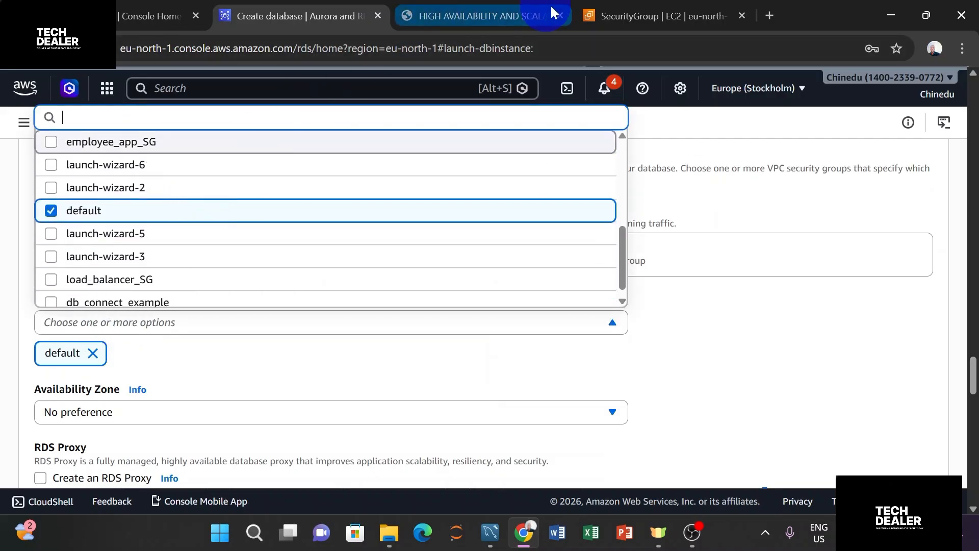
left_click(633, 14)
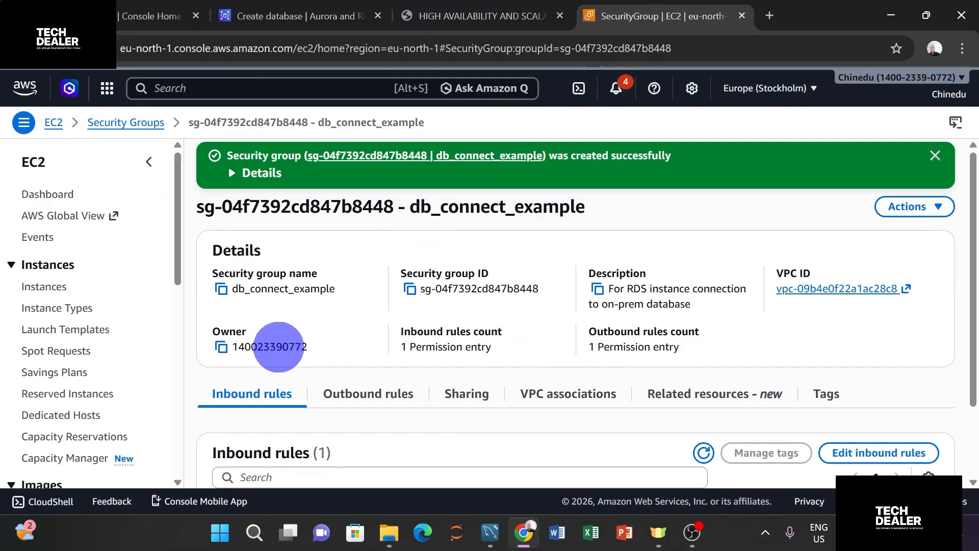
left_click(246, 9)
left_click(207, 320)
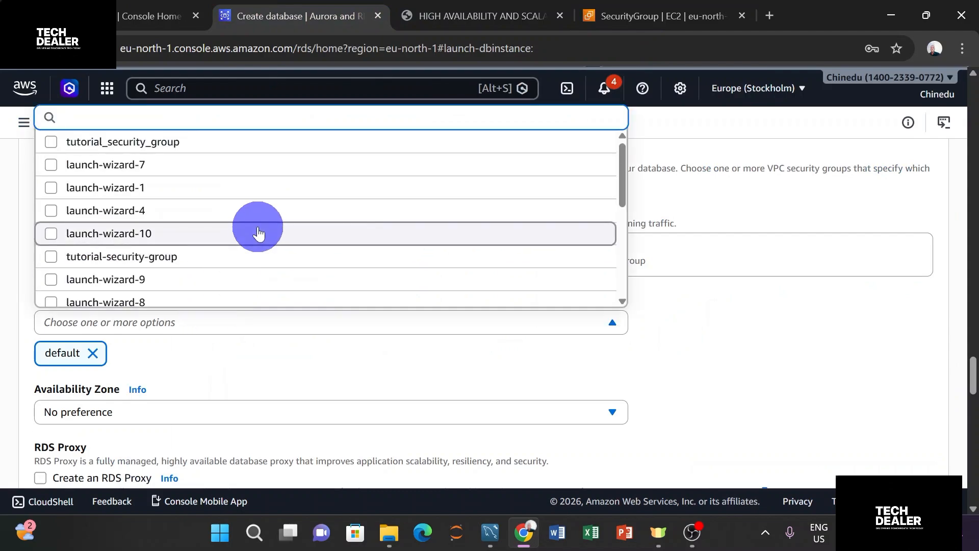
scroll(257, 230, "down", 5)
scroll(258, 230, "down", 3)
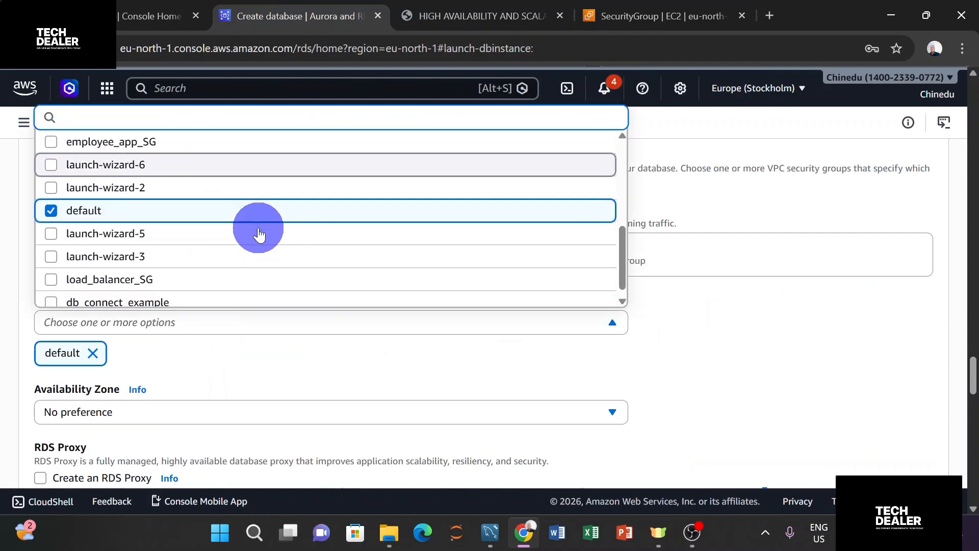
left_click(220, 295)
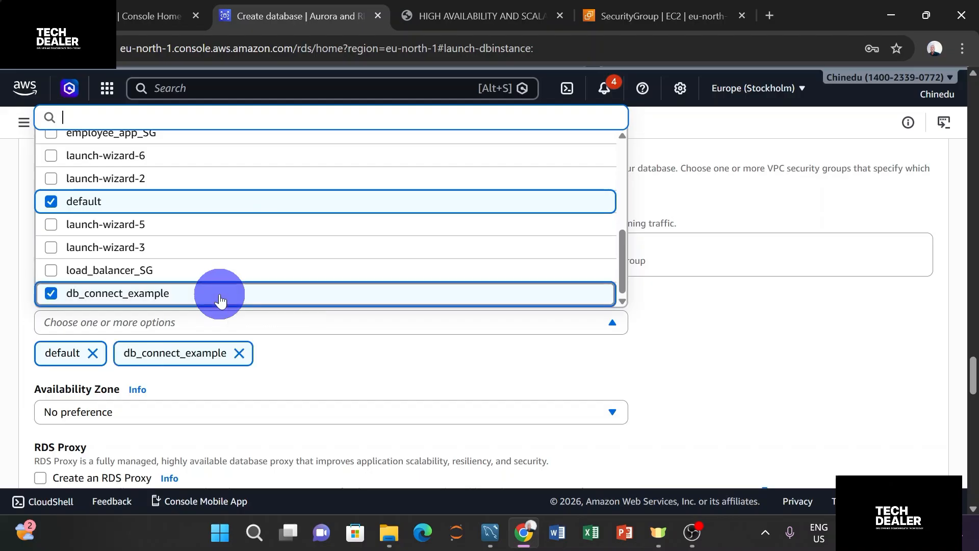
left_click(93, 353)
left_click(93, 354)
Step: Check the PDF's instructions for the additional configuration, backup and encryption settings
scroll(352, 334, "down", 2)
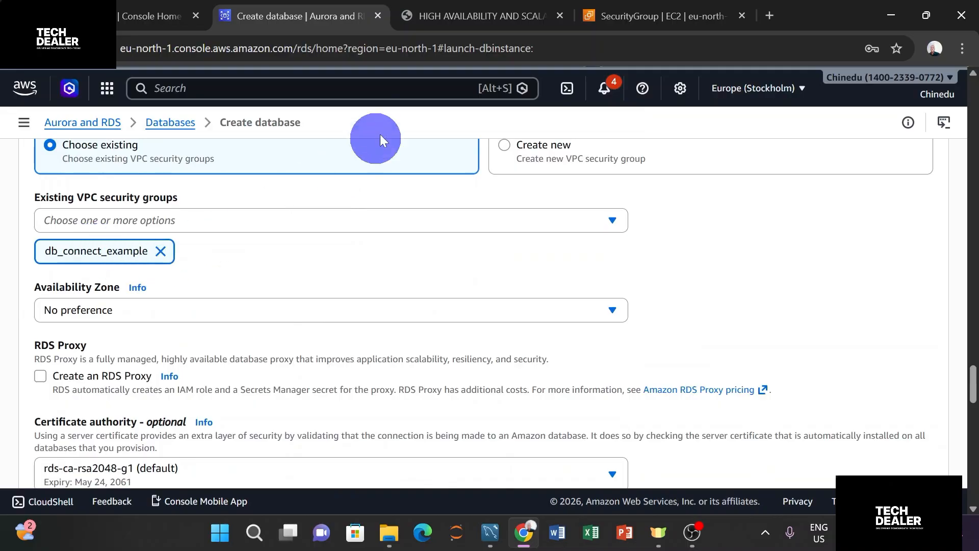
left_click(449, 16)
scroll(471, 296, "down", 2)
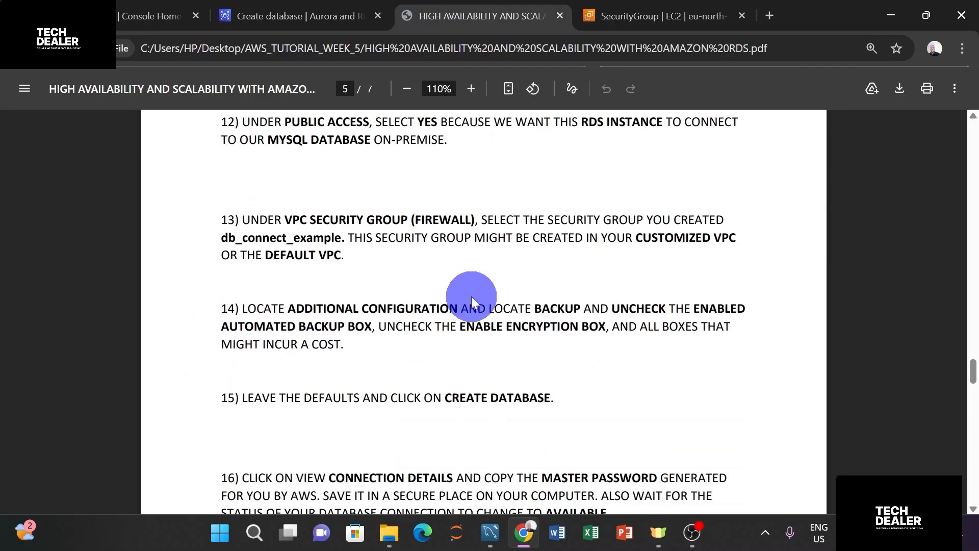
scroll(366, 334, "down", 1)
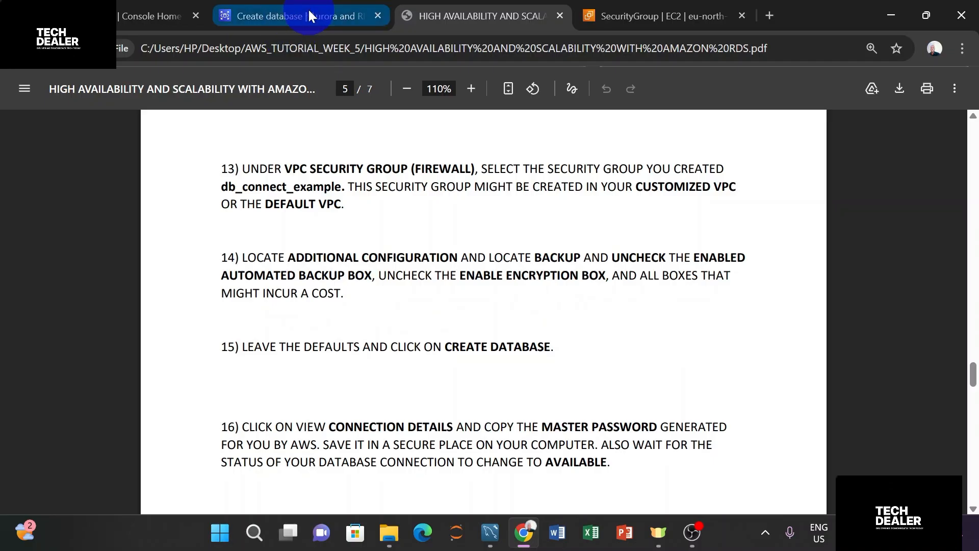
Step: Expand the additional configuration of the database form's connectivity section and check the database port
left_click(286, 16)
scroll(266, 310, "down", 2)
scroll(266, 310, "down", 3)
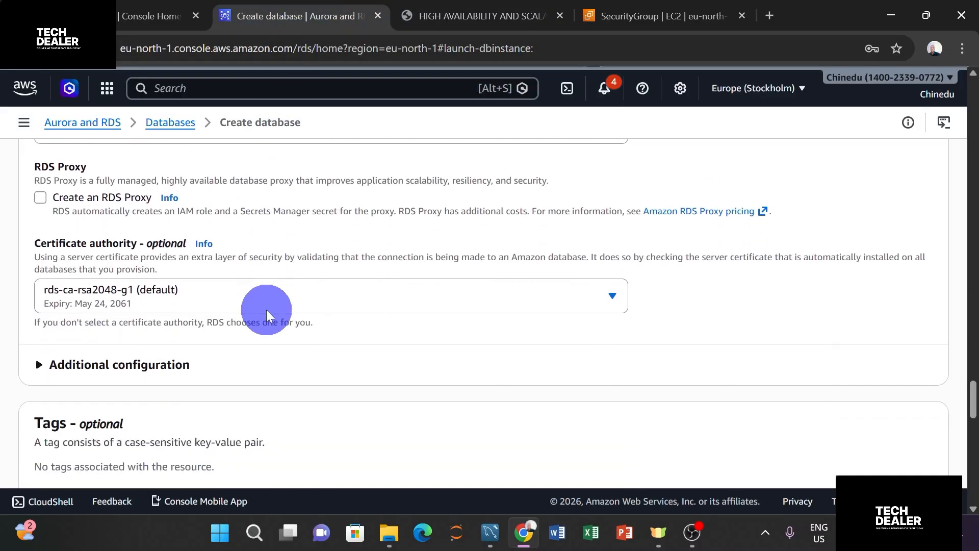
left_click(45, 288)
scroll(145, 301, "down", 2)
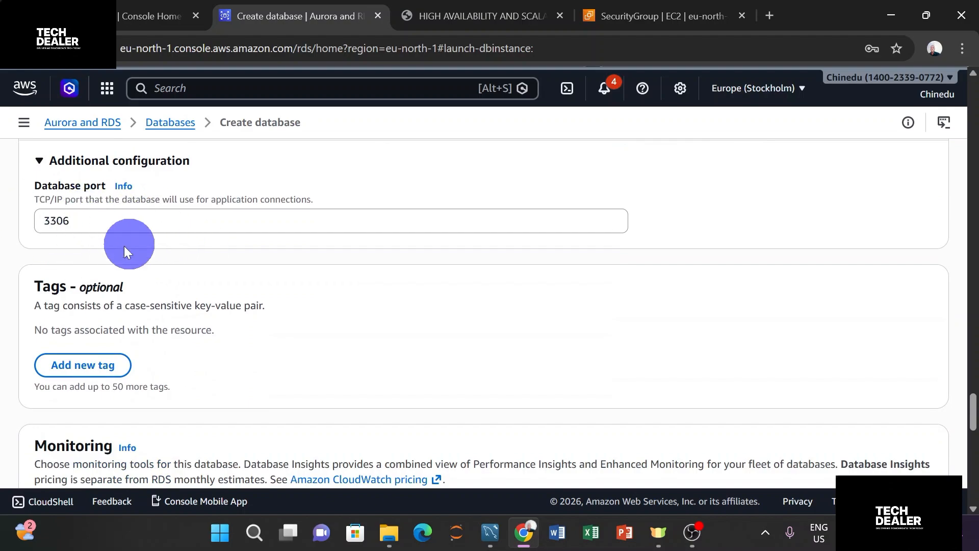
Step: Expand the additional configuration below the monitoring section and disable automated backup
scroll(150, 243, "down", 1)
scroll(151, 243, "down", 6)
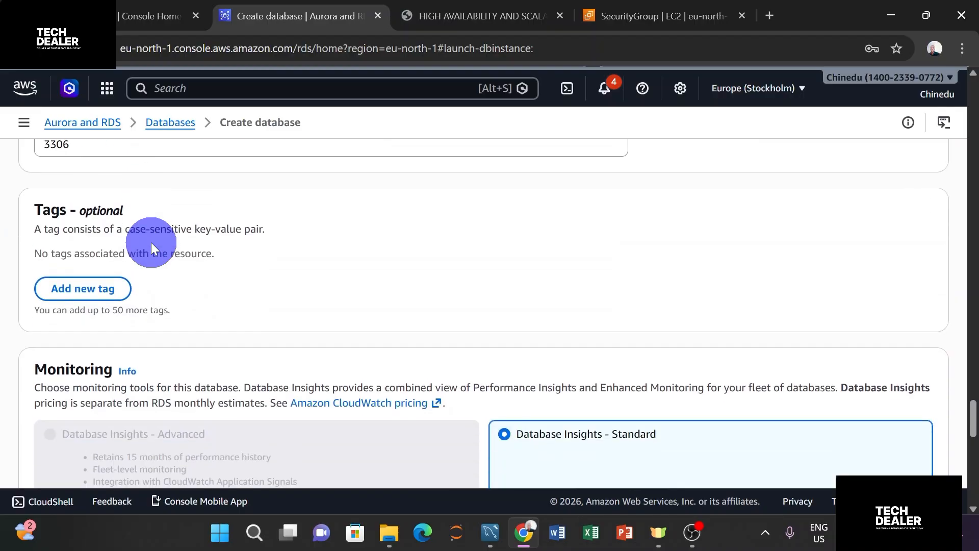
scroll(157, 243, "down", 5)
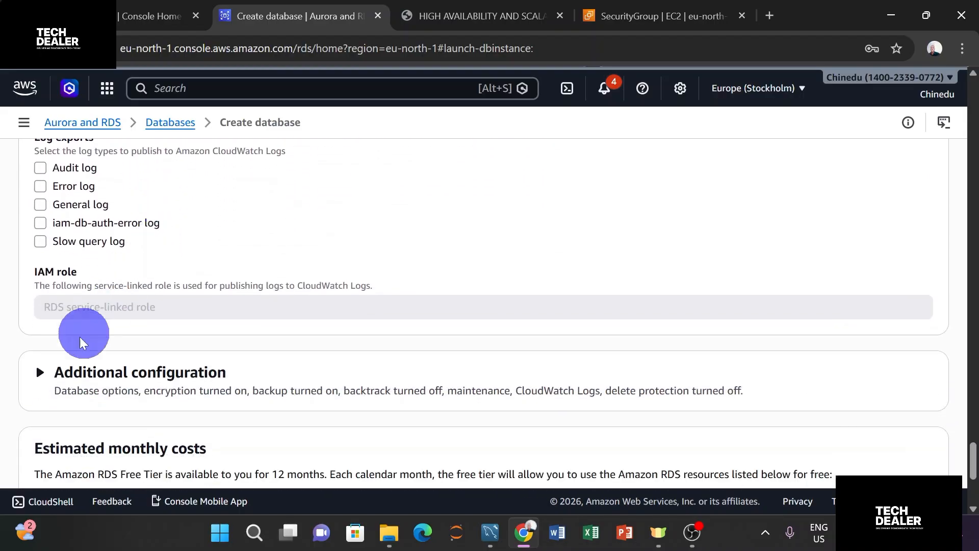
left_click(41, 372)
scroll(106, 342, "down", 5)
scroll(106, 341, "down", 2)
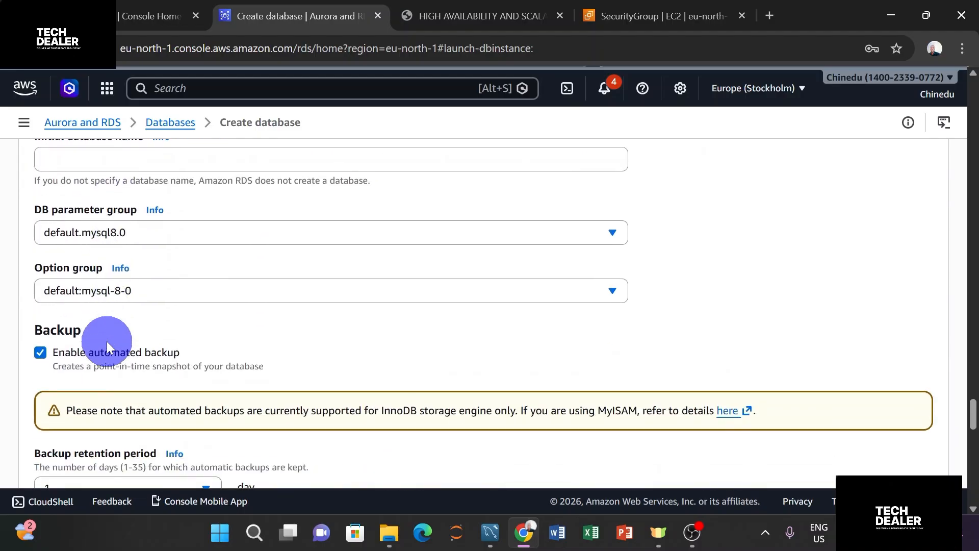
left_click(41, 352)
scroll(108, 341, "down", 2)
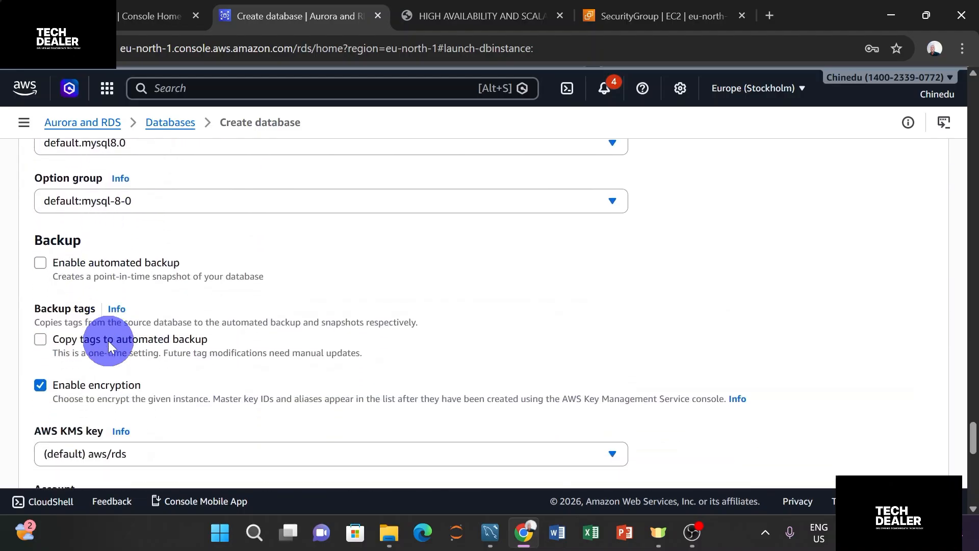
Step: Disable encryption and the auto minor version upgrade for the database
left_click(41, 372)
scroll(136, 343, "down", 3)
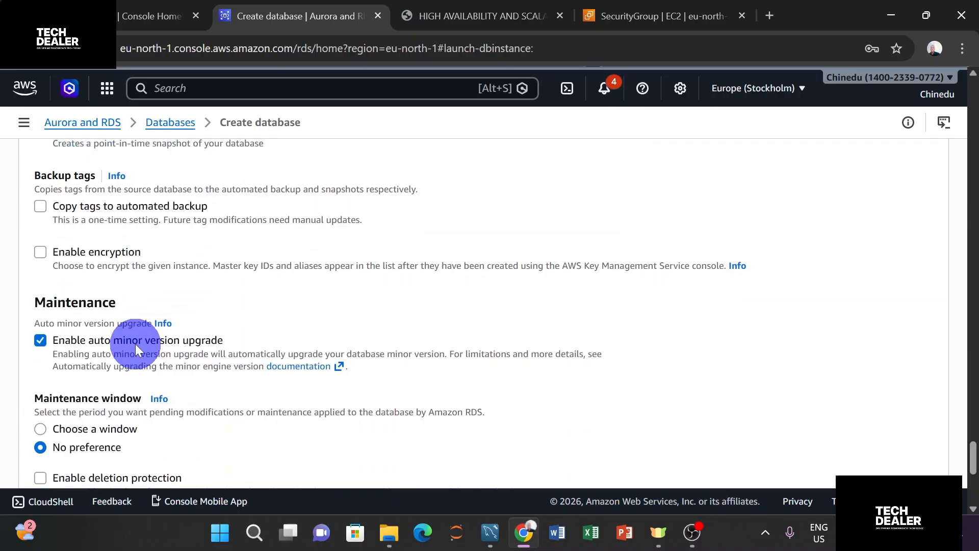
left_click(40, 334)
Step: Review the remaining maintenance settings and estimated monthly costs, keep the defaults and create the database
scroll(128, 335, "down", 3)
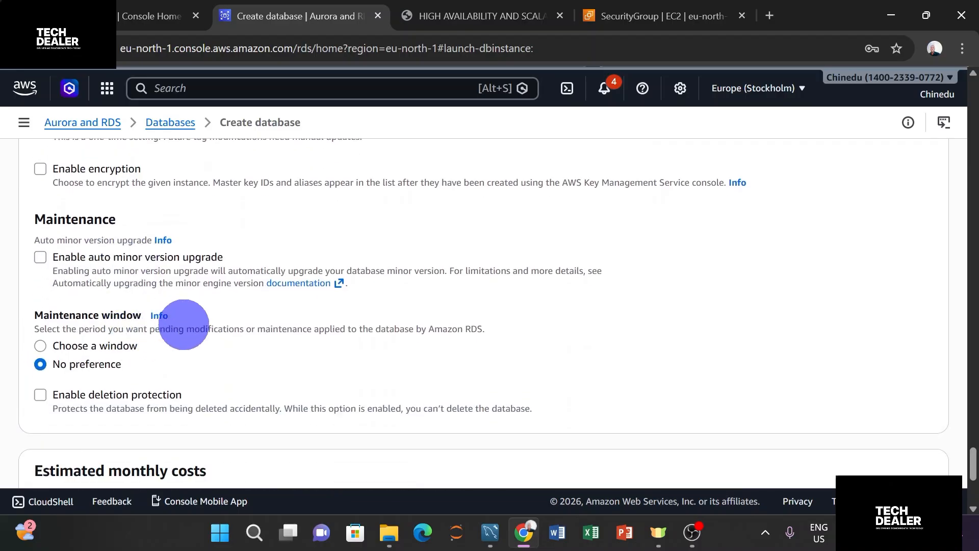
scroll(183, 323, "down", 2)
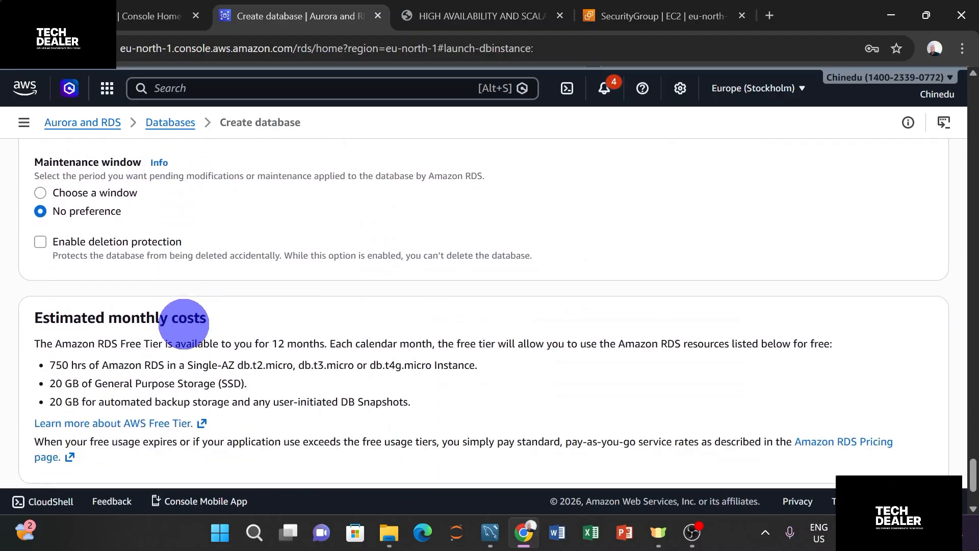
scroll(183, 324, "down", 2)
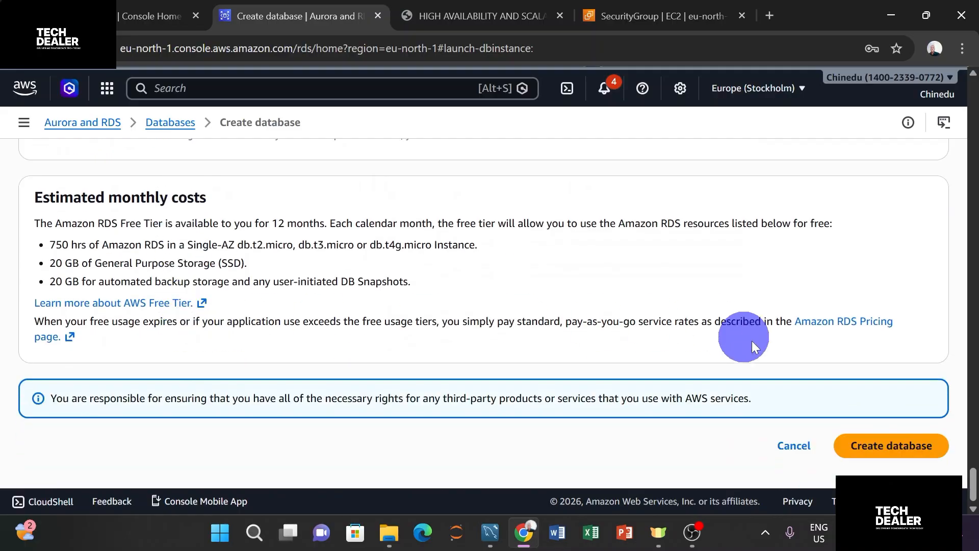
left_click(897, 445)
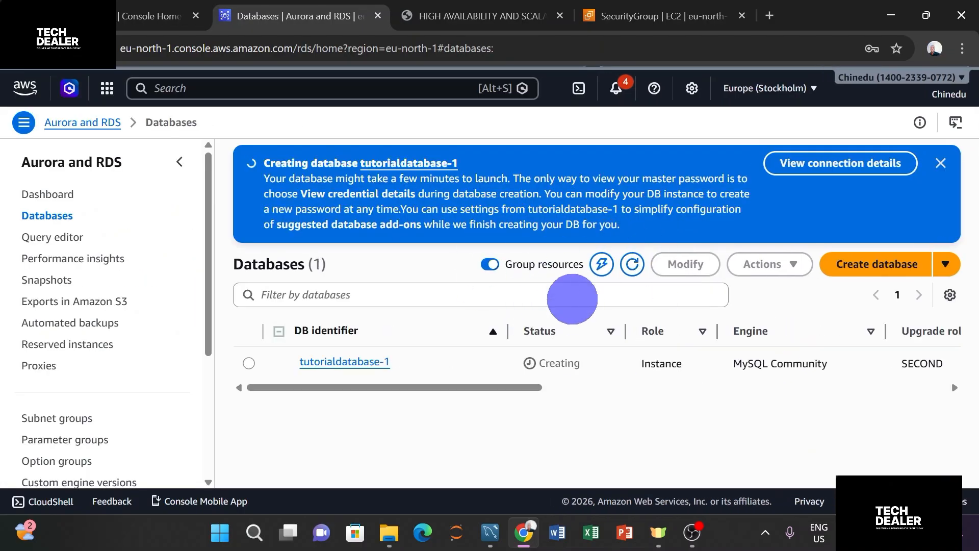
Step: Check the PDF's next instruction and copy the master password from the connection details of tutorialdatabase-1
left_click(489, 19)
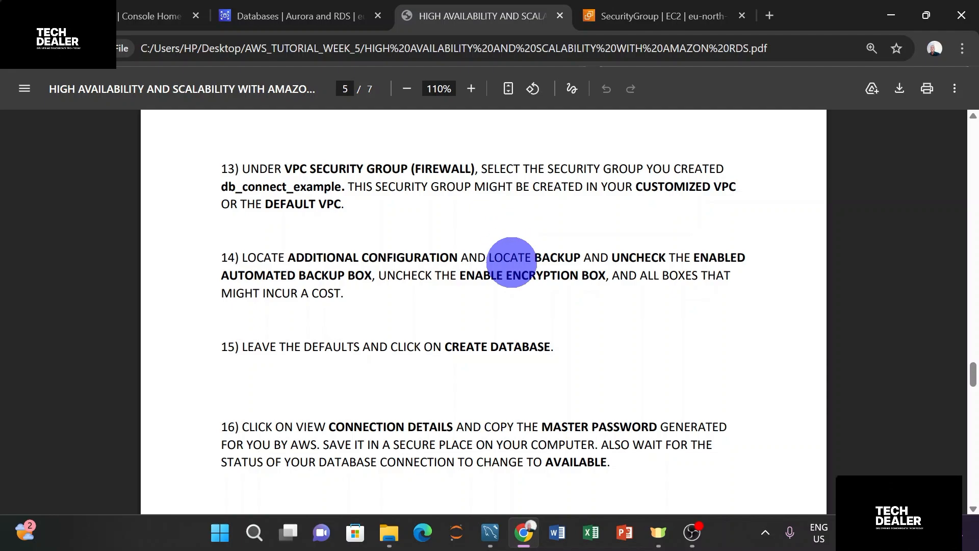
left_click(304, 11)
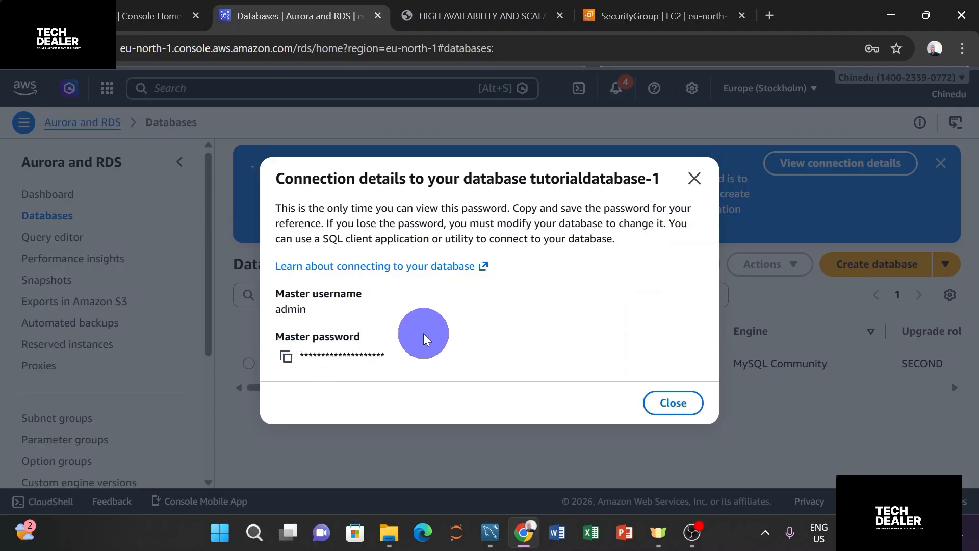
left_click(286, 357)
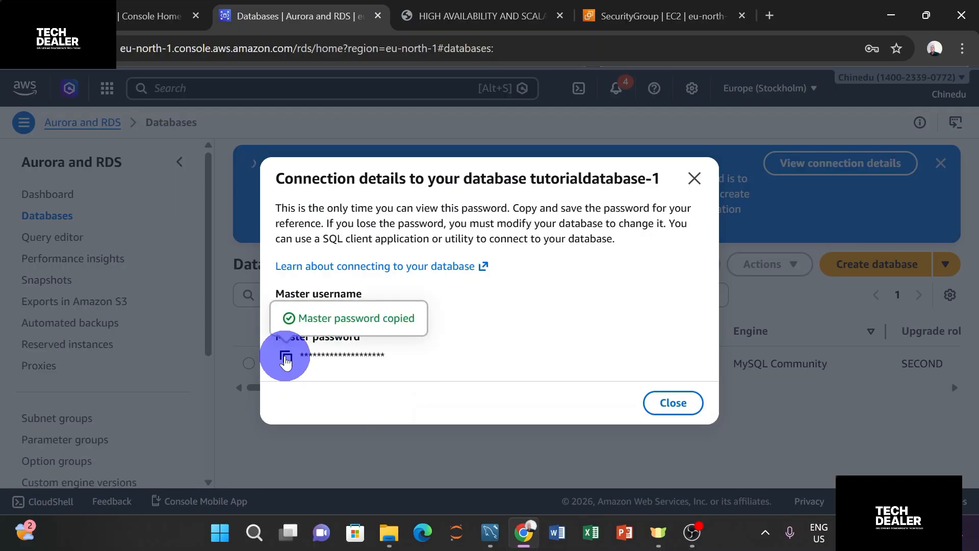
left_click(677, 403)
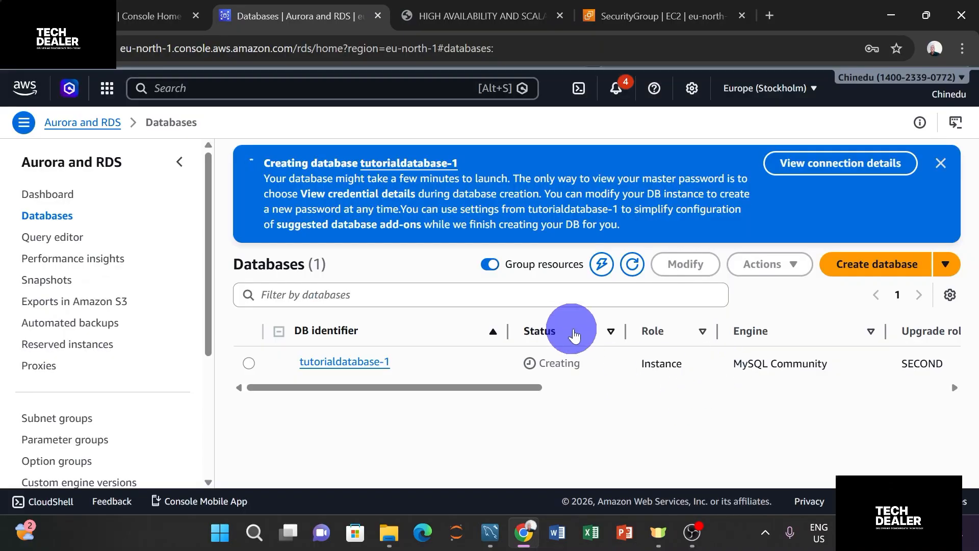
Step: Check the status of tutorialdatabase-1 and read the PDF's instructions on locating its endpoint
left_click(559, 355)
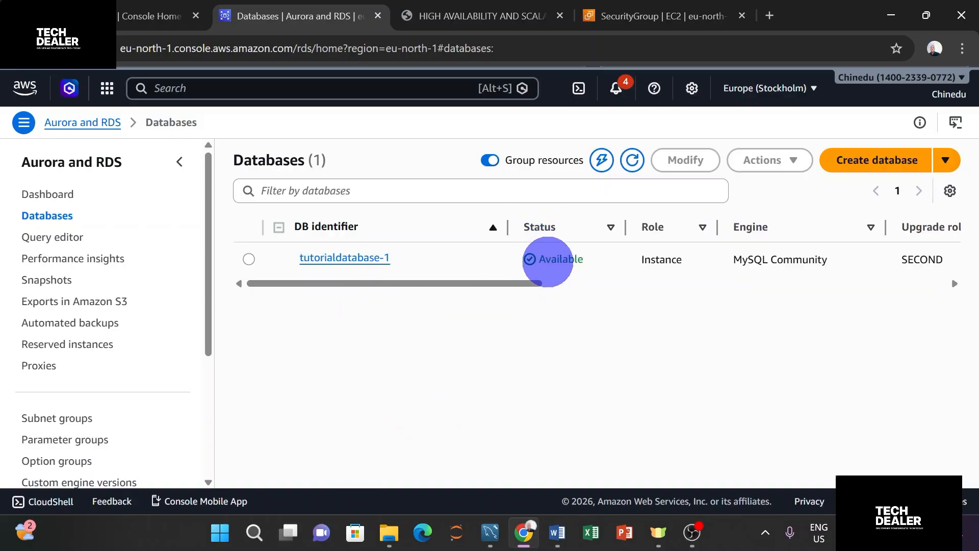
left_click(472, 16)
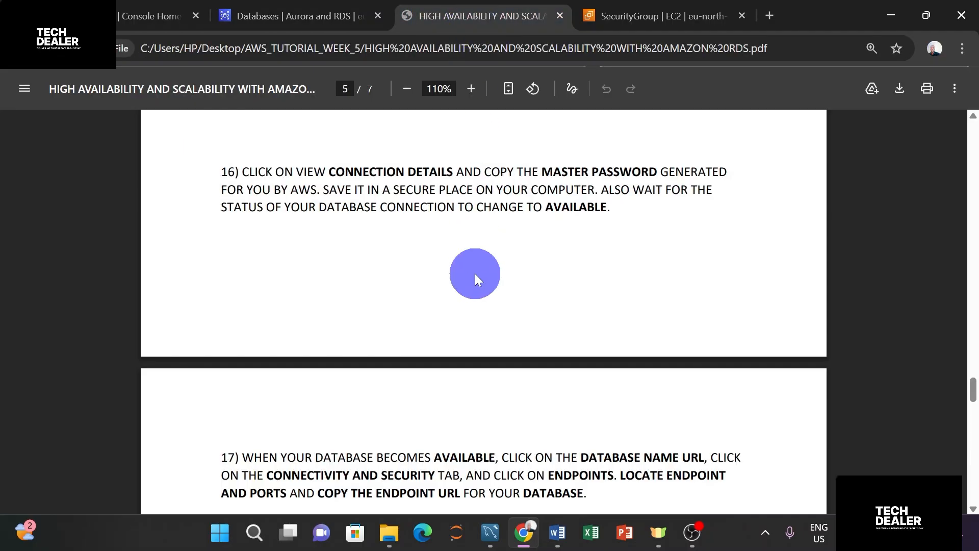
scroll(475, 278, "down", 1)
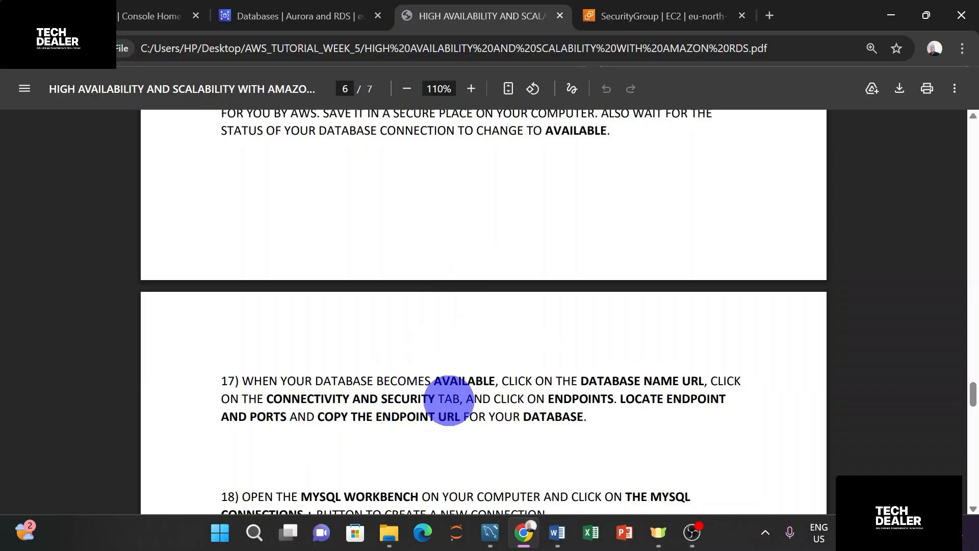
scroll(456, 403, "down", 1)
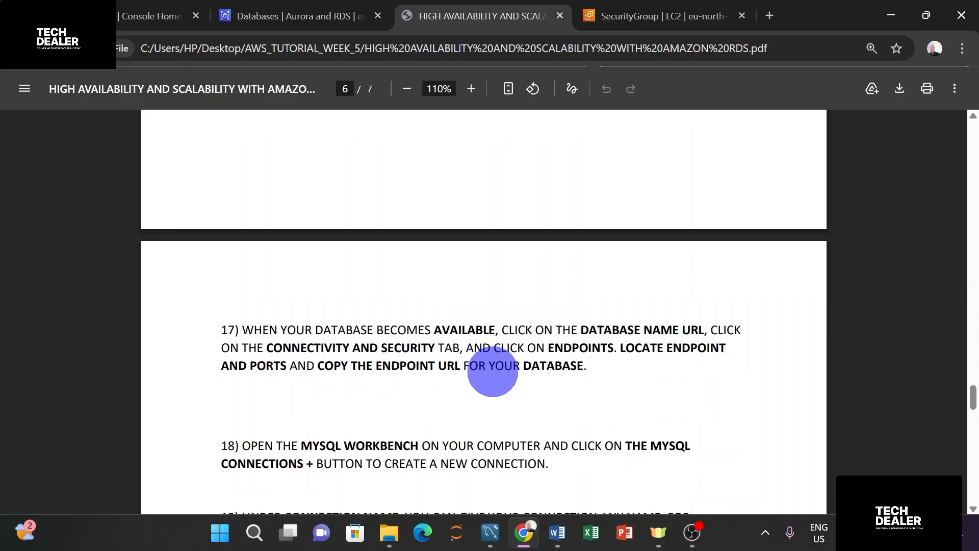
Step: Open the details of tutorialdatabase-1 and show the Endpoints connection information with its endpoint and port
left_click(284, 15)
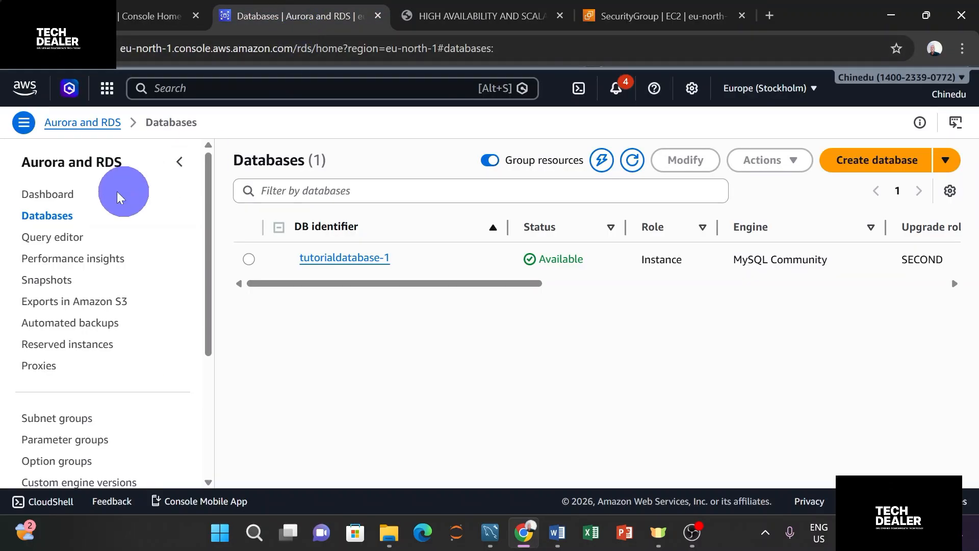
left_click(323, 257)
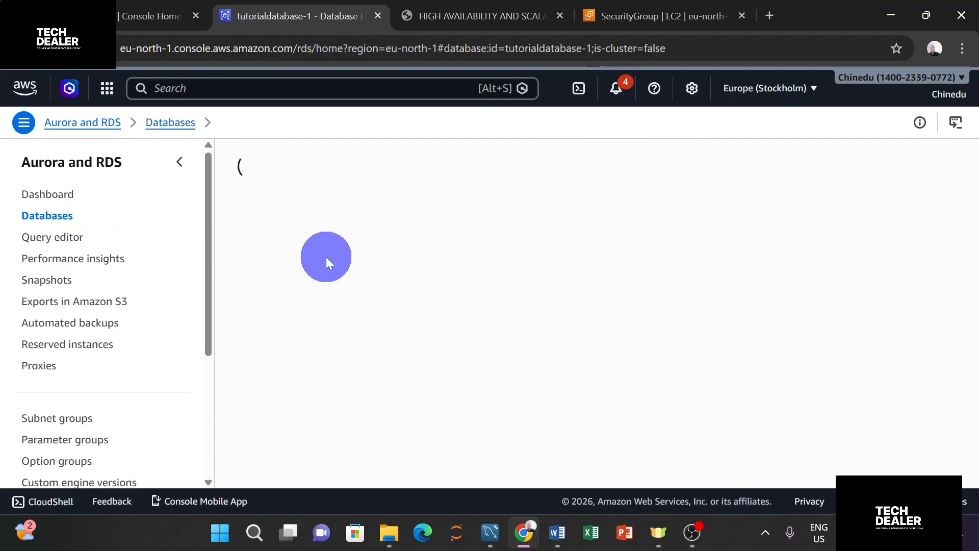
scroll(326, 256, "down", 1)
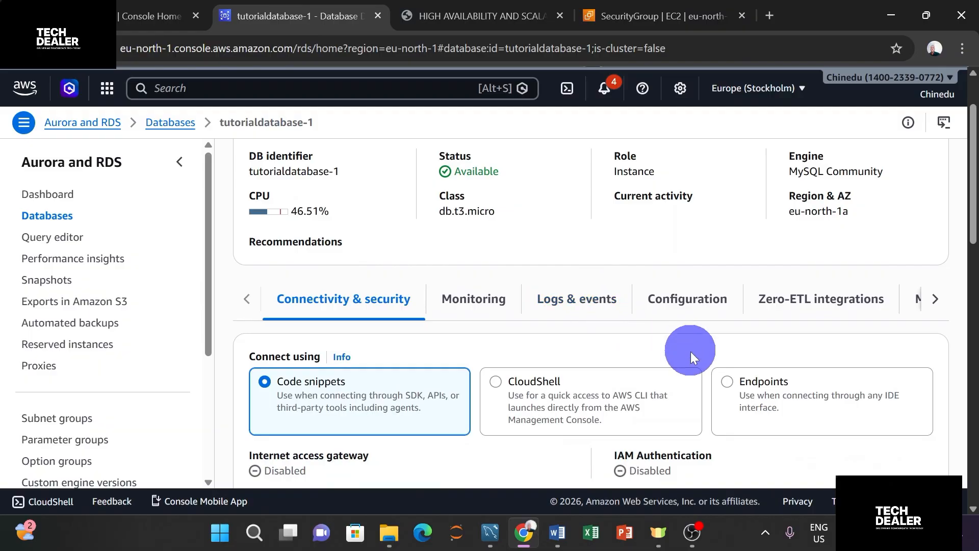
left_click(727, 381)
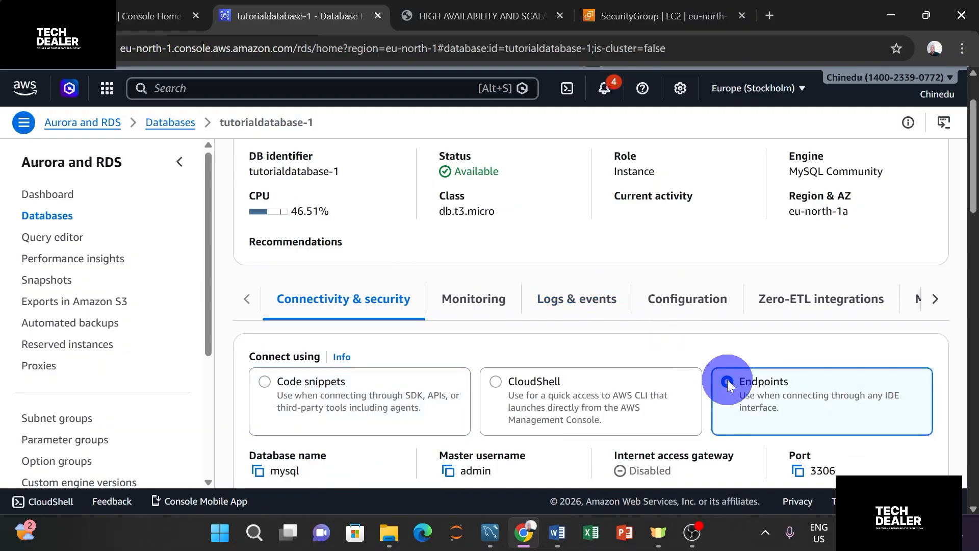
scroll(630, 326, "down", 3)
scroll(628, 326, "down", 2)
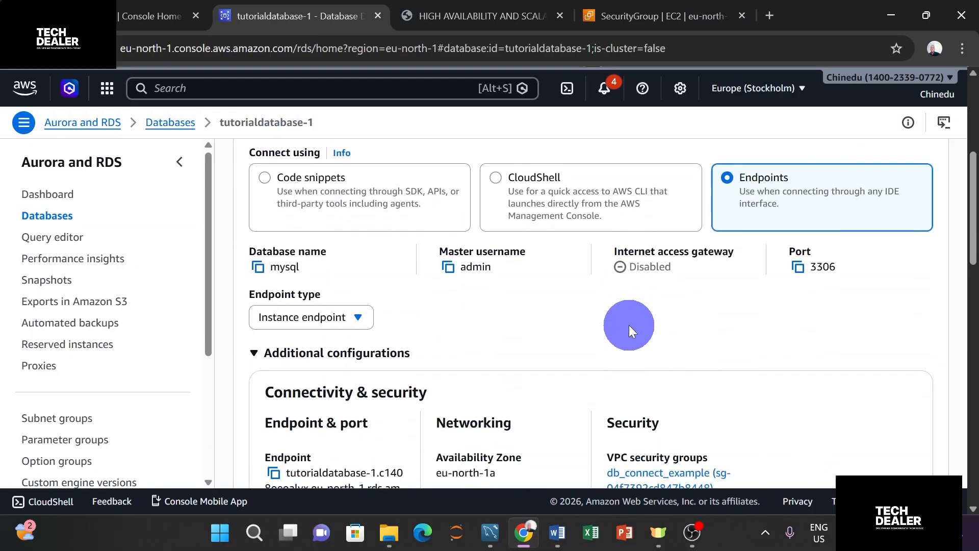
scroll(398, 237, "down", 2)
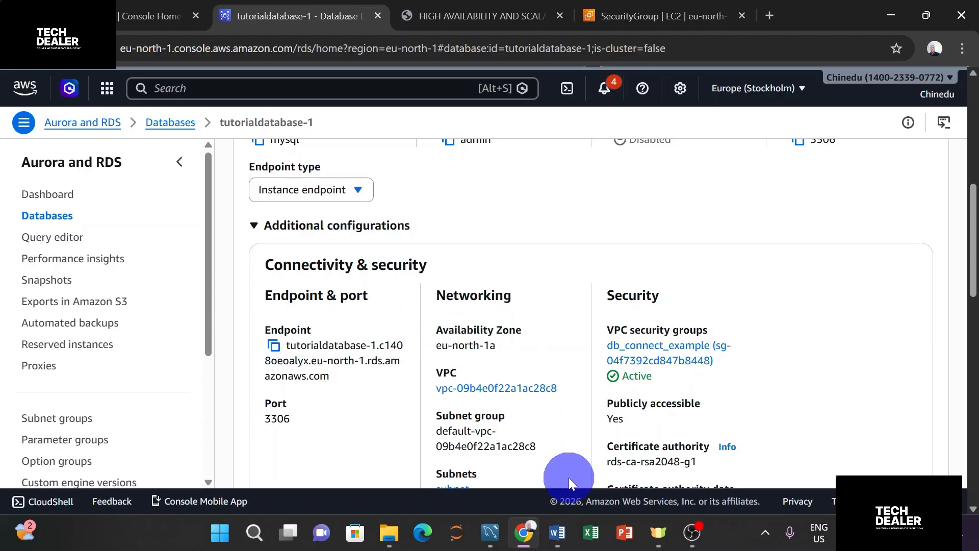
Step: Read the PDF's MySQL Workbench connection instructions and copy the endpoint URL of tutorialdatabase-1
left_click(478, 17)
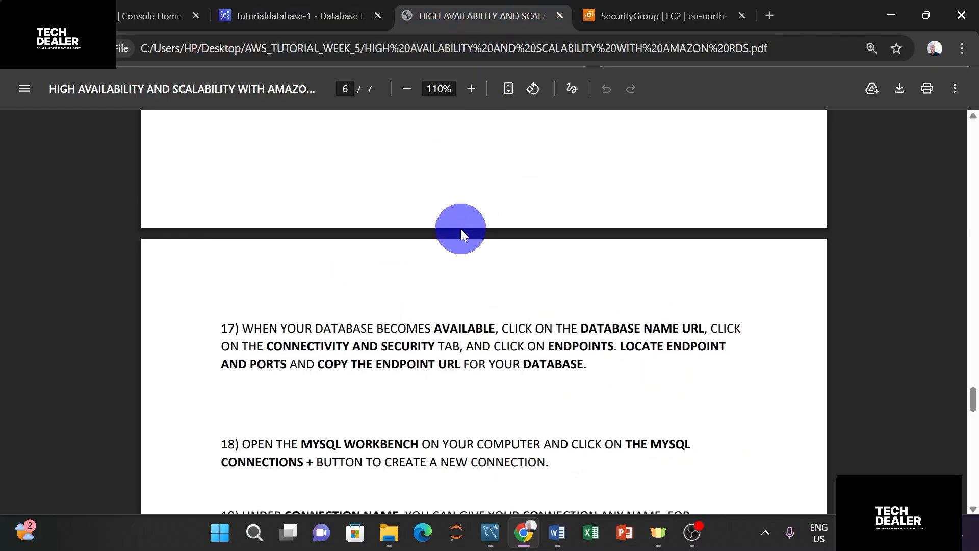
scroll(461, 229, "down", 2)
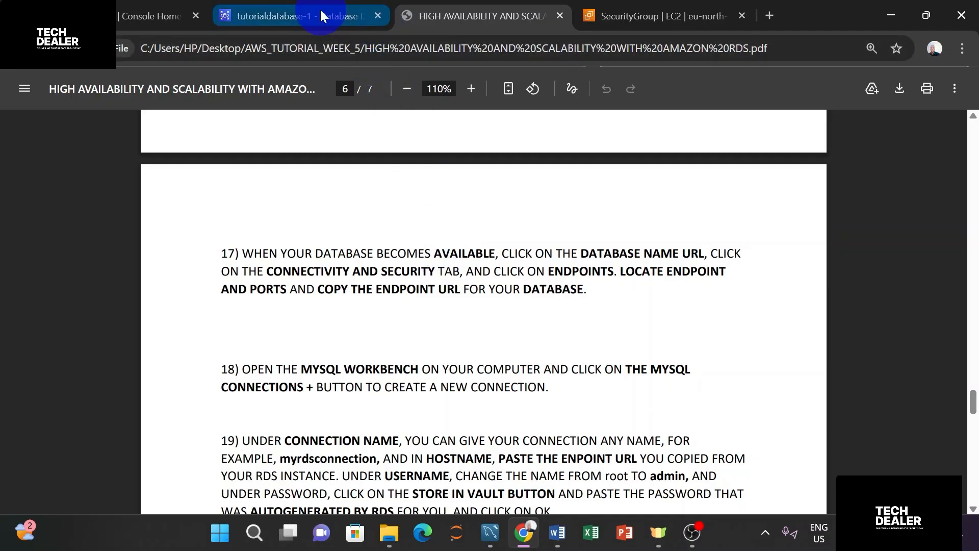
left_click(306, 16)
left_click(274, 346)
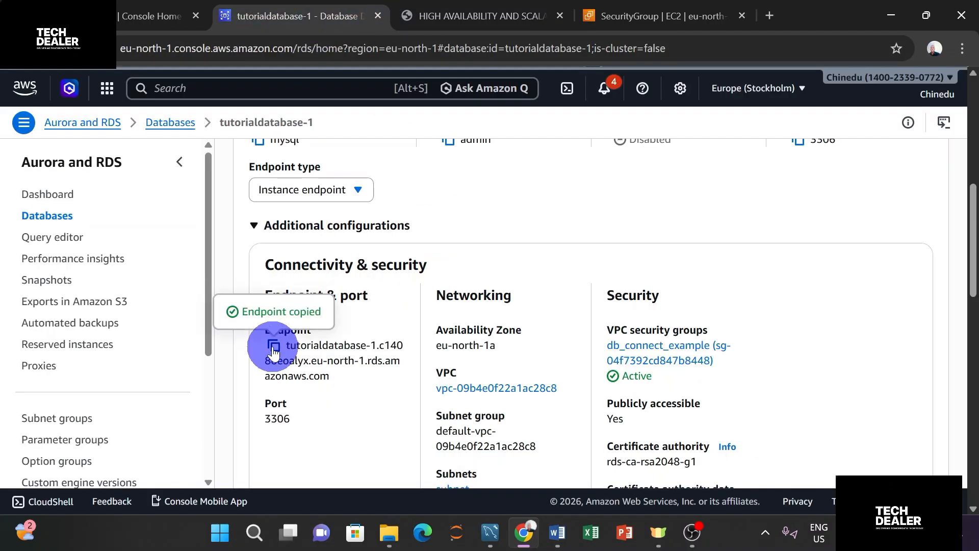
Step: Recheck the Endpoints connection details of tutorialdatabase-1 and switch to MySQL Workbench
scroll(441, 278, "up", 5)
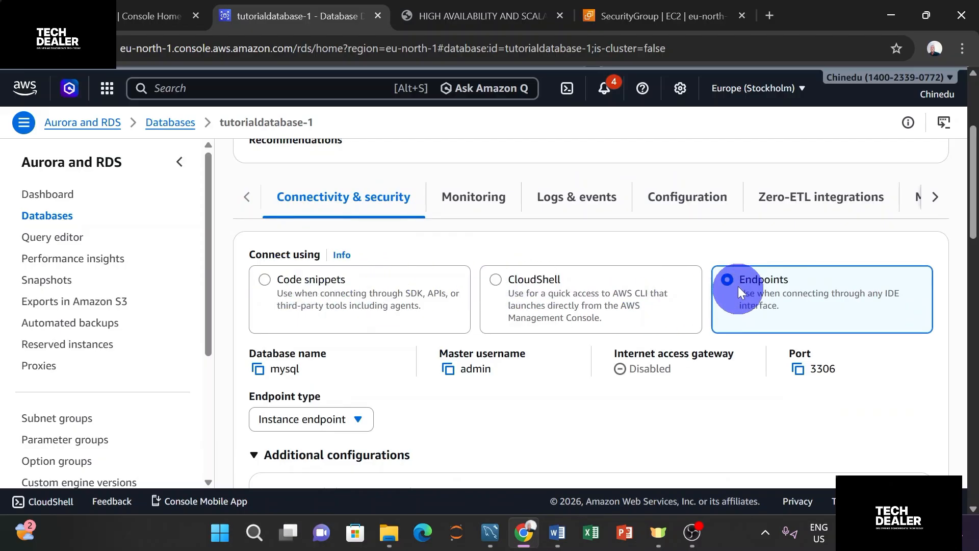
scroll(404, 359, "down", 3)
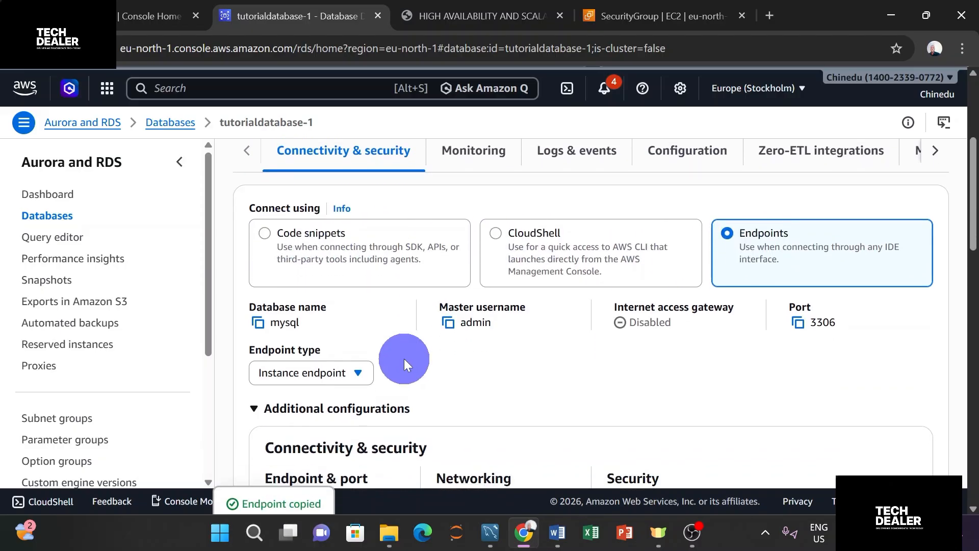
scroll(326, 408, "down", 2)
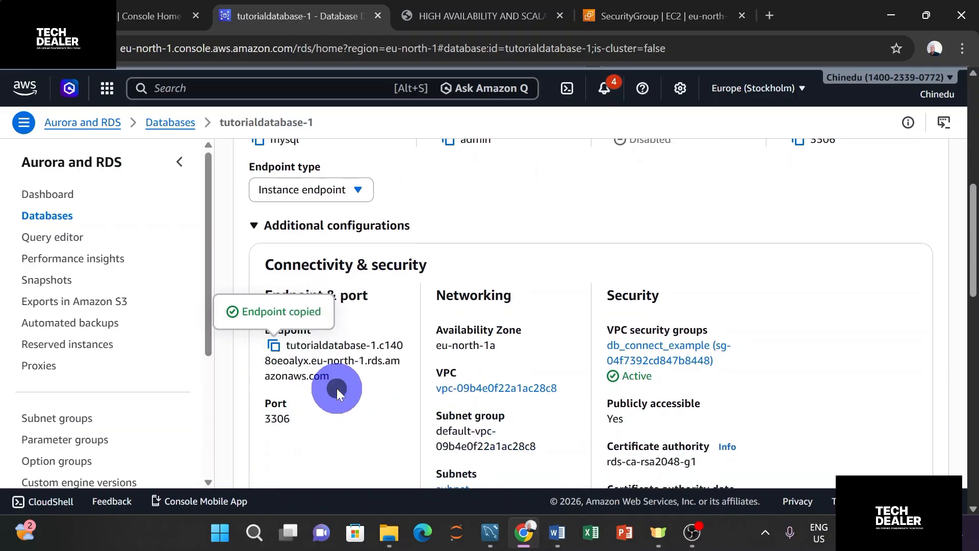
left_click(483, 522)
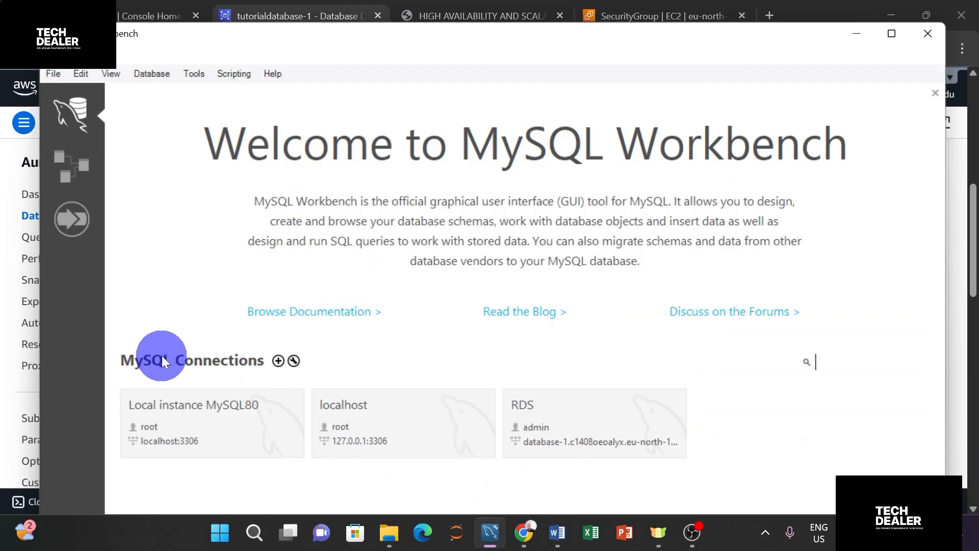
Step: Start a new MySQL connection named tutorial-connection and paste the copied tutorialdatabase-1 endpoint as its hostname
left_click(278, 361)
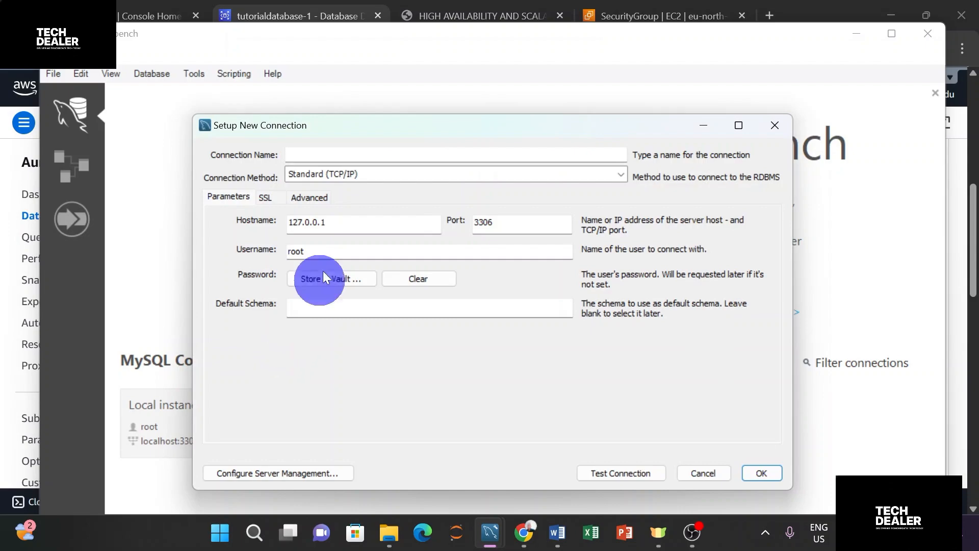
left_click(324, 153)
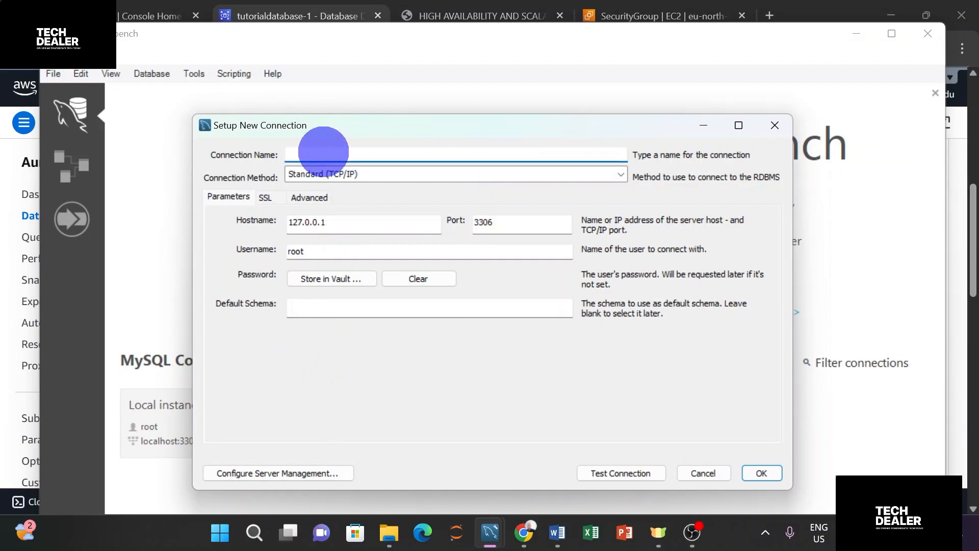
type("tutorial-connection")
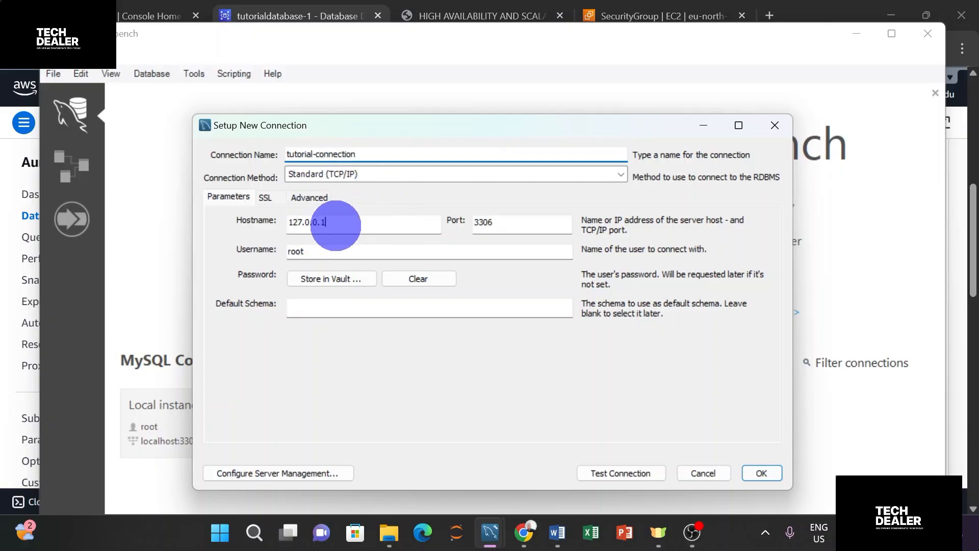
left_click(336, 225)
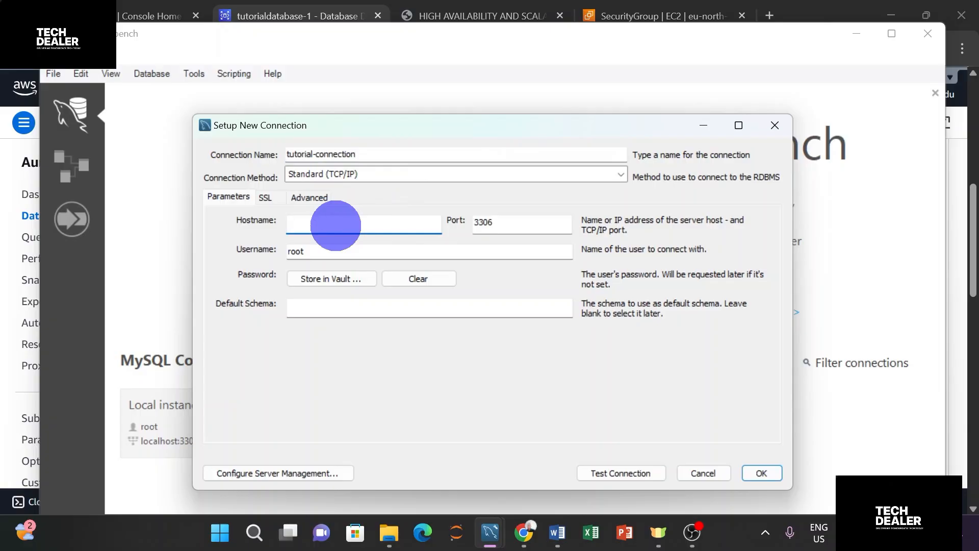
key("ctrl+v")
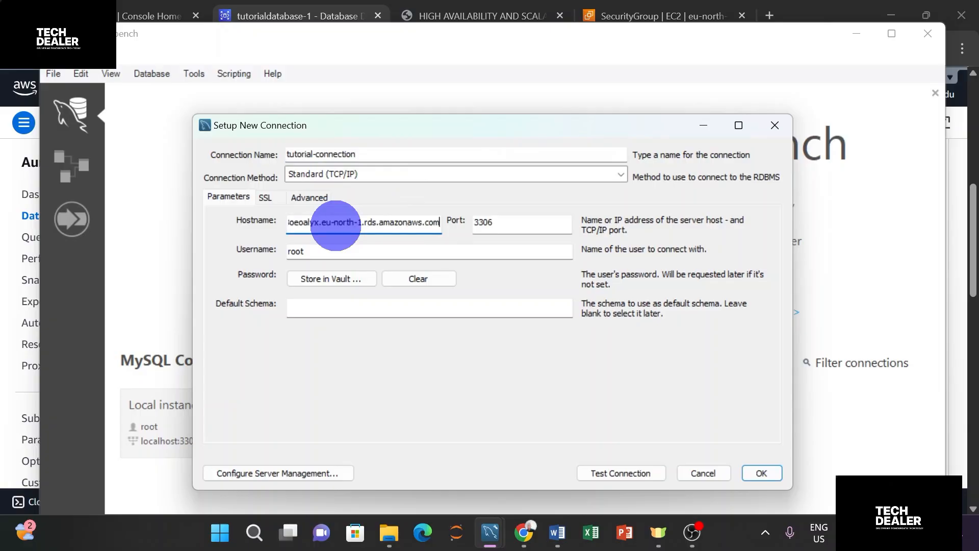
Step: Compare the new connection's hostname and port with the tutorialdatabase-1 endpoint details, and read the PDF's username and password instructions
left_click(528, 532)
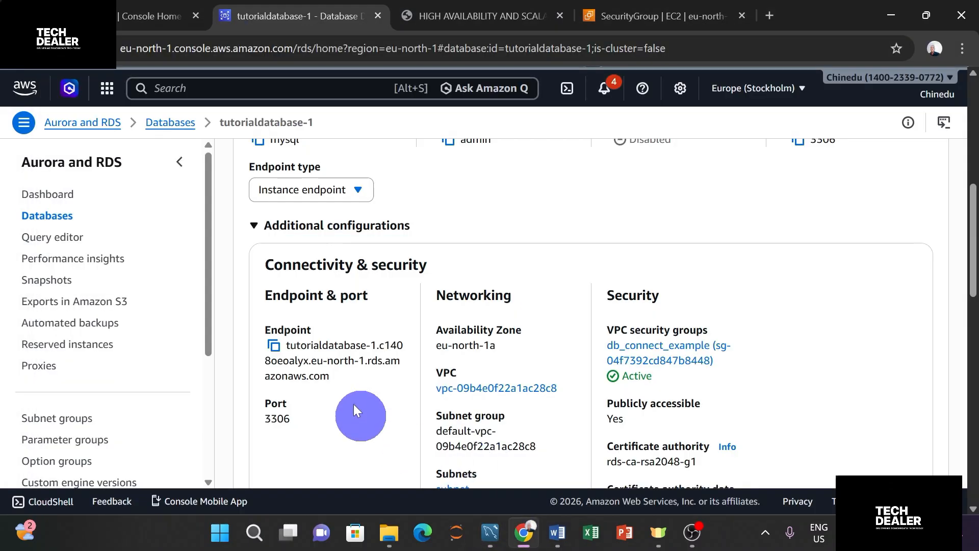
left_click(501, 522)
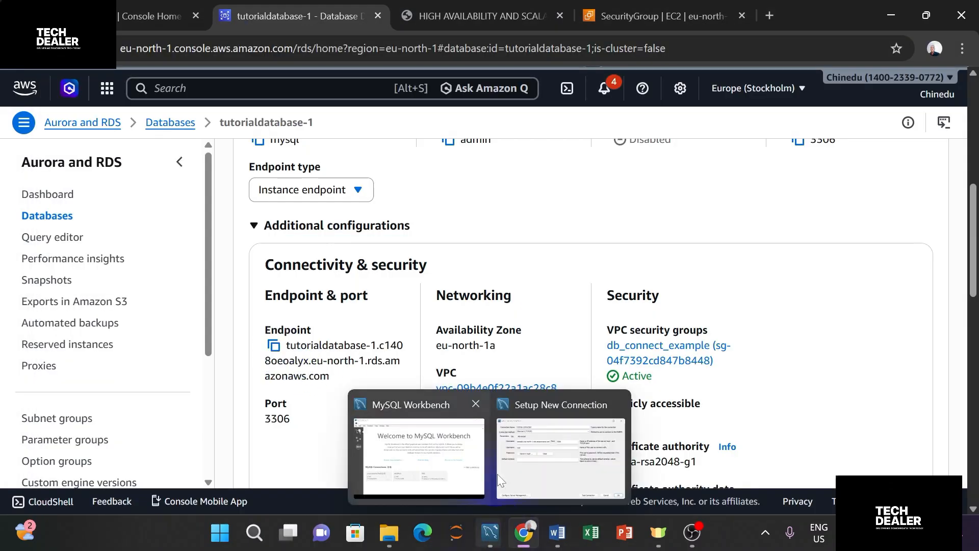
left_click(498, 461)
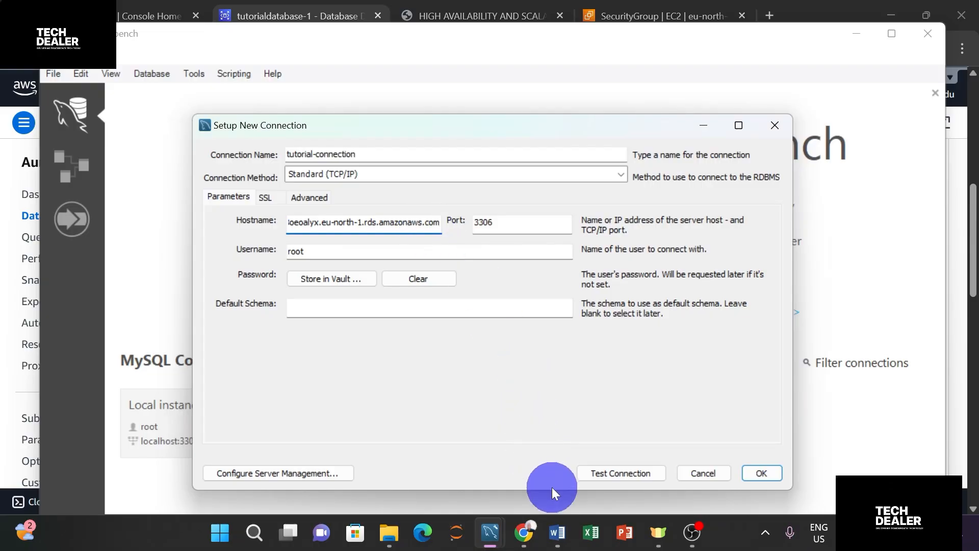
mouse_move(518, 532)
left_click(525, 448)
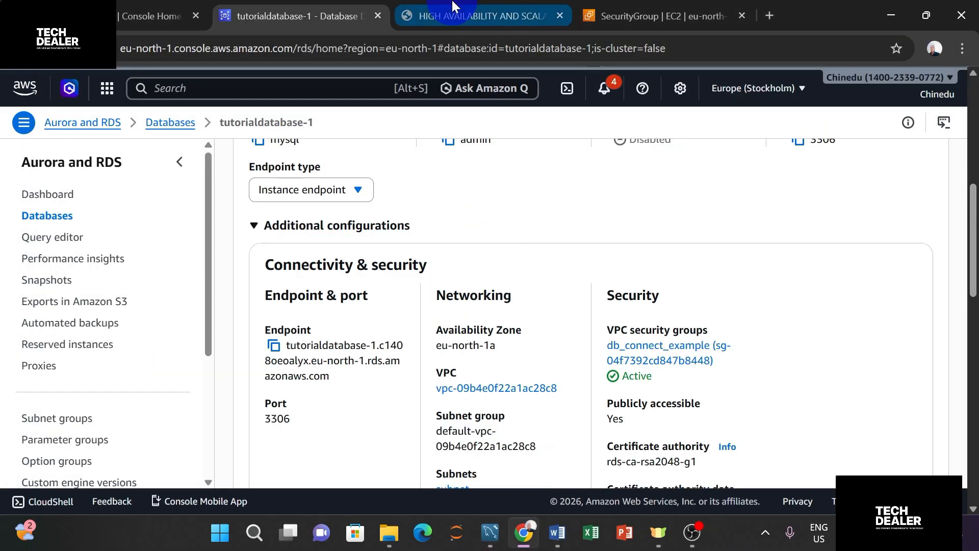
left_click(457, 17)
scroll(470, 270, "down", 2)
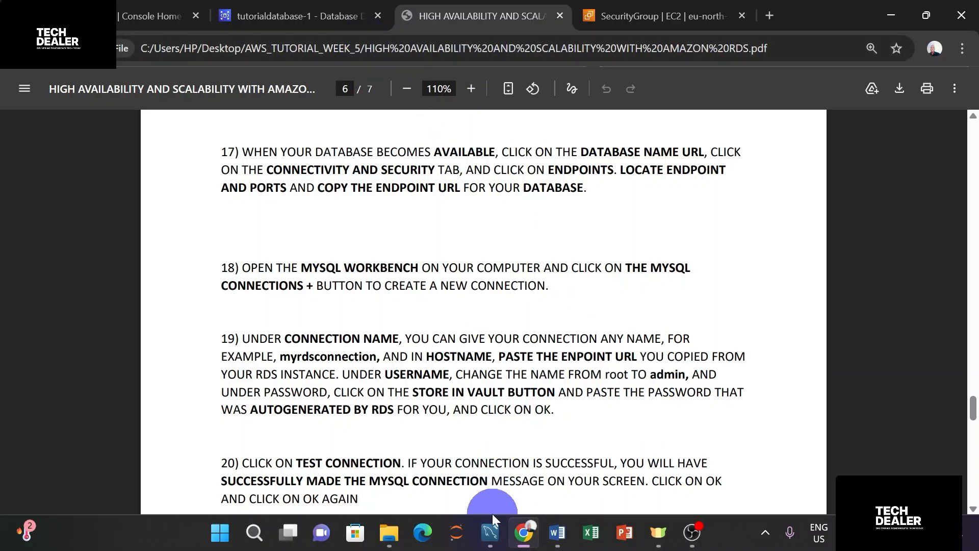
Step: Set the connection's username to admin and store the database password from the Word document in the vault
left_click(436, 469)
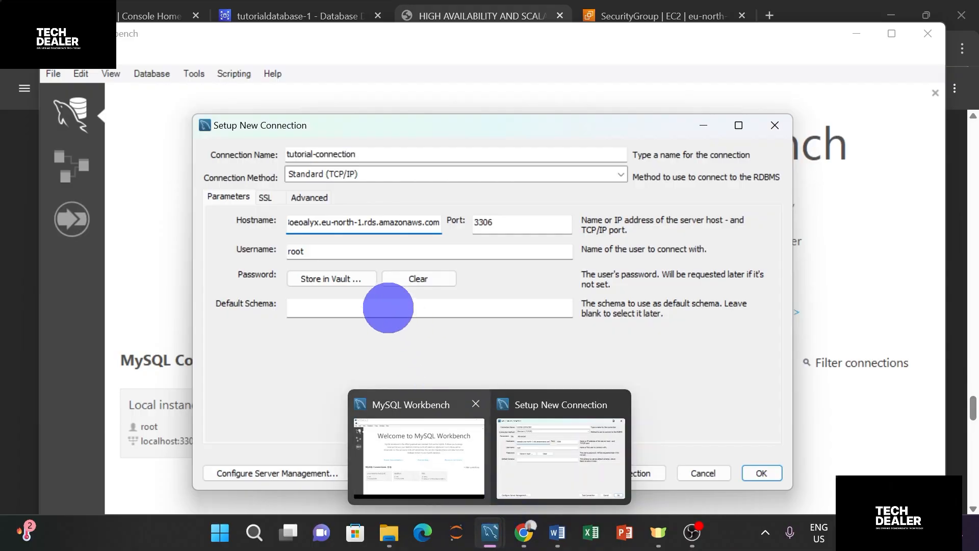
left_click(309, 250)
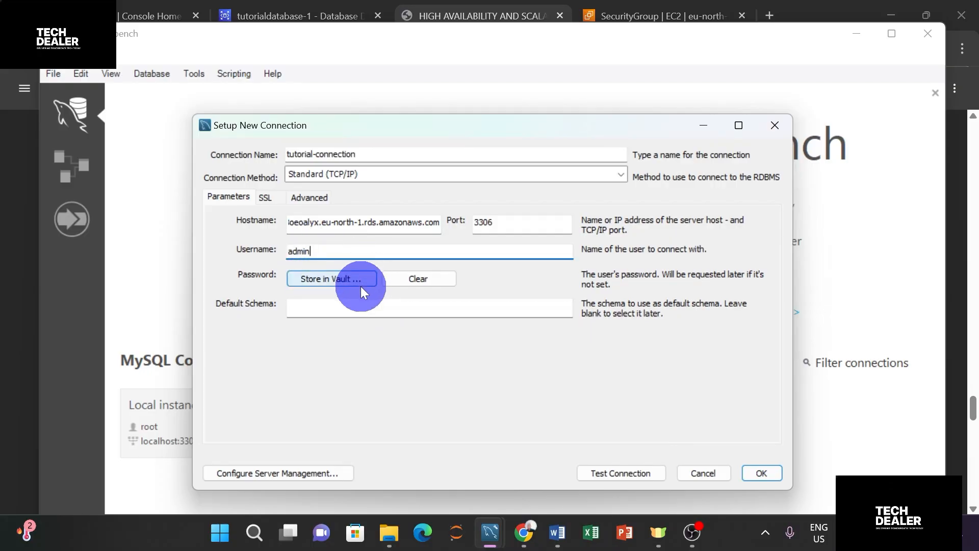
left_click(344, 278)
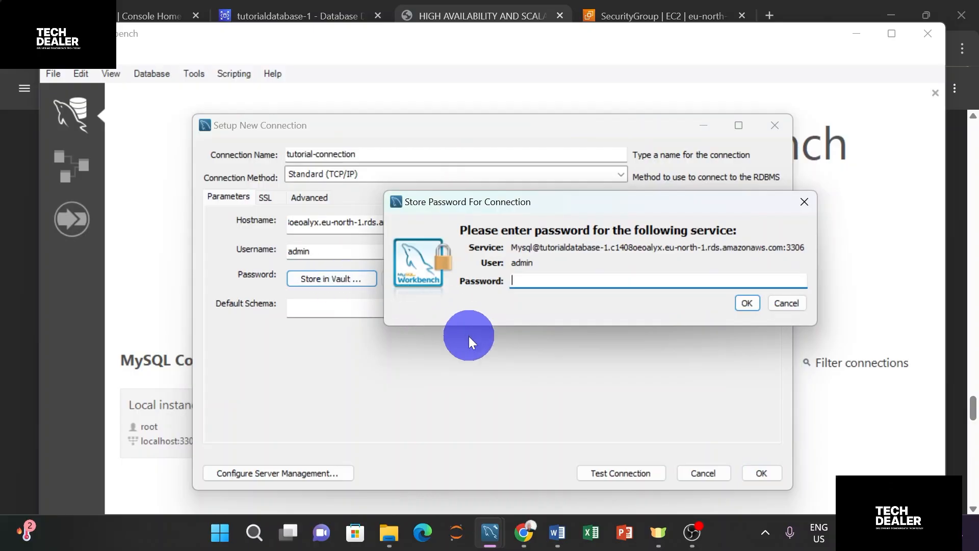
mouse_move(556, 535)
left_click(568, 472)
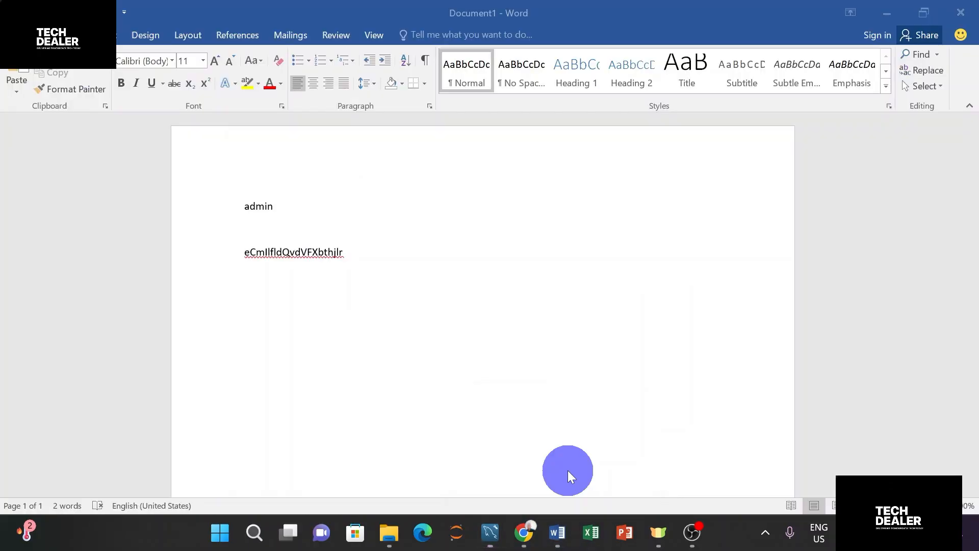
left_click_drag(347, 253, 241, 257)
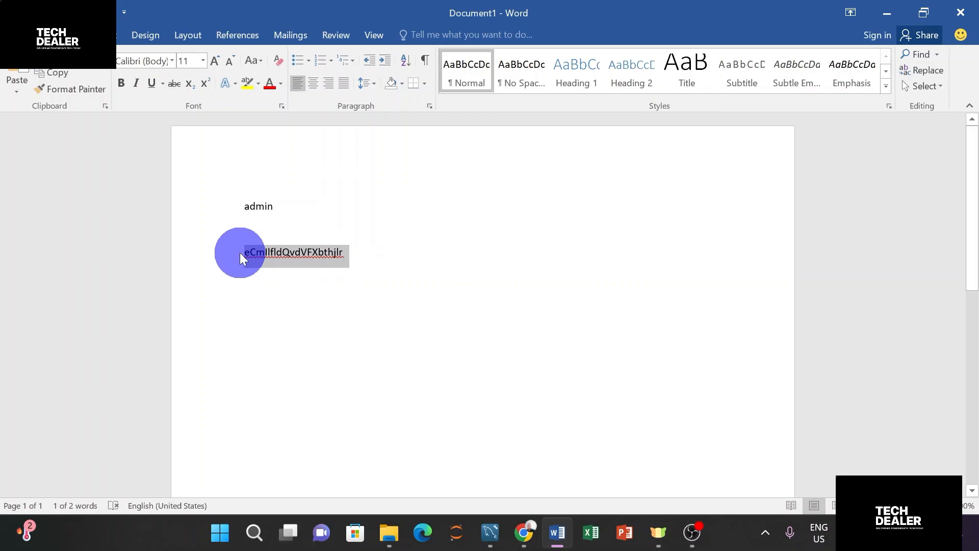
mouse_move(490, 533)
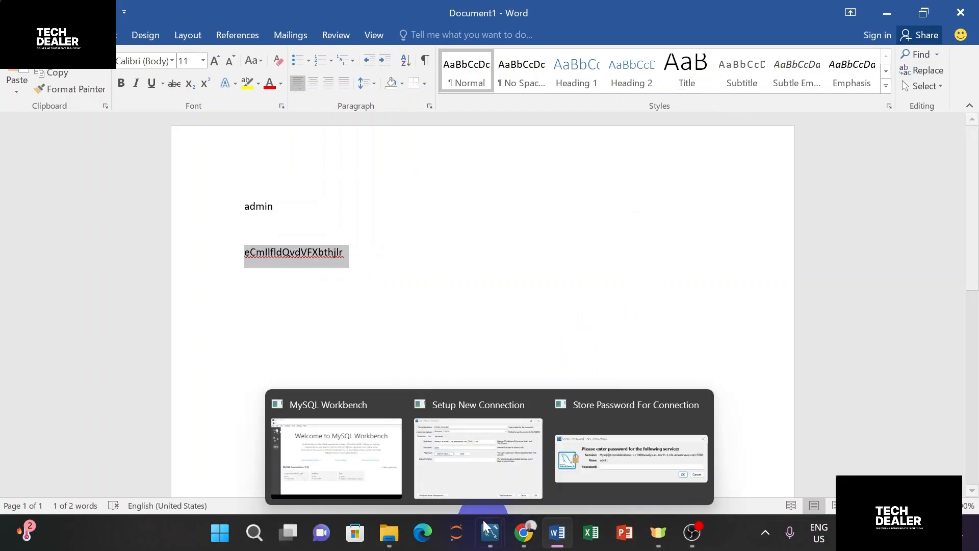
left_click(485, 494)
left_click(557, 284)
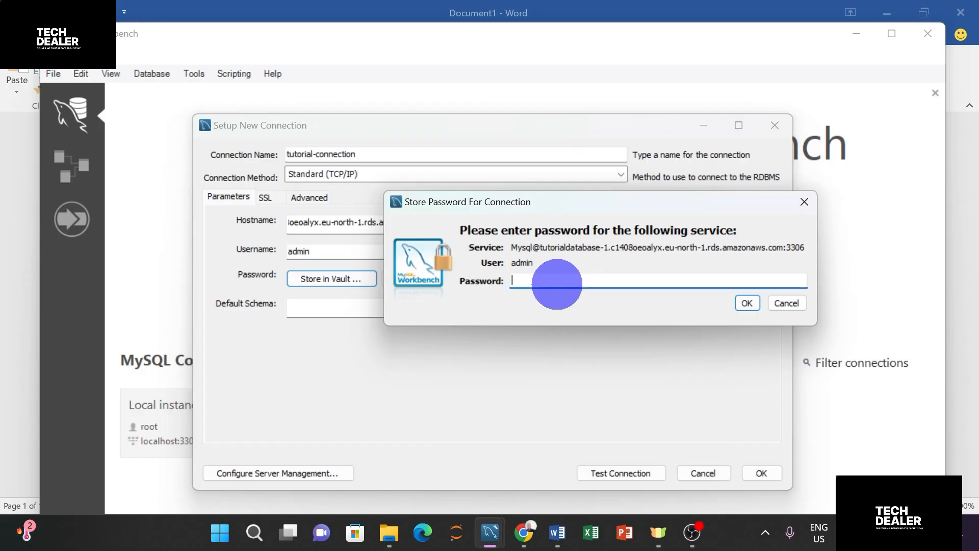
left_click(748, 303)
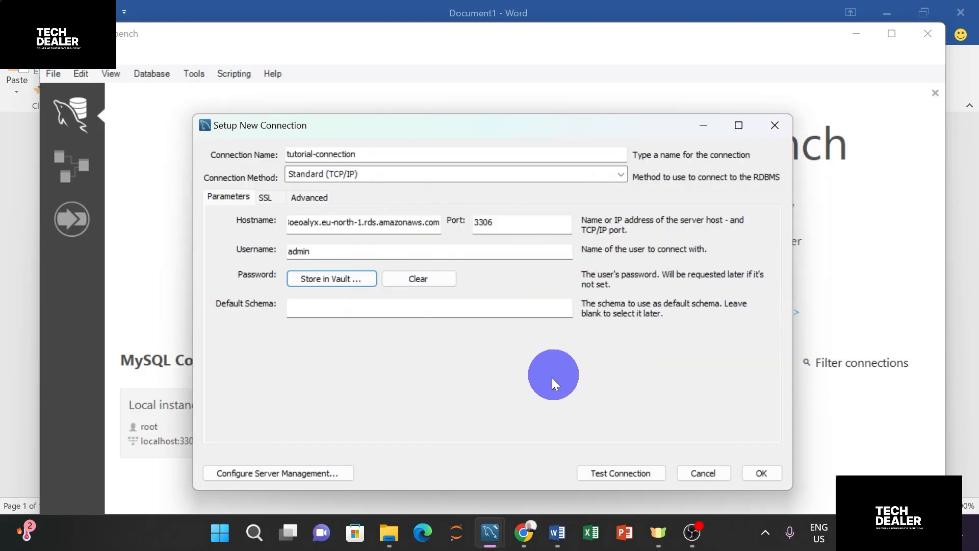
Step: Read the PDF's connection test instructions and test tutorial-connection in MySQL Workbench
mouse_move(524, 533)
left_click(542, 492)
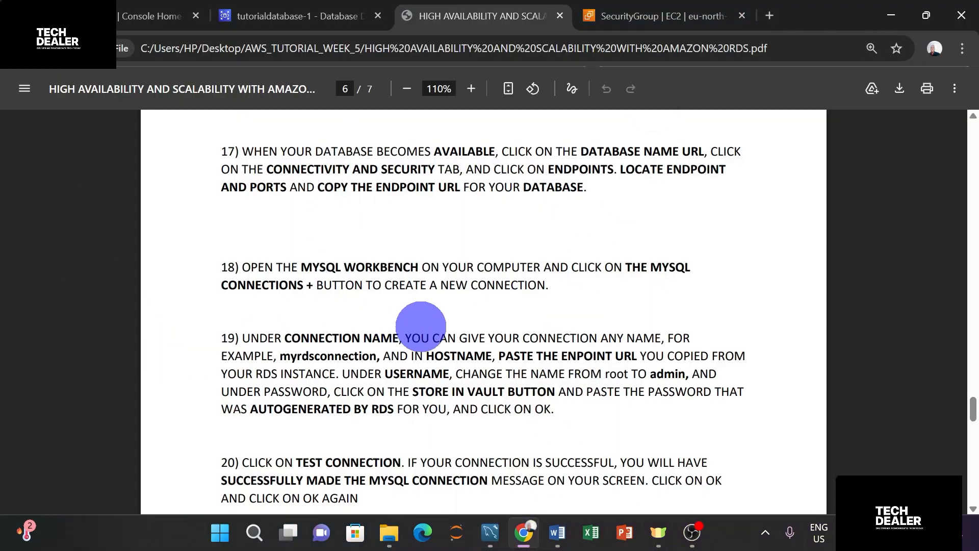
scroll(423, 327, "down", 1)
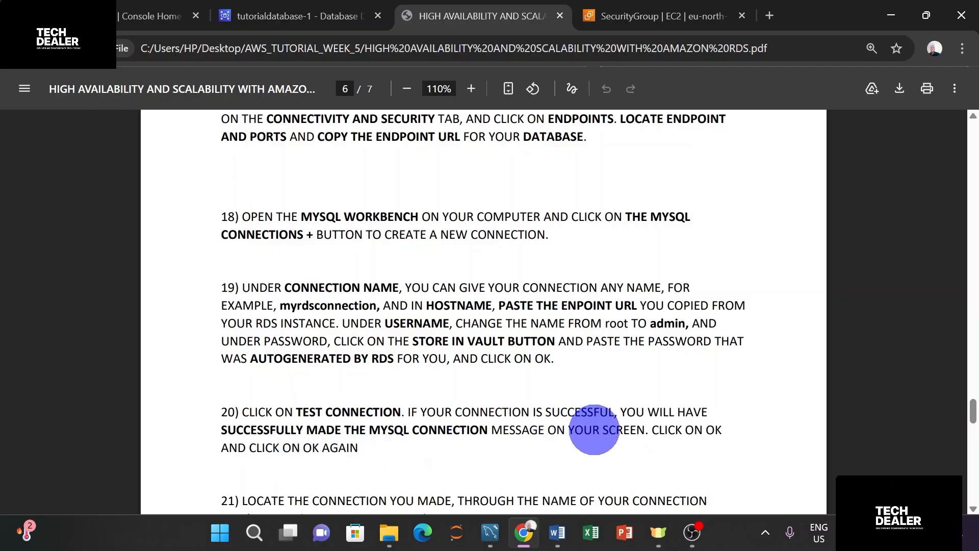
mouse_move(489, 526)
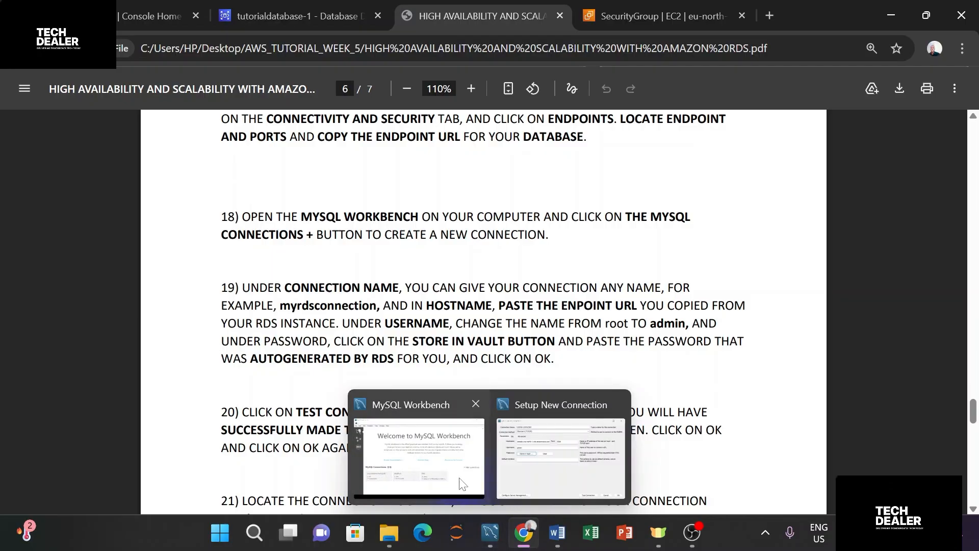
left_click(473, 475)
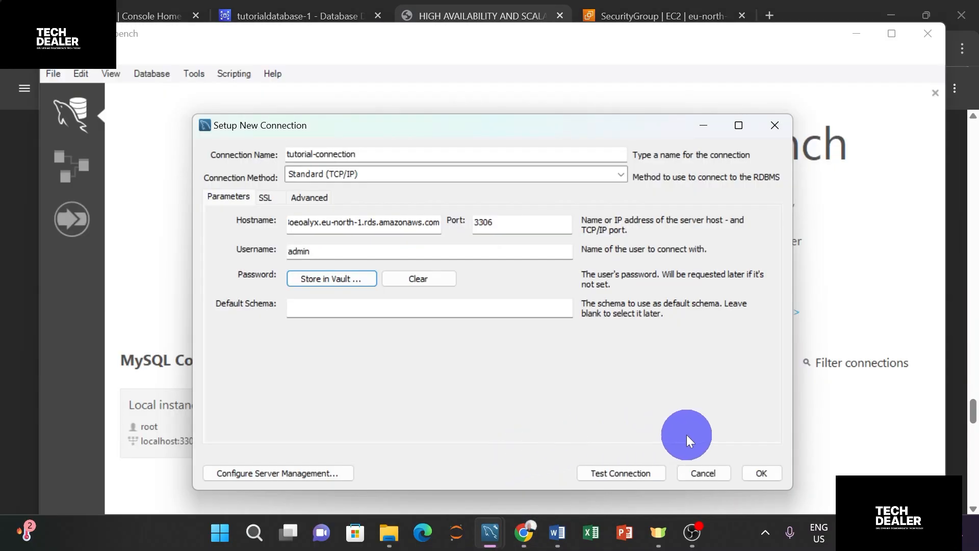
left_click(635, 473)
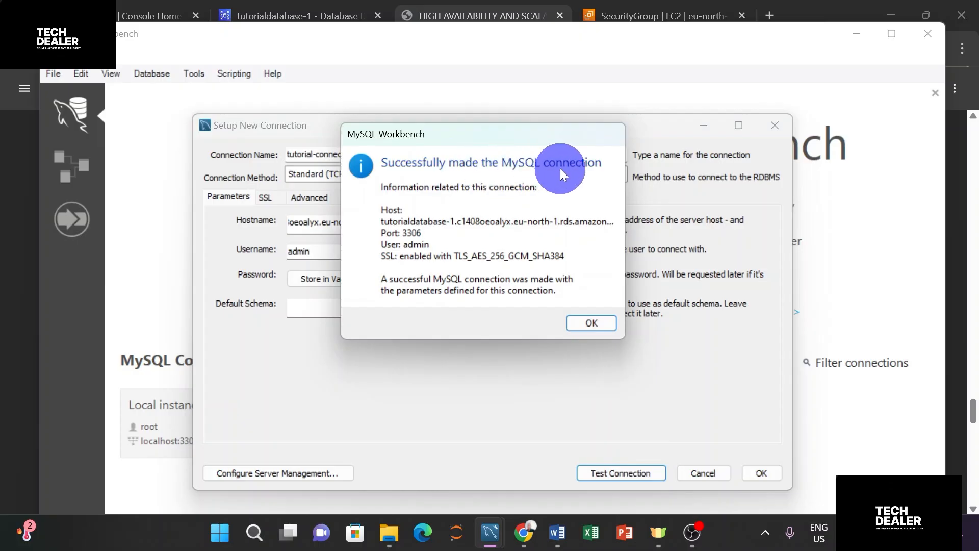
left_click(589, 323)
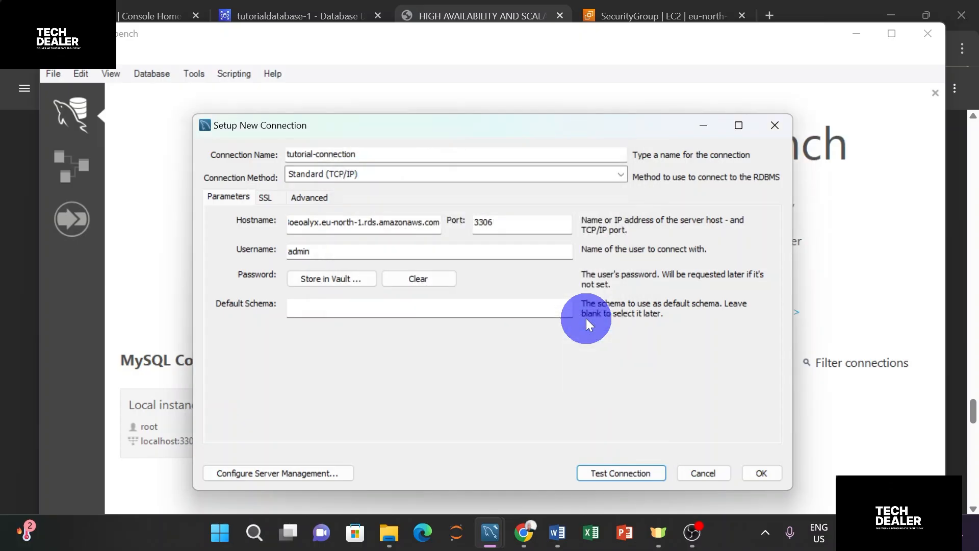
Step: Save tutorial-connection and open it to reach an empty query editor
left_click(763, 474)
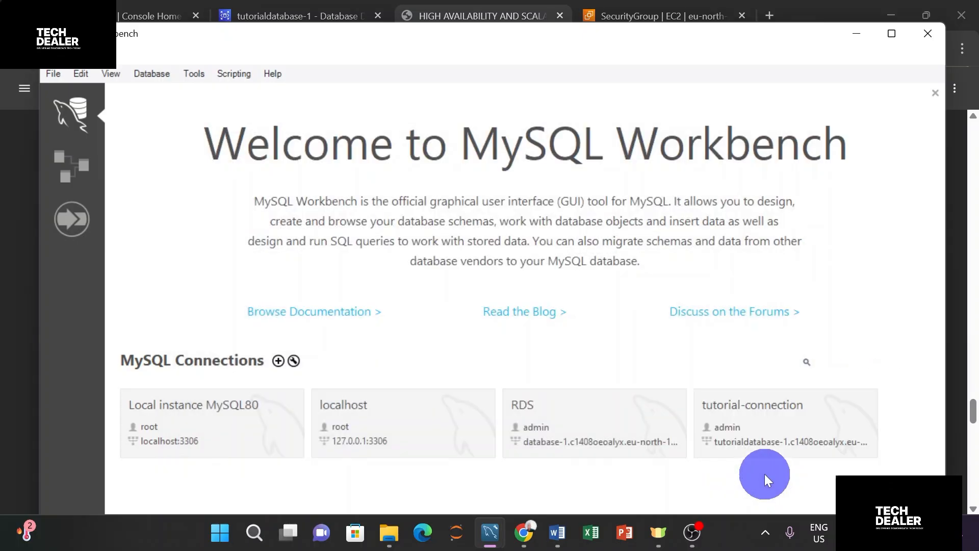
left_click(755, 429)
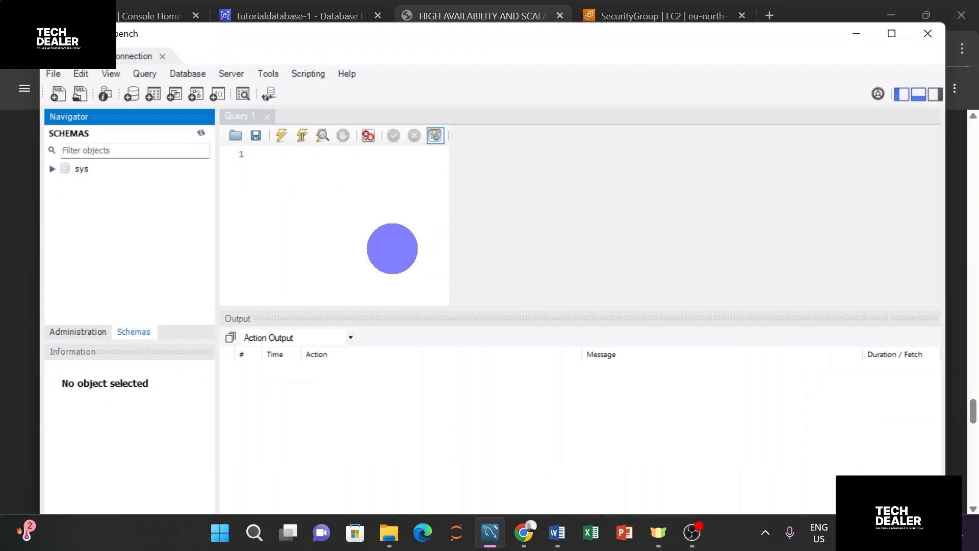
left_click(402, 237)
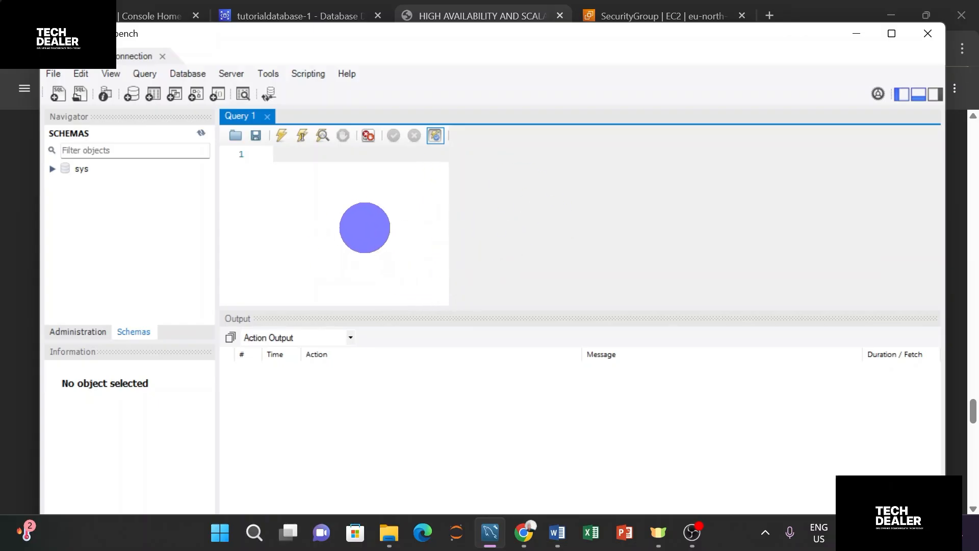
Step: Find the PDF's instructions for creating a new database and copy the statement "create database exampledb"
mouse_move(528, 539)
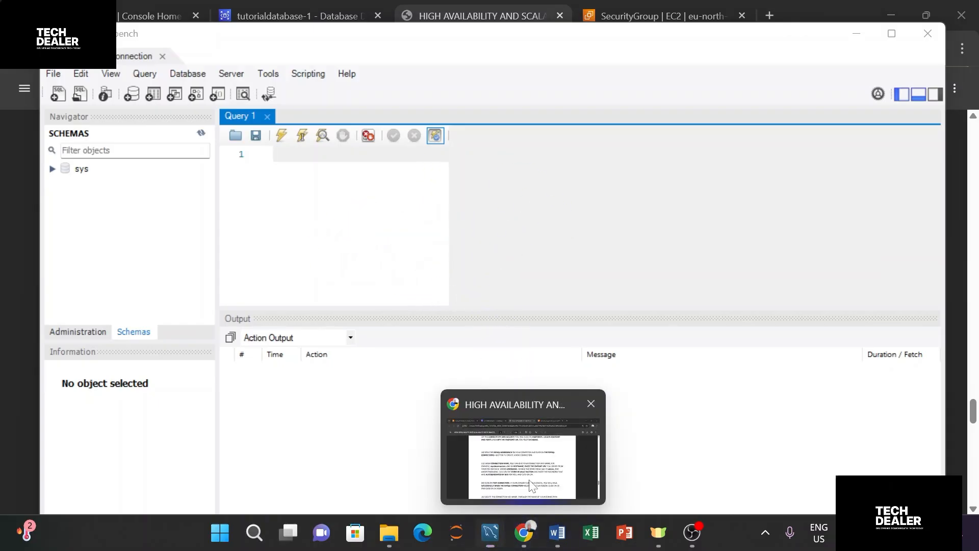
left_click(524, 413)
scroll(525, 350, "down", 2)
scroll(525, 349, "down", 1)
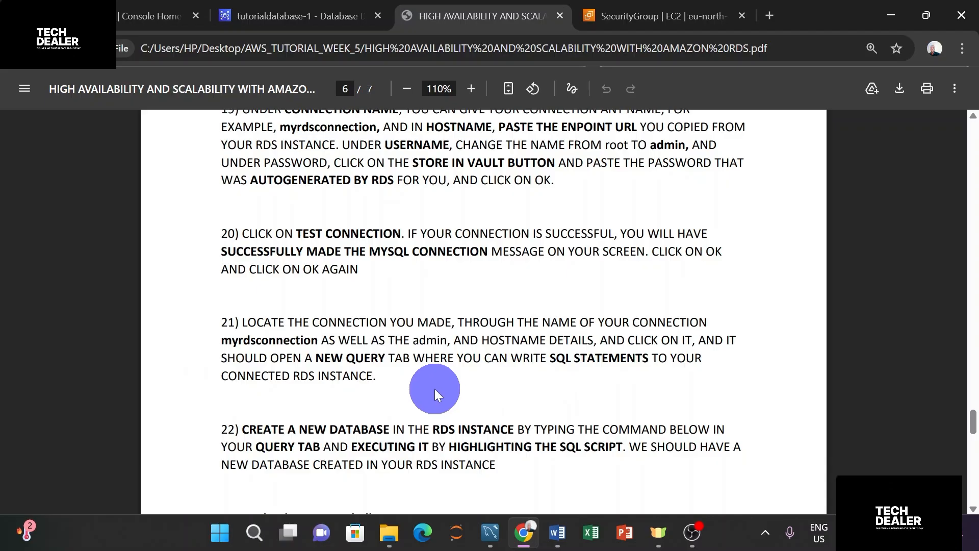
scroll(432, 387, "down", 2)
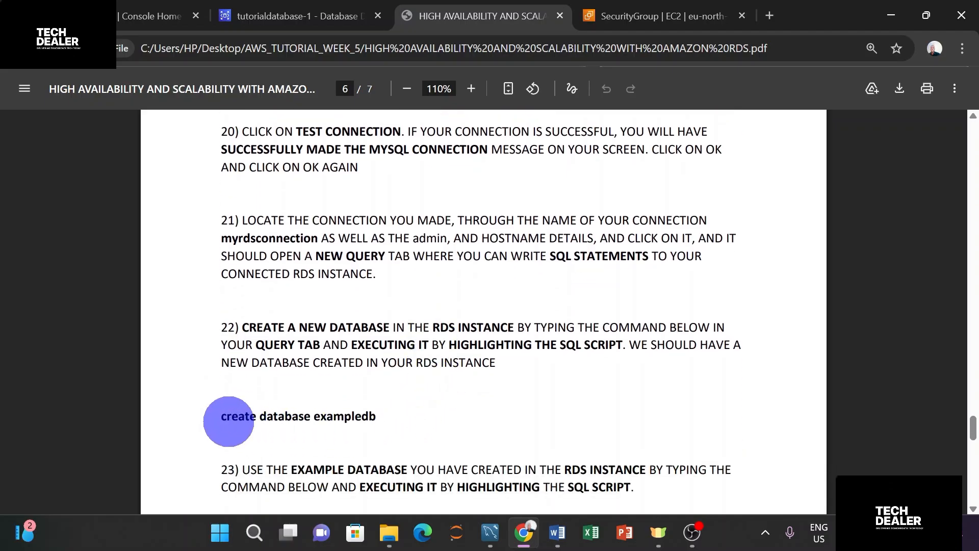
left_click_drag(219, 418, 425, 420)
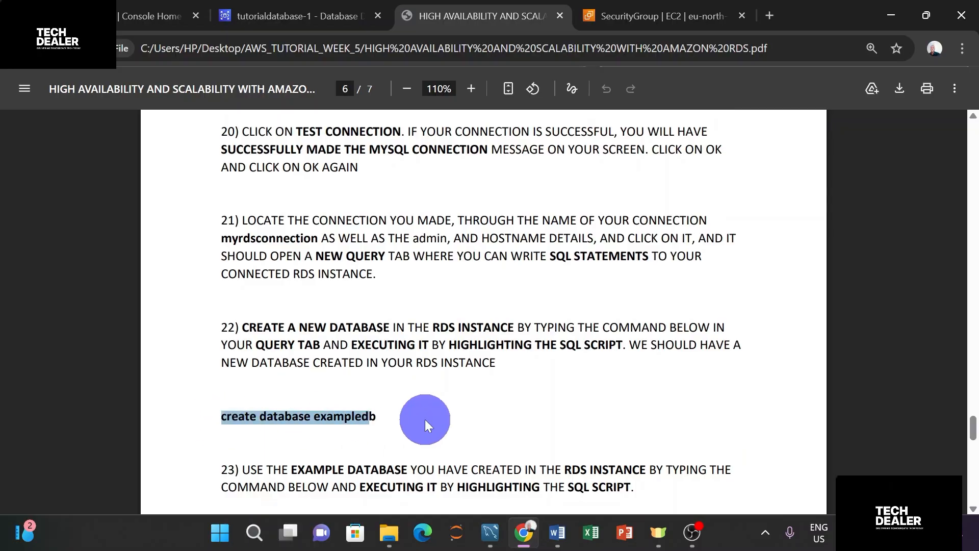
left_click_drag(377, 416, 216, 419)
key("ctrl+c")
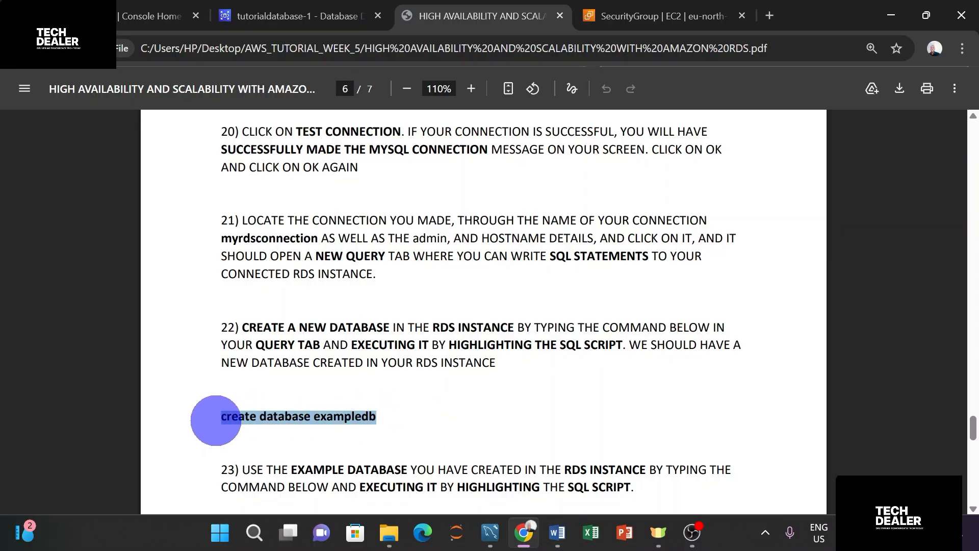
Step: Return to MySQL Workbench and paste "create database exampledb" into the Query 1 editor
mouse_move(523, 528)
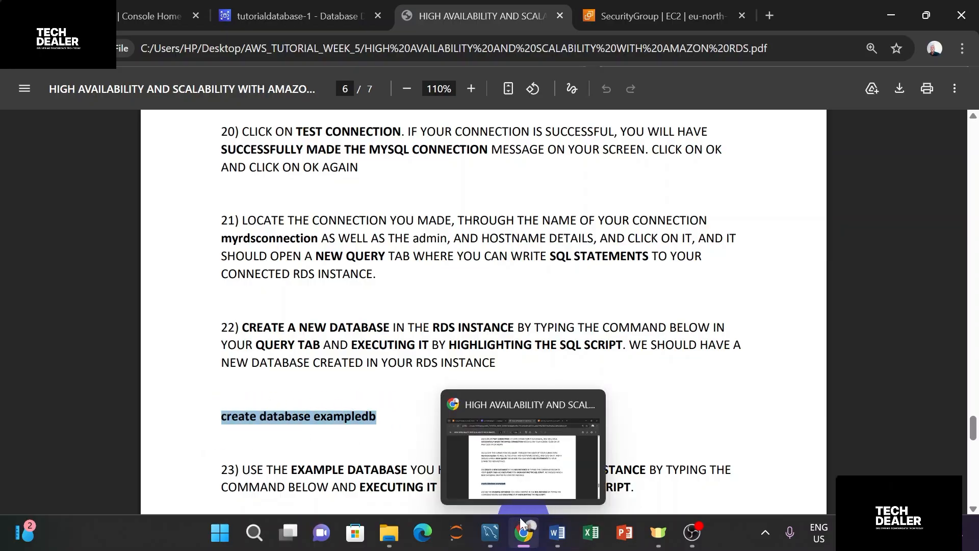
left_click(490, 530)
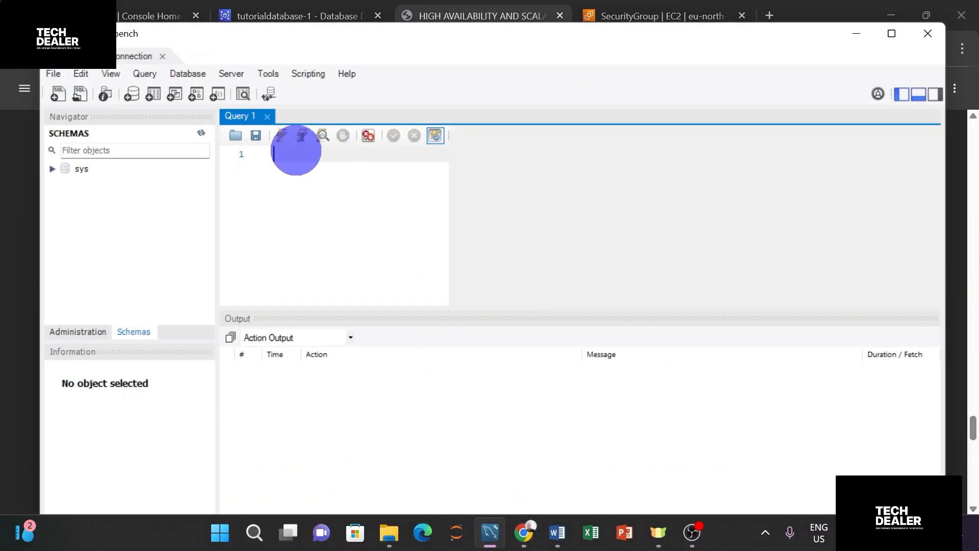
key("ctrl+v")
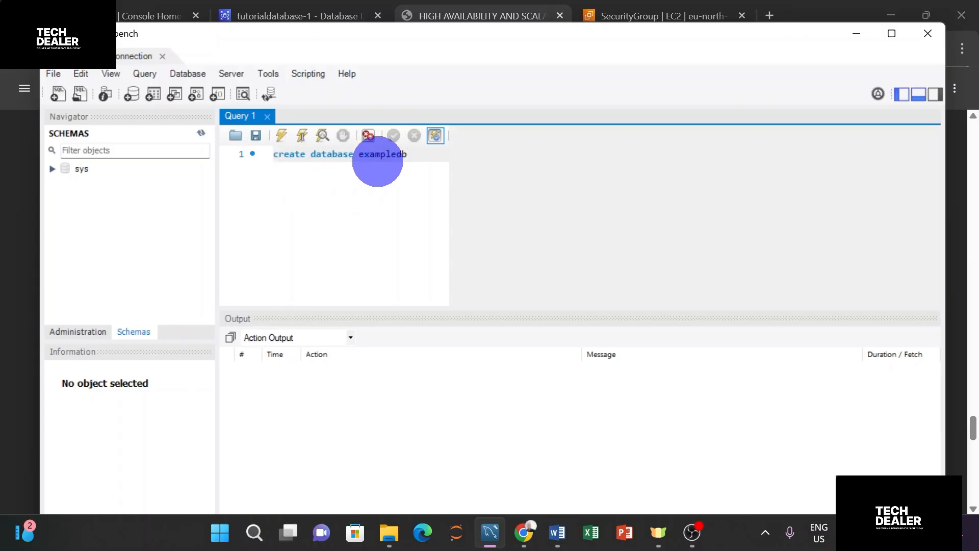
Step: Execute the "create database exampledb" statement in the Query 1 editor
left_click_drag(408, 154, 266, 155)
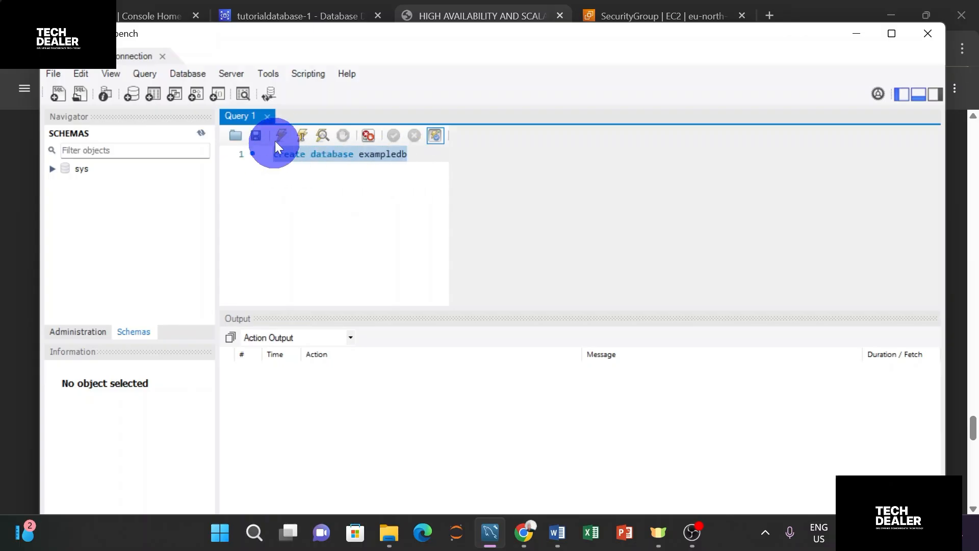
left_click(280, 135)
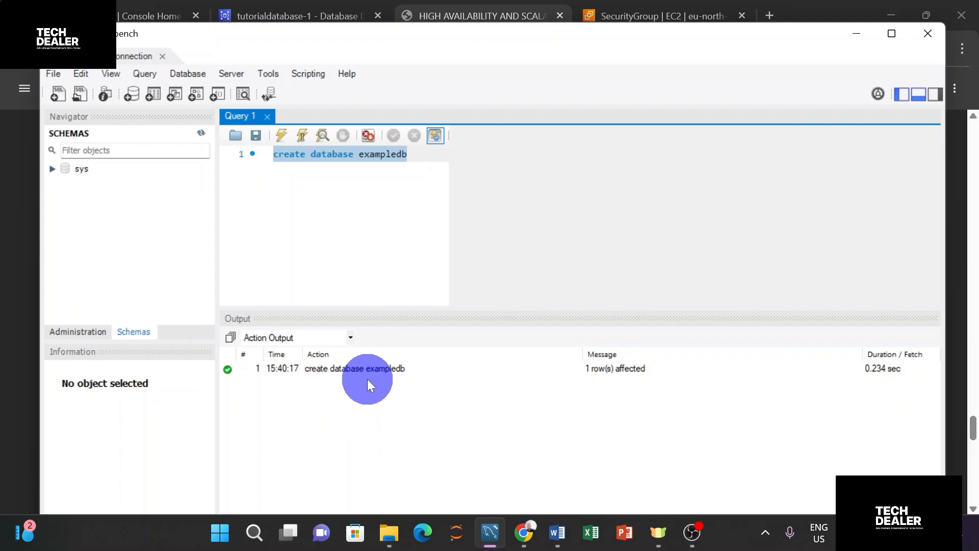
Step: Switch to the PDF in Chrome, find the instruction for using the example database and copy the statement "use exampledb"
left_click(524, 533)
scroll(489, 338, "down", 5)
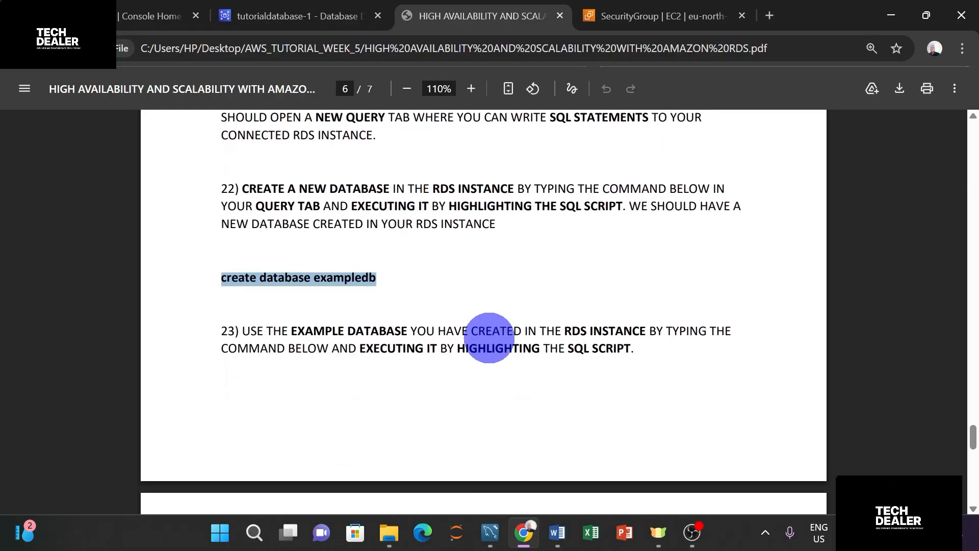
scroll(491, 343, "down", 1)
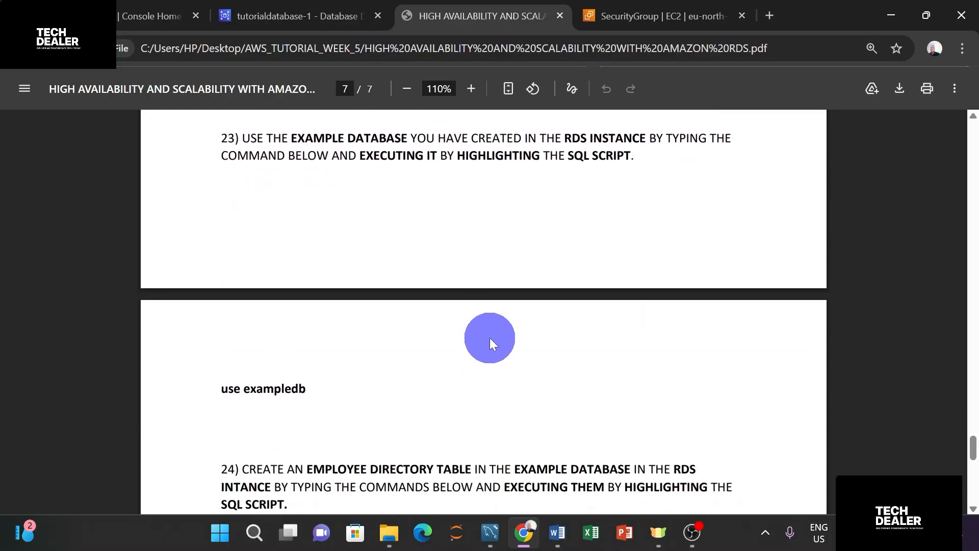
left_click_drag(219, 388, 322, 390)
key("ctrl+c")
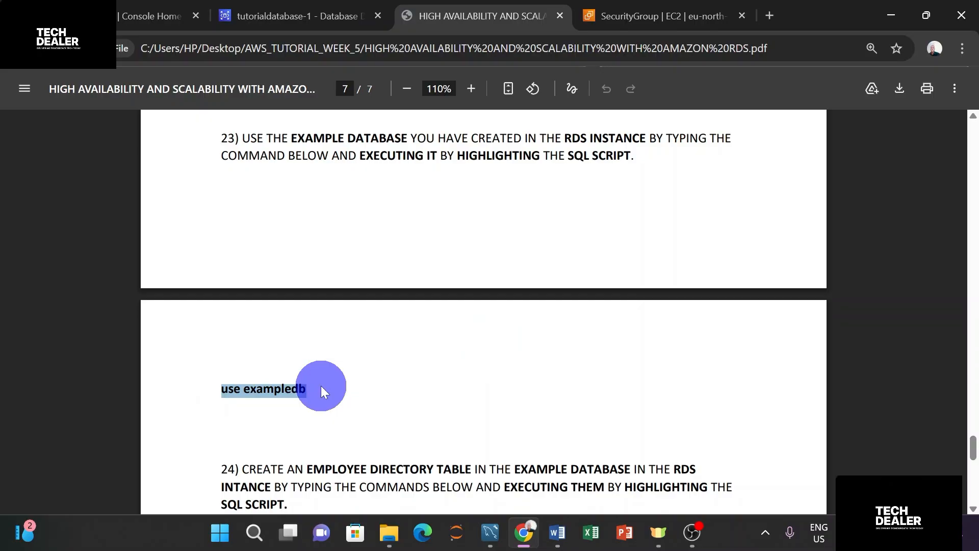
Step: Return to MySQL Workbench, add "use exampledb;" on line 3 of the query and execute only that statement
left_click(488, 534)
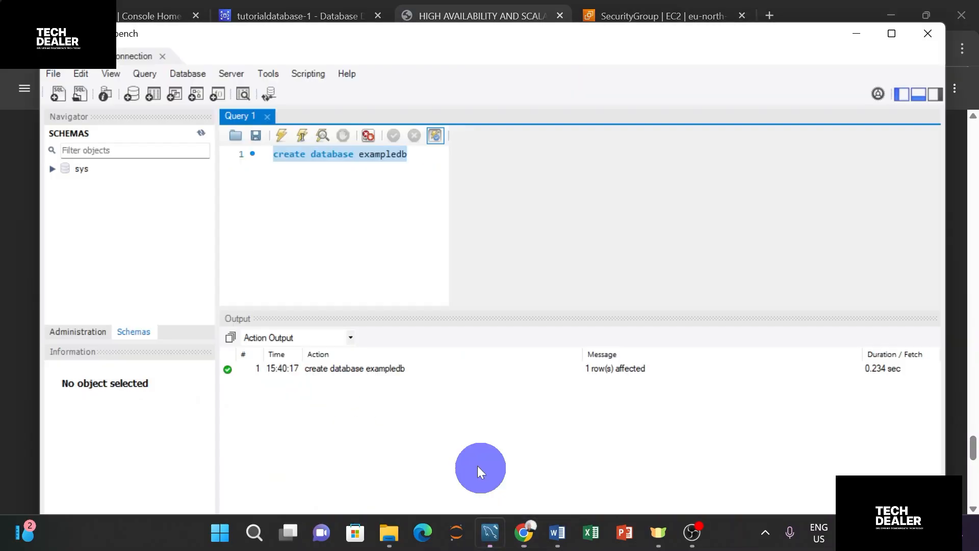
left_click(421, 154)
key("Return")
key("Return")
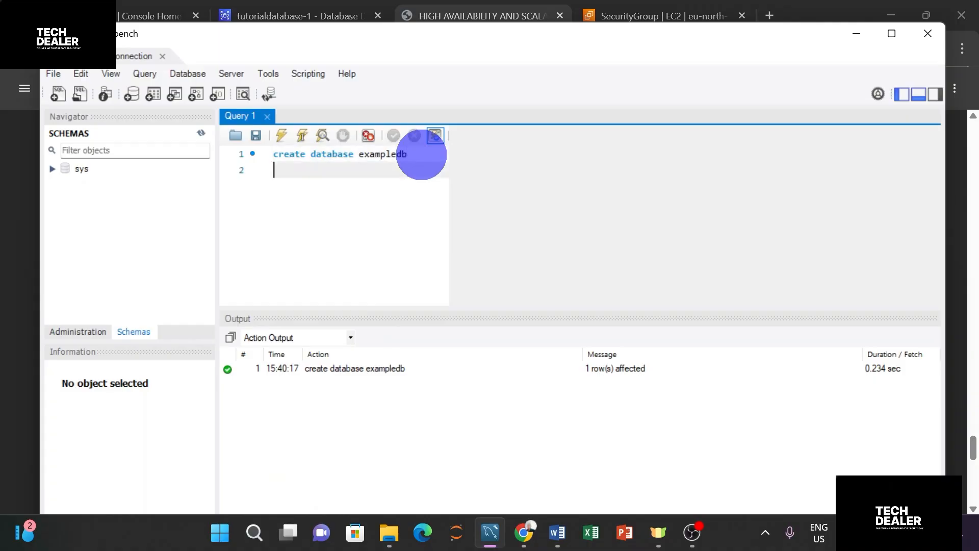
key("ctrl+v")
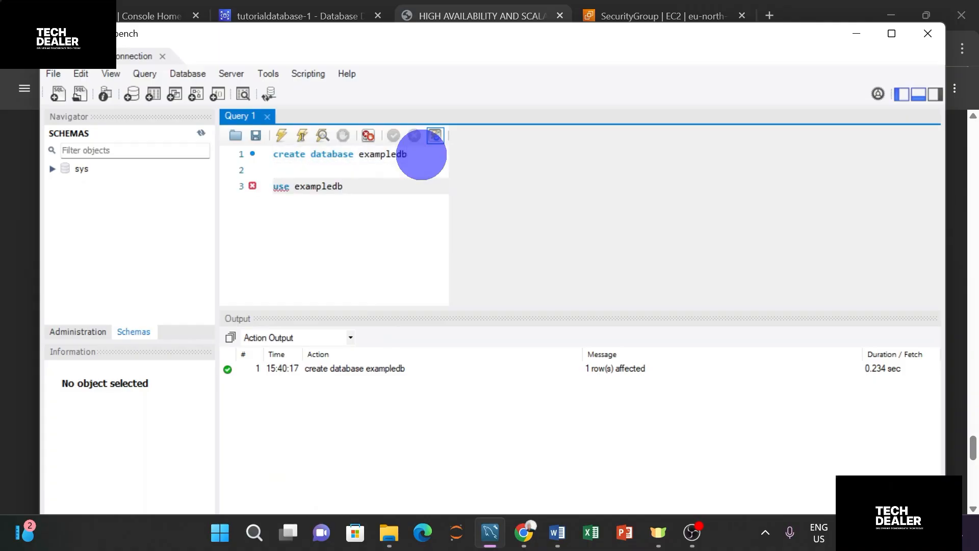
type(";")
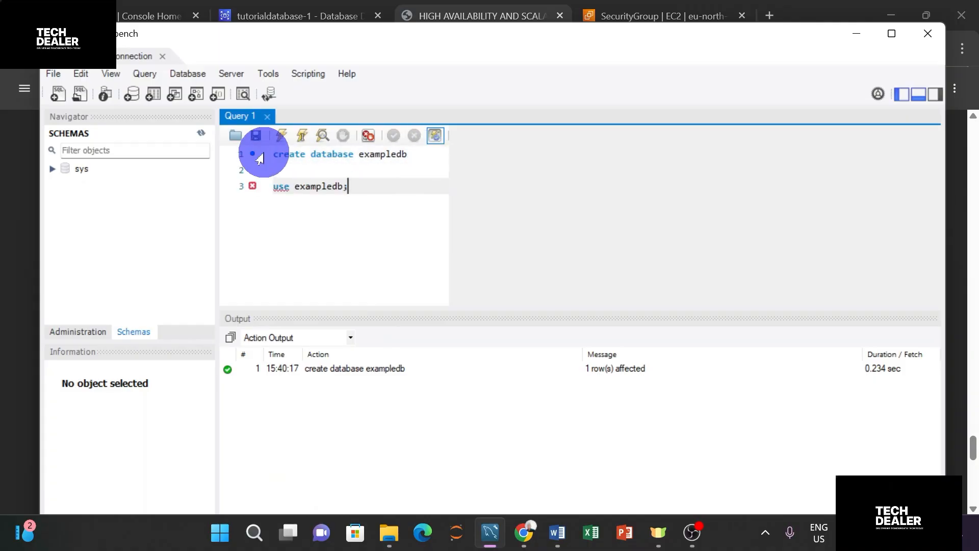
left_click_drag(348, 187, 240, 186)
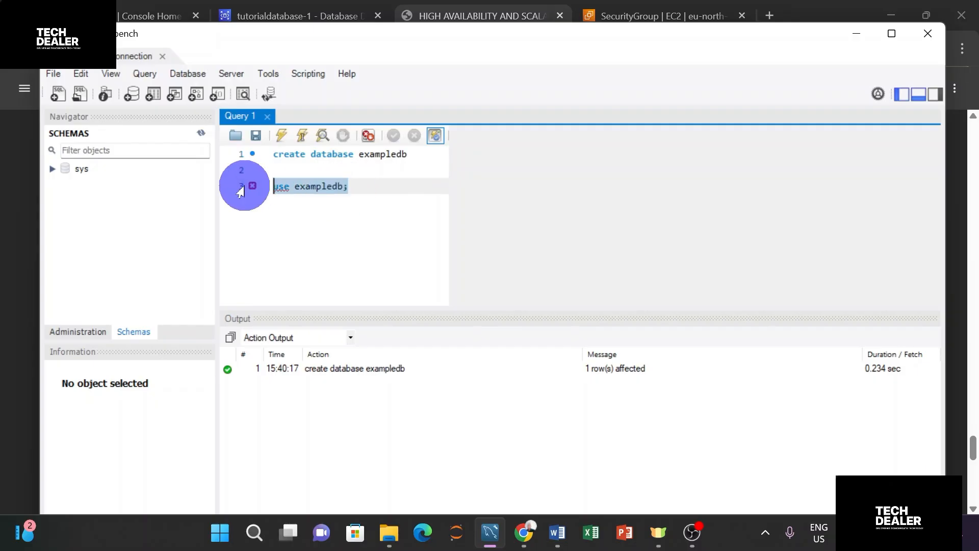
left_click(282, 137)
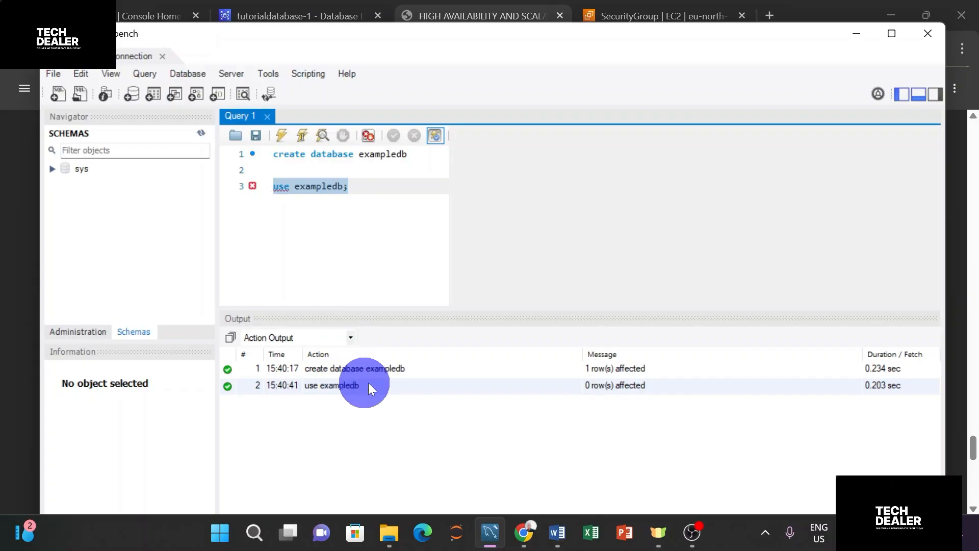
Step: Switch to the PDF in Chrome, find the employee directory table instructions and select the whole "create table employees_directory" statement
mouse_move(523, 533)
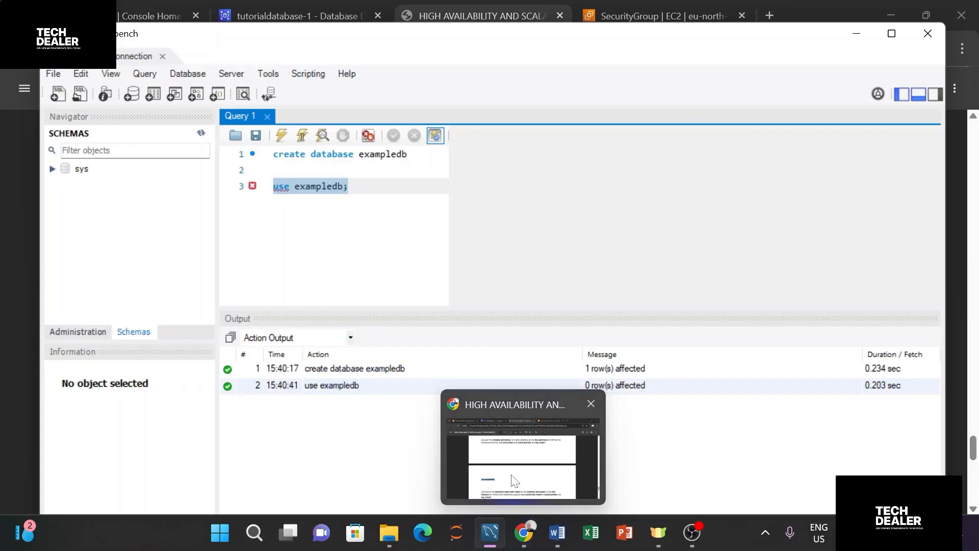
left_click(510, 474)
scroll(444, 313, "down", 2)
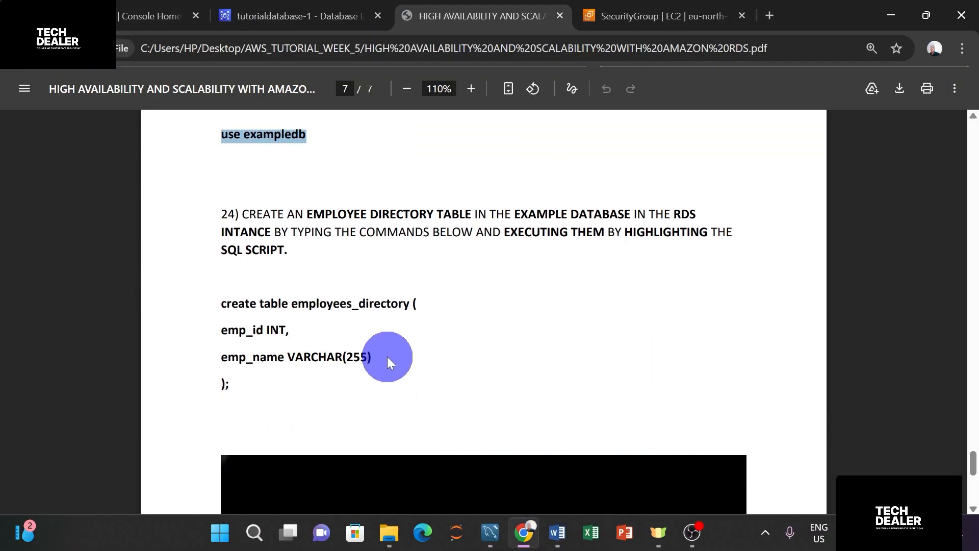
scroll(378, 360, "down", 1)
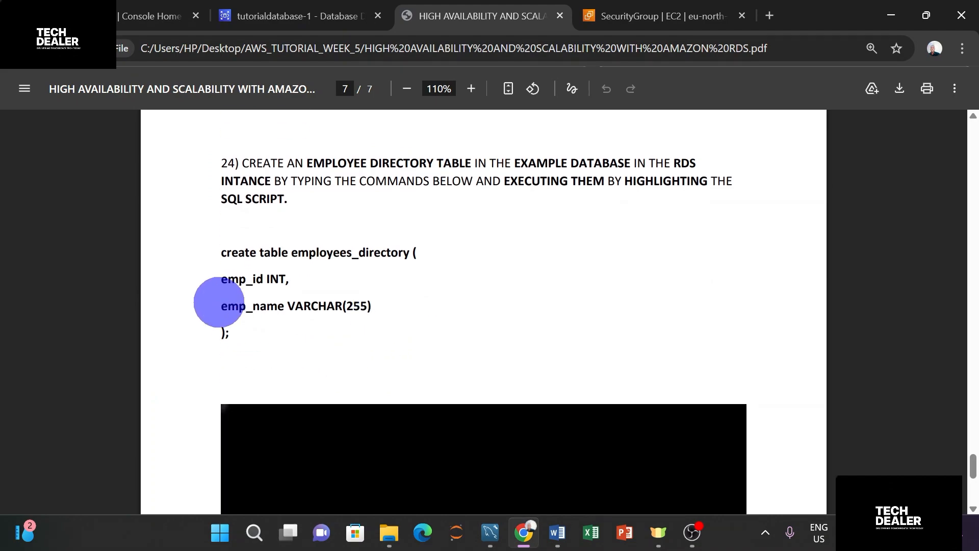
left_click_drag(246, 266, 226, 332)
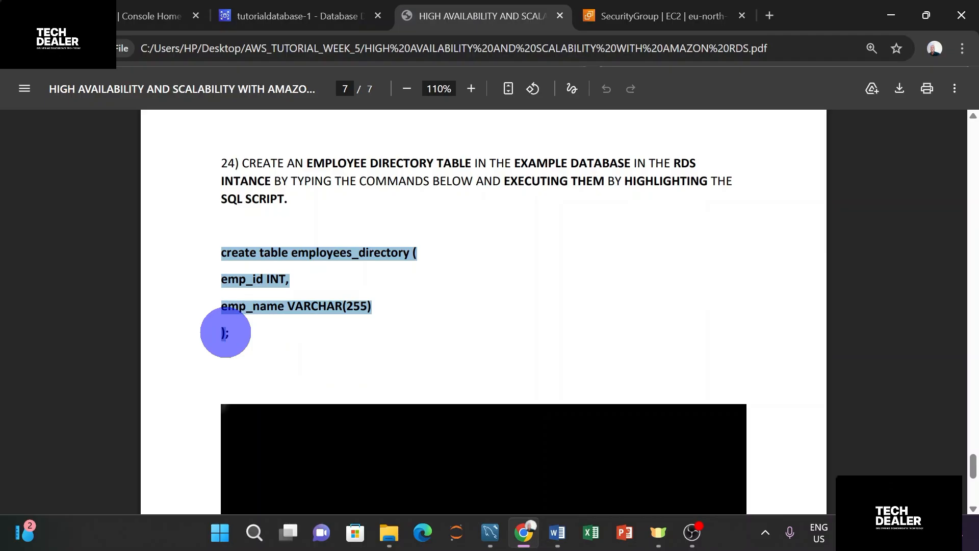
Step: In MySQL Workbench, add and execute a create table statement for employees_directory with columns emp_id INT and emp_name VARCHAR(255)
left_click(490, 530)
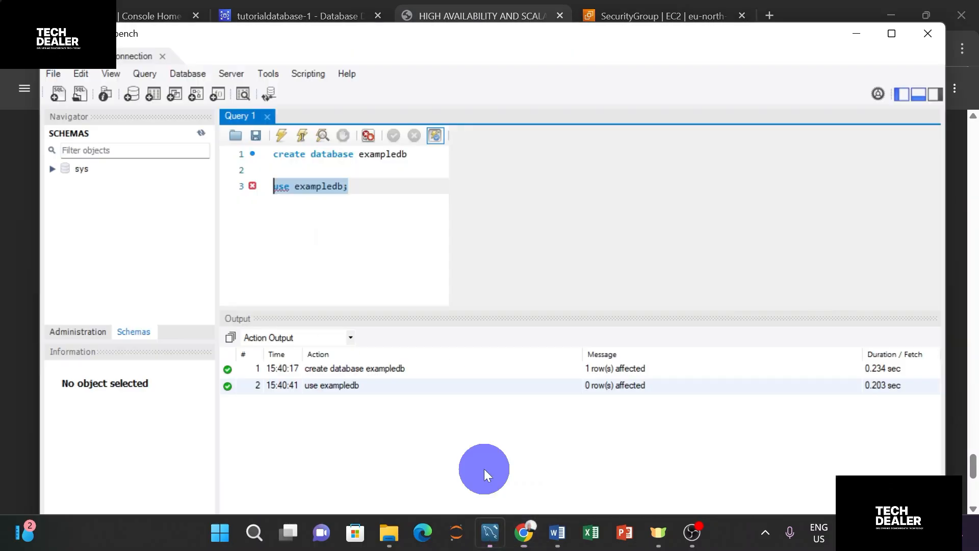
left_click(375, 189)
key("Return")
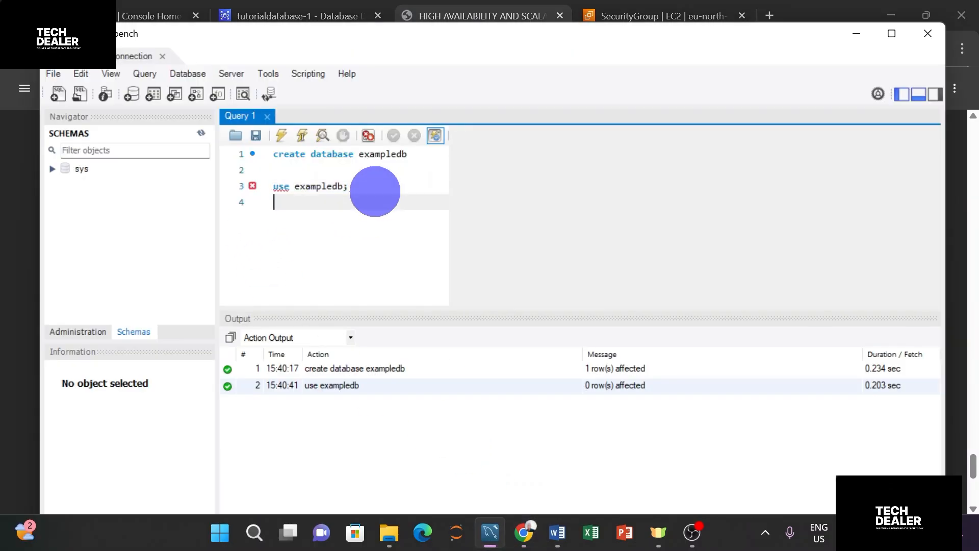
key("Return")
type("create table employees_directory emp_id INT, emp_name VARCHAR(255) )")
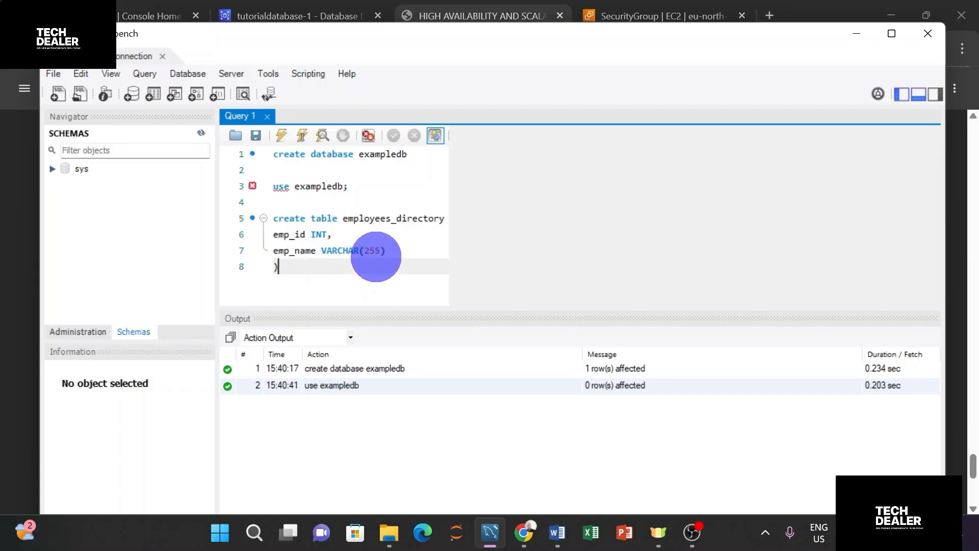
type(";")
left_click_drag(283, 266, 254, 204)
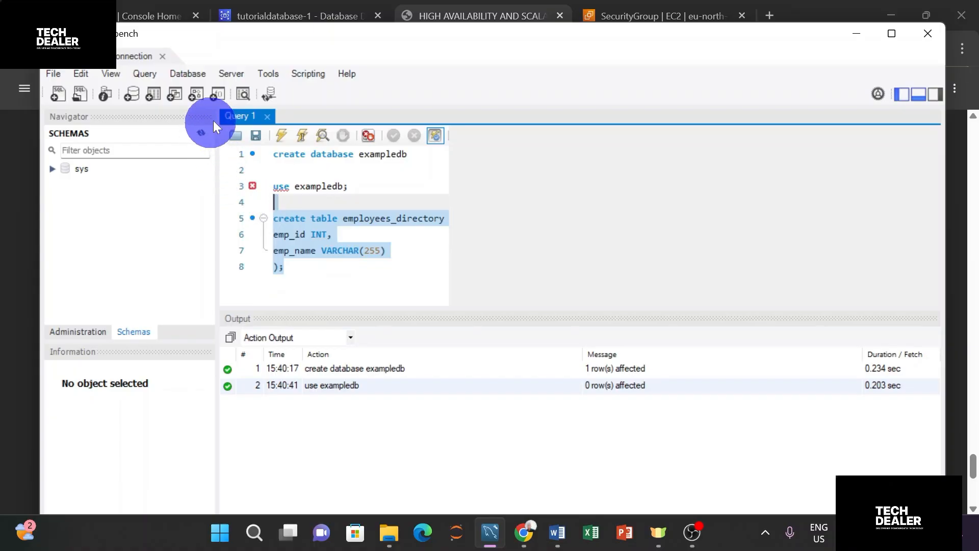
left_click(282, 140)
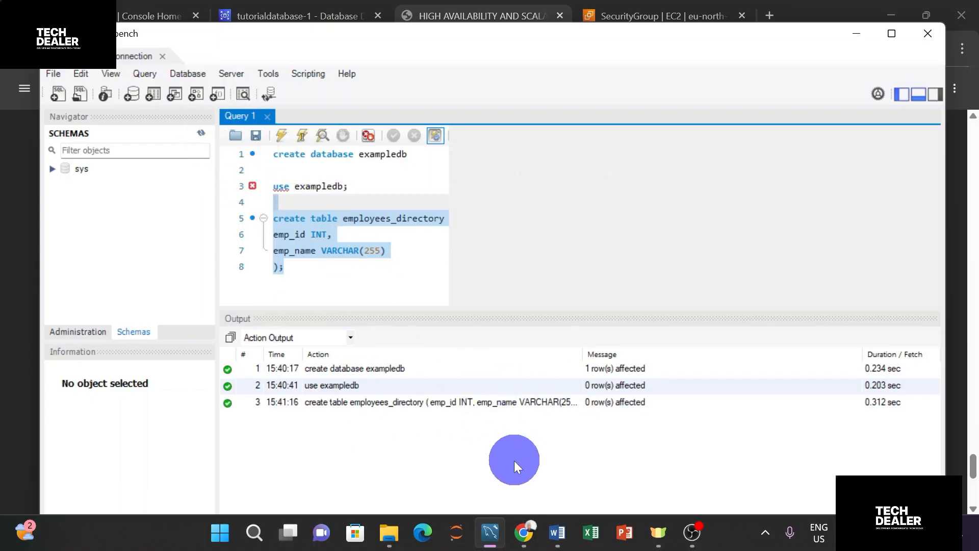
Step: Switch to Chrome and return to the connection settings of tutorialdatabase-1 in the RDS console
mouse_move(524, 532)
left_click(520, 481)
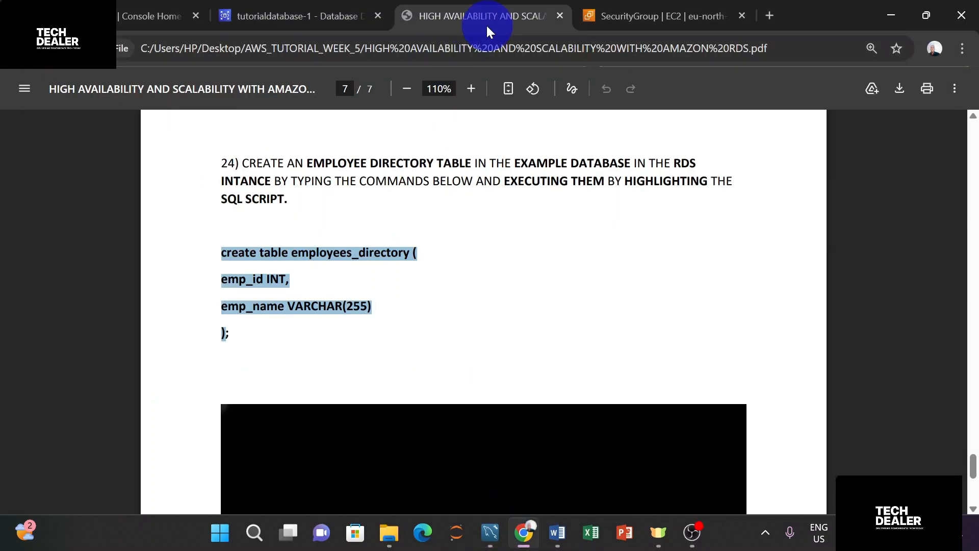
left_click(301, 16)
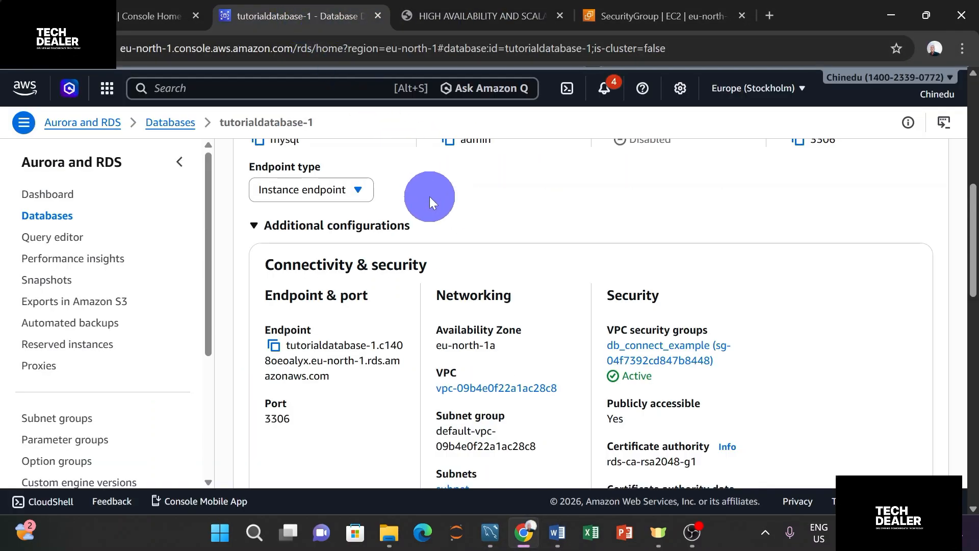
scroll(431, 197, "up", 3)
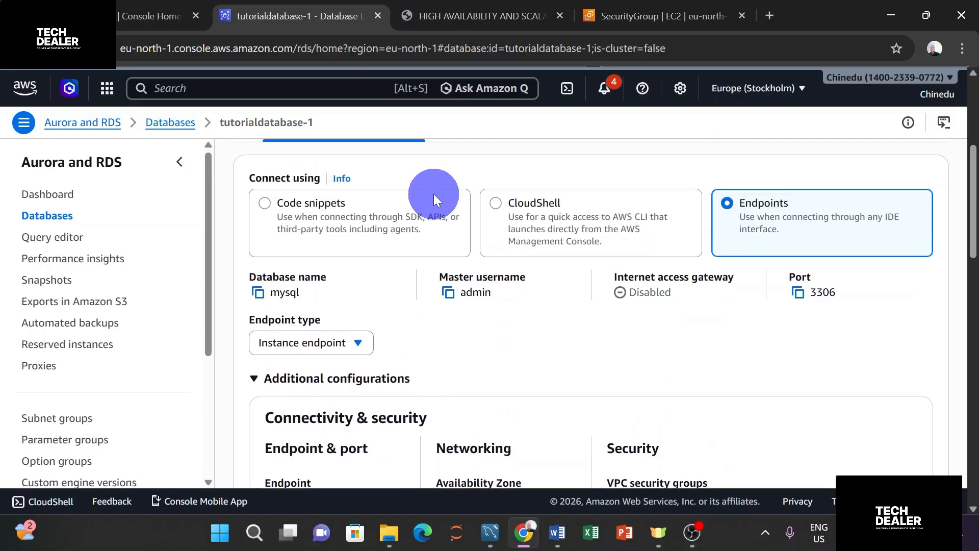